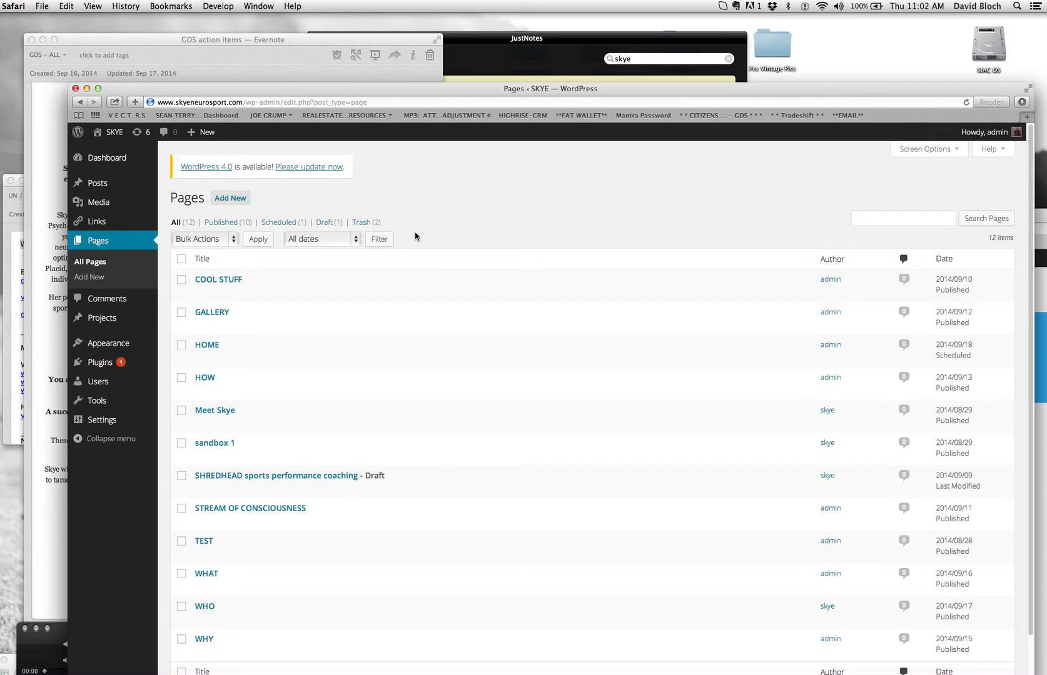
- Sort the page list by date, newest first, and open the WHO page for editing
{"action": "left_click_drag", "start_coordinate": [364, 91], "coordinate": [366, 90]}
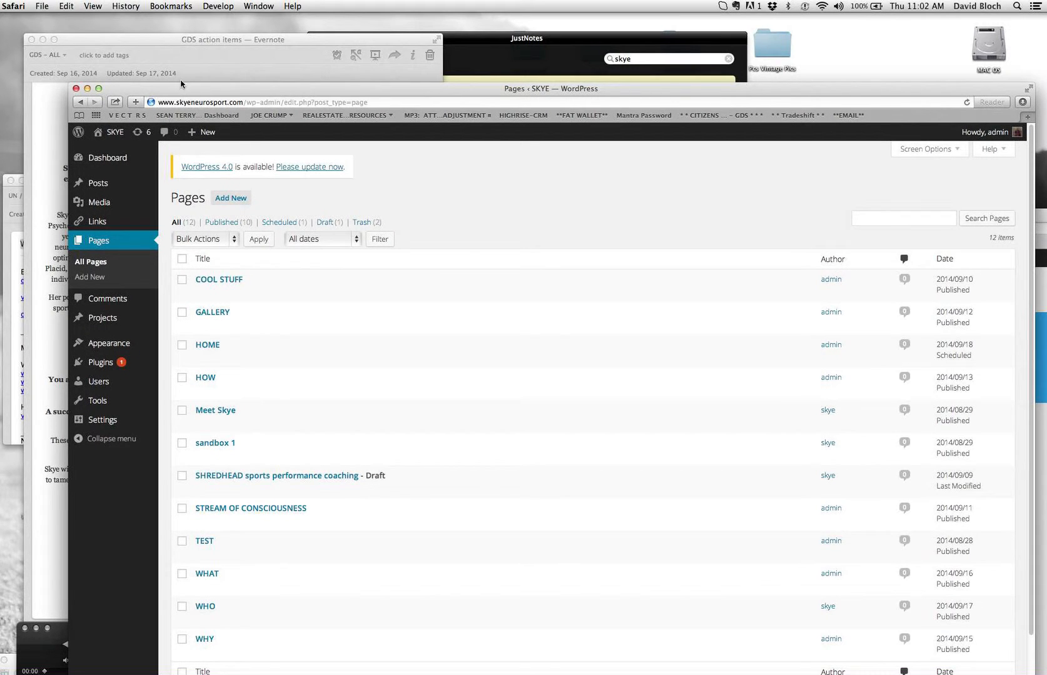
{"action": "left_click", "coordinate": [95, 265]}
{"action": "left_click", "coordinate": [945, 259]}
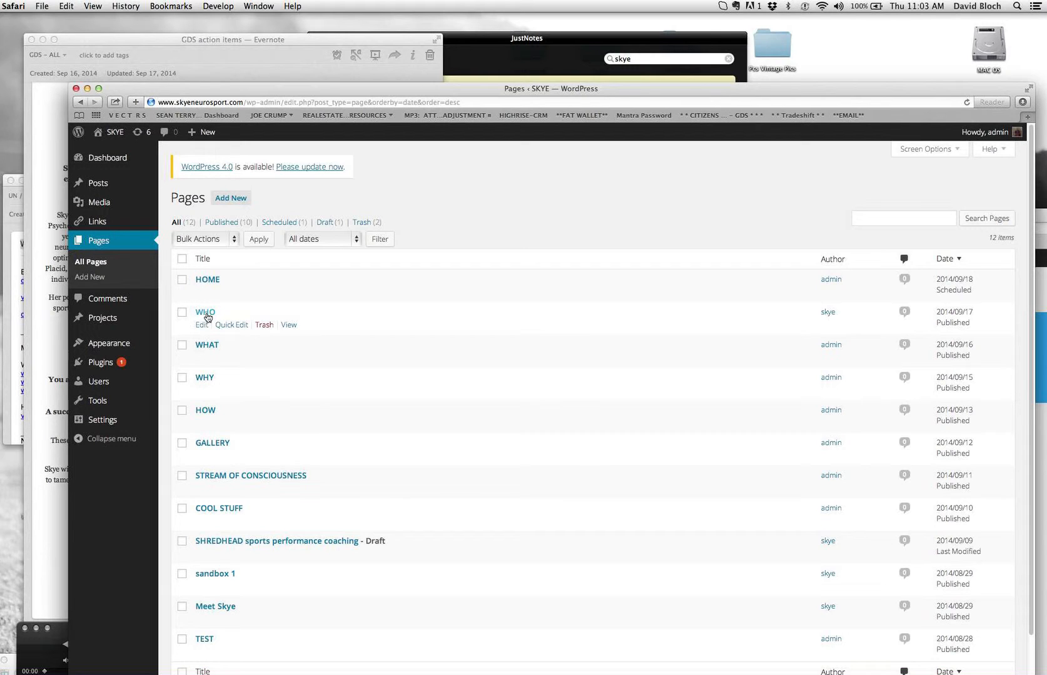
{"action": "left_click", "coordinate": [202, 326]}
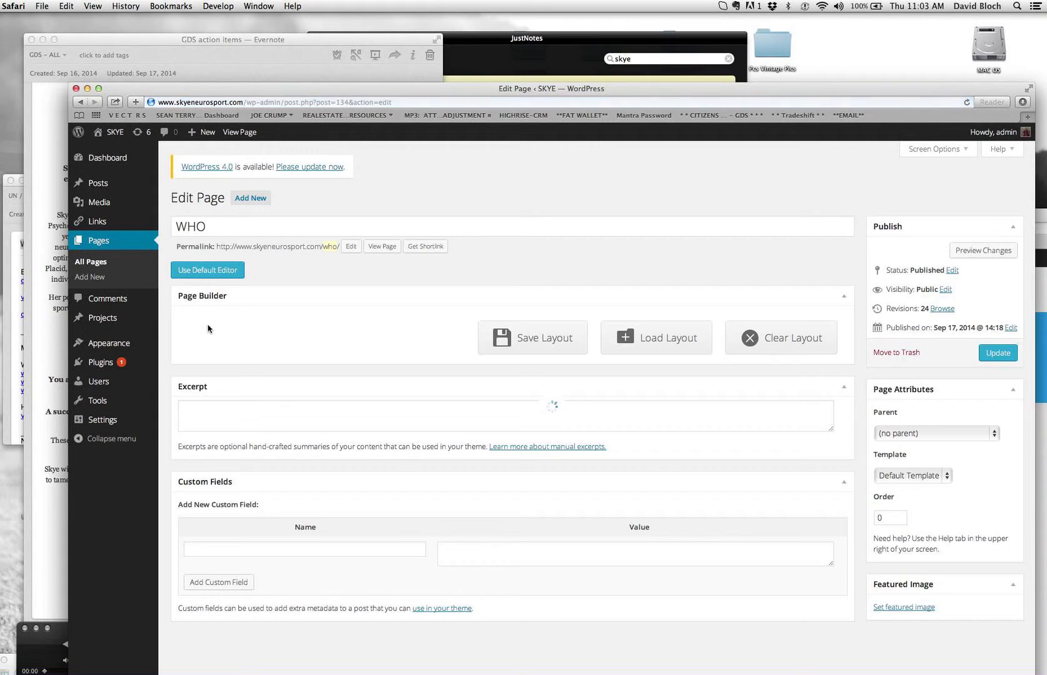
{"action": "left_click_drag", "start_coordinate": [613, 94], "coordinate": [577, 95]}
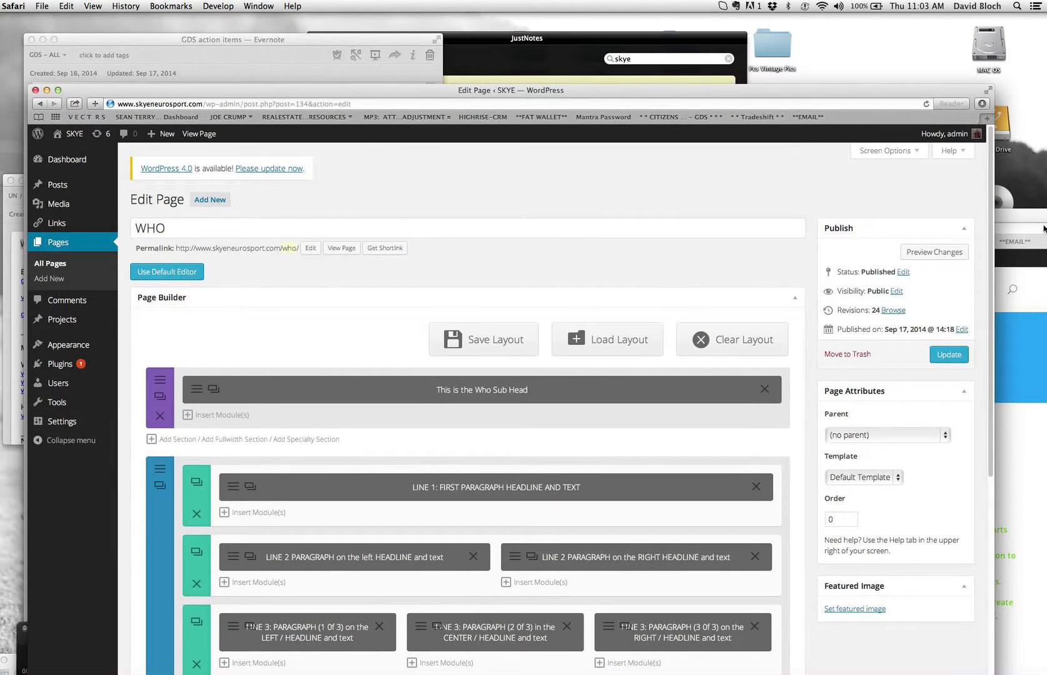
- Review the published WHO page in its own browser window, then return to the page editor
{"action": "left_click", "coordinate": [1026, 217]}
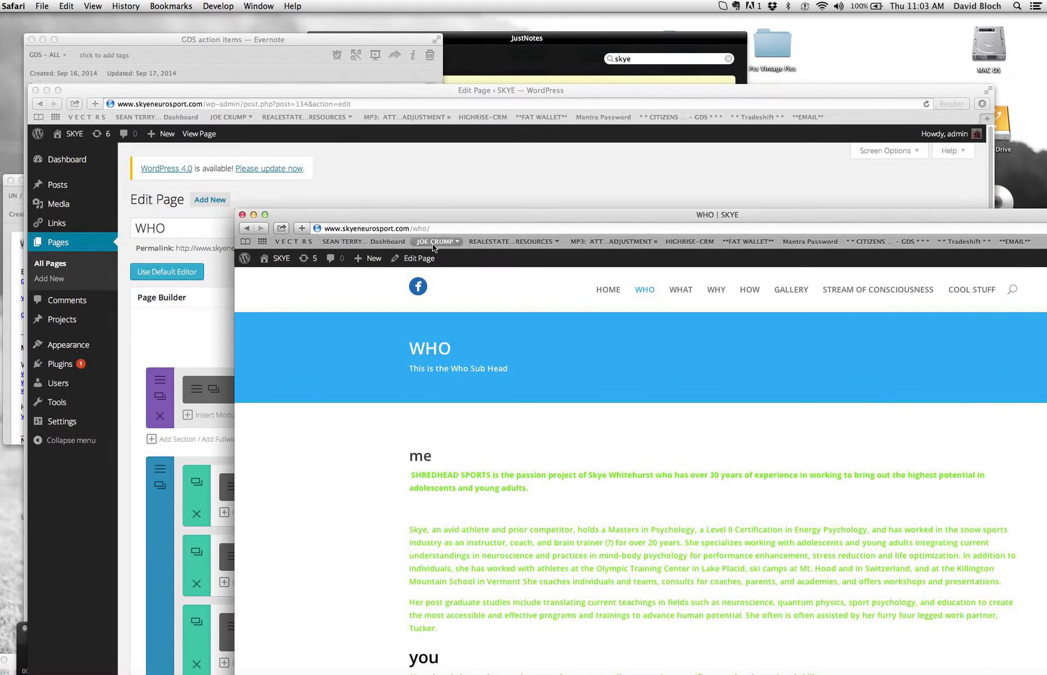
{"action": "left_click_drag", "start_coordinate": [419, 220], "coordinate": [376, 127]}
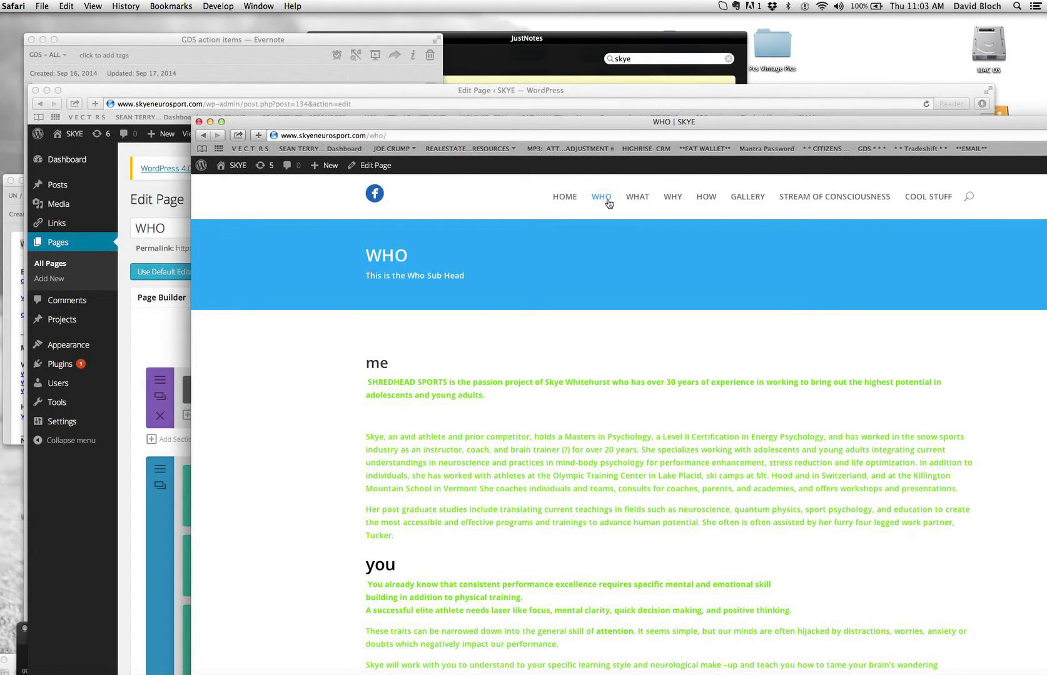
{"action": "left_click_drag", "start_coordinate": [573, 127], "coordinate": [722, 184]}
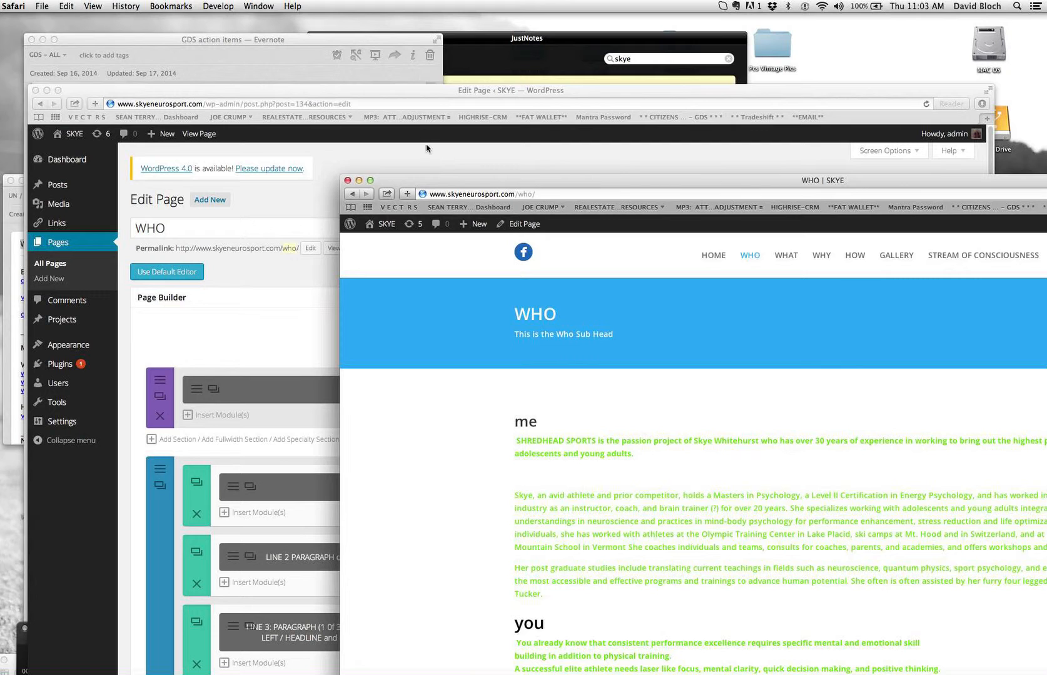
{"action": "left_click", "coordinate": [421, 97]}
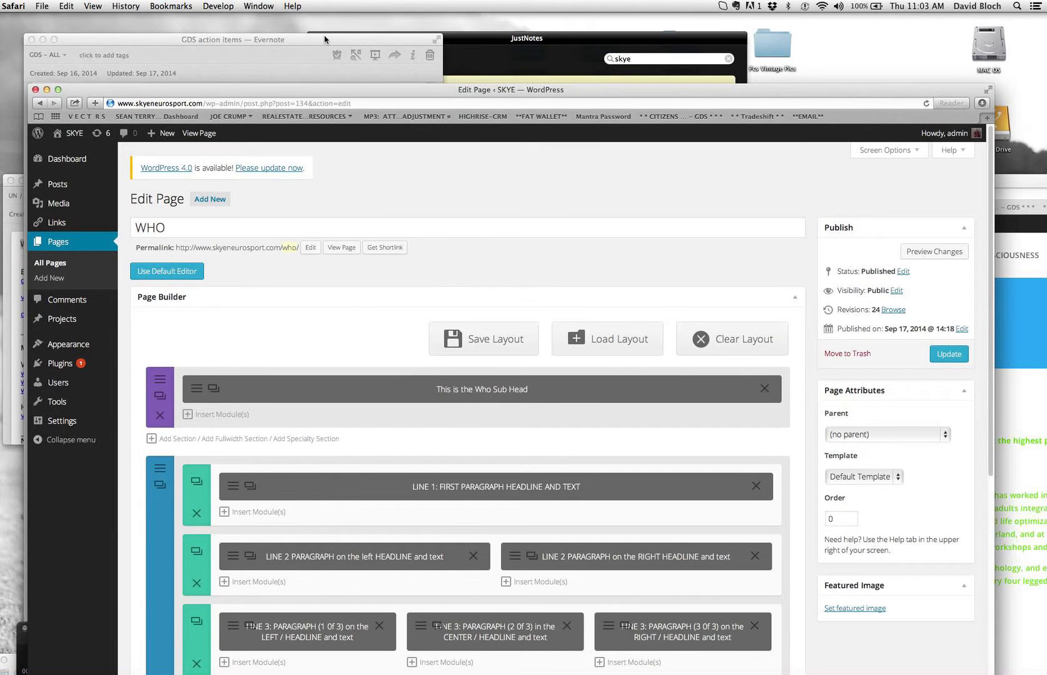
- Switch to Evernote to review the source text for the WHO page, then return to the page editor in Safari
{"action": "left_click", "coordinate": [324, 39]}
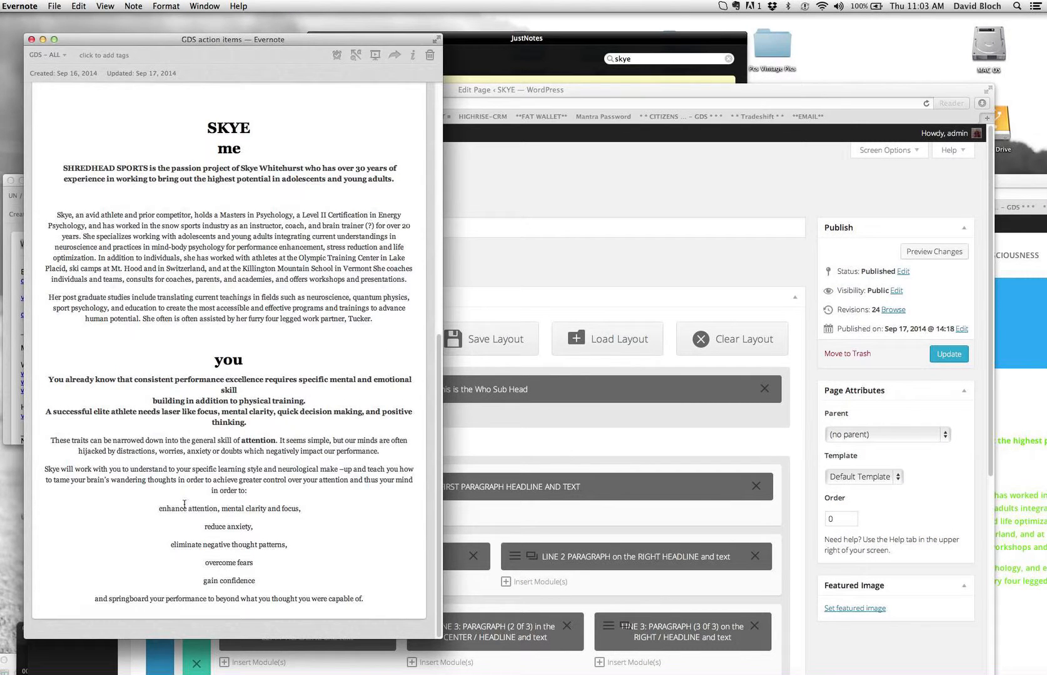
{"action": "left_click", "coordinate": [576, 93]}
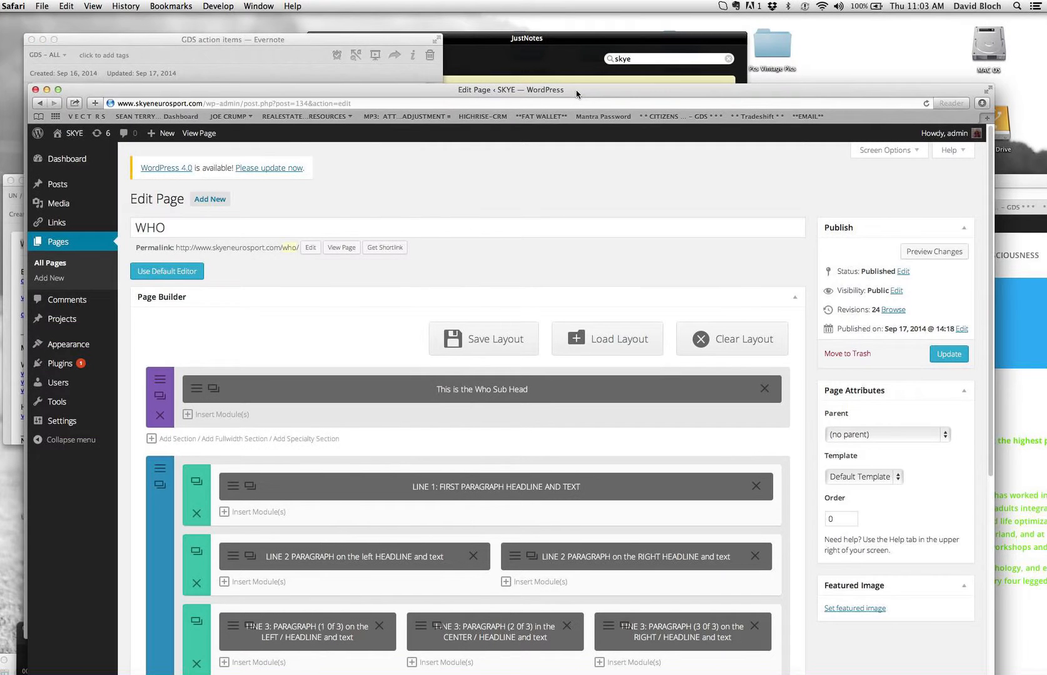
{"action": "left_click_drag", "start_coordinate": [410, 96], "coordinate": [412, 67]}
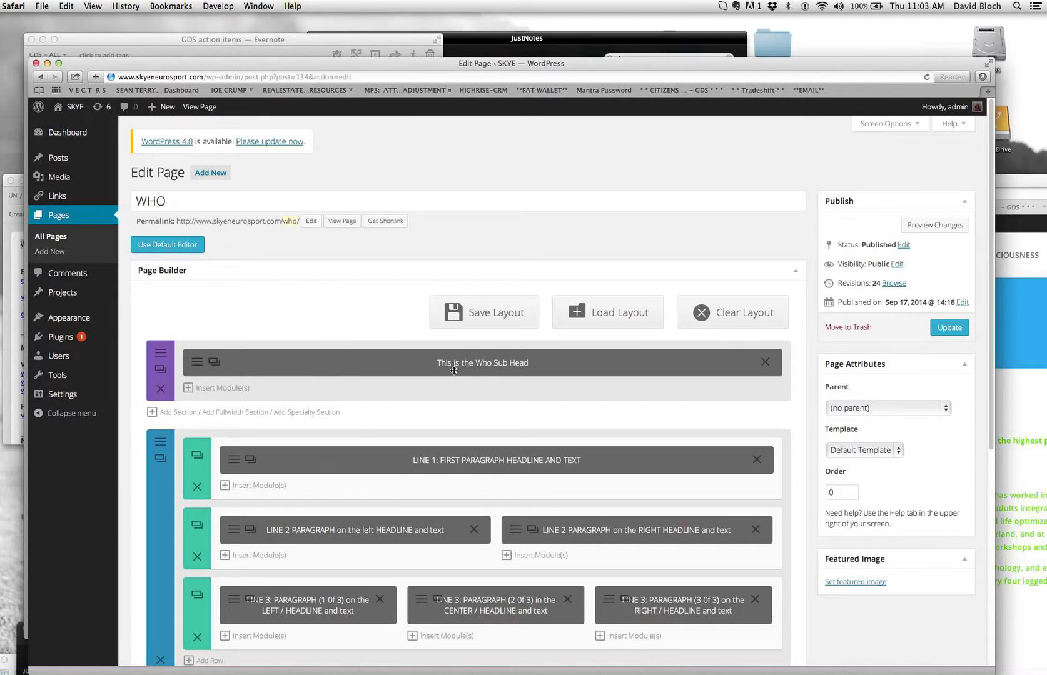
- Check the subhead on the published WHO page and open the settings of the "This is the Who Sub Head" module
{"action": "left_click", "coordinate": [1012, 185]}
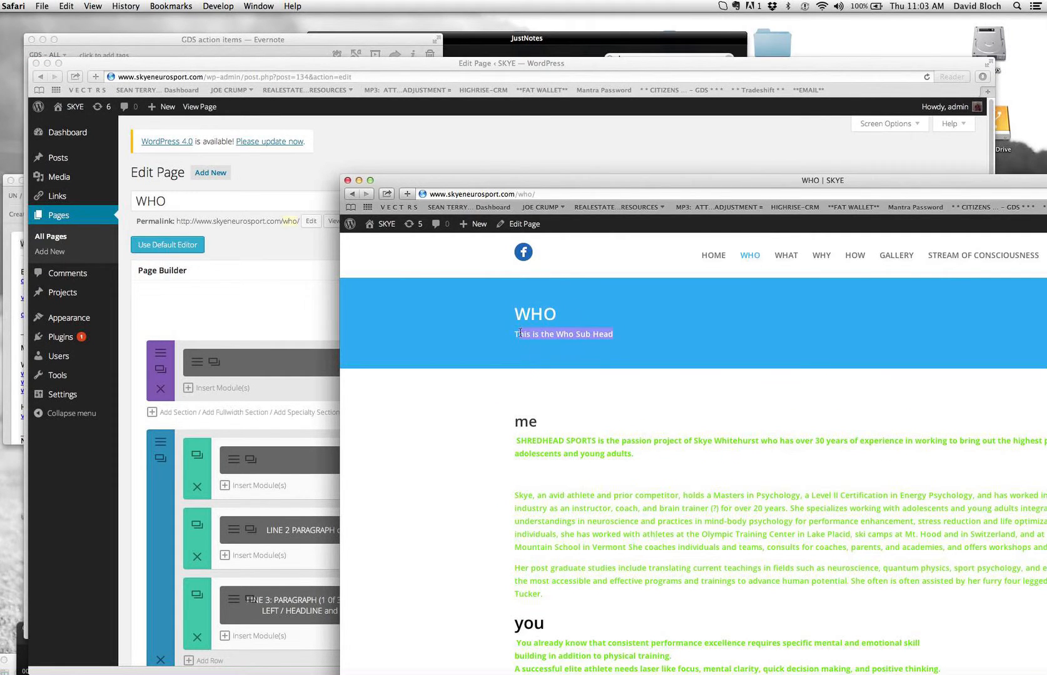
{"action": "left_click", "coordinate": [291, 333]}
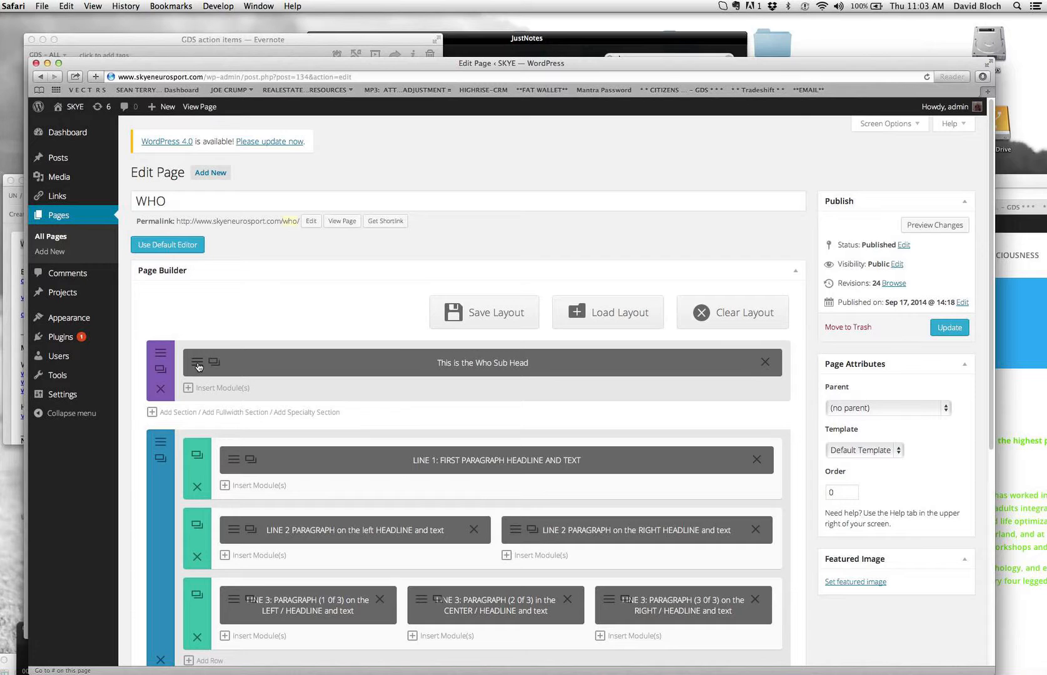
{"action": "left_click", "coordinate": [197, 364]}
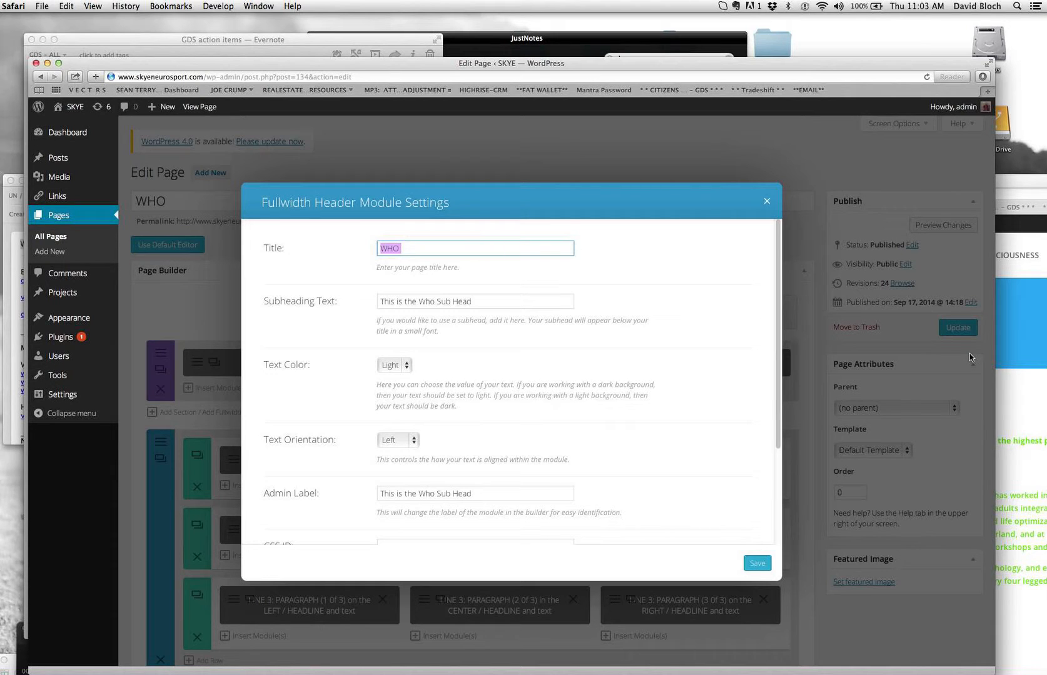
- Examine the header module's title and subheading text, comparing them with the published WHO page
{"action": "left_click", "coordinate": [414, 249]}
{"action": "left_click_drag", "start_coordinate": [413, 249], "coordinate": [367, 245]}
{"action": "left_click", "coordinate": [429, 302]}
{"action": "left_click_drag", "start_coordinate": [477, 300], "coordinate": [368, 300]}
{"action": "left_click", "coordinate": [1027, 321]}
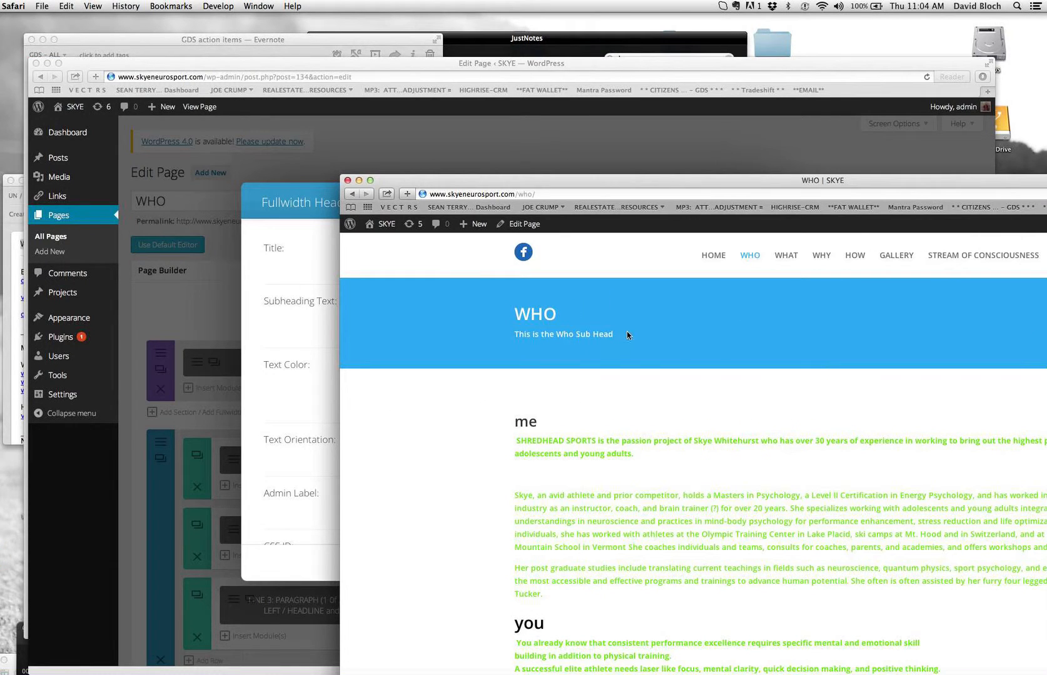
{"action": "left_click", "coordinate": [296, 330]}
{"action": "left_click_drag", "start_coordinate": [413, 250], "coordinate": [365, 246]}
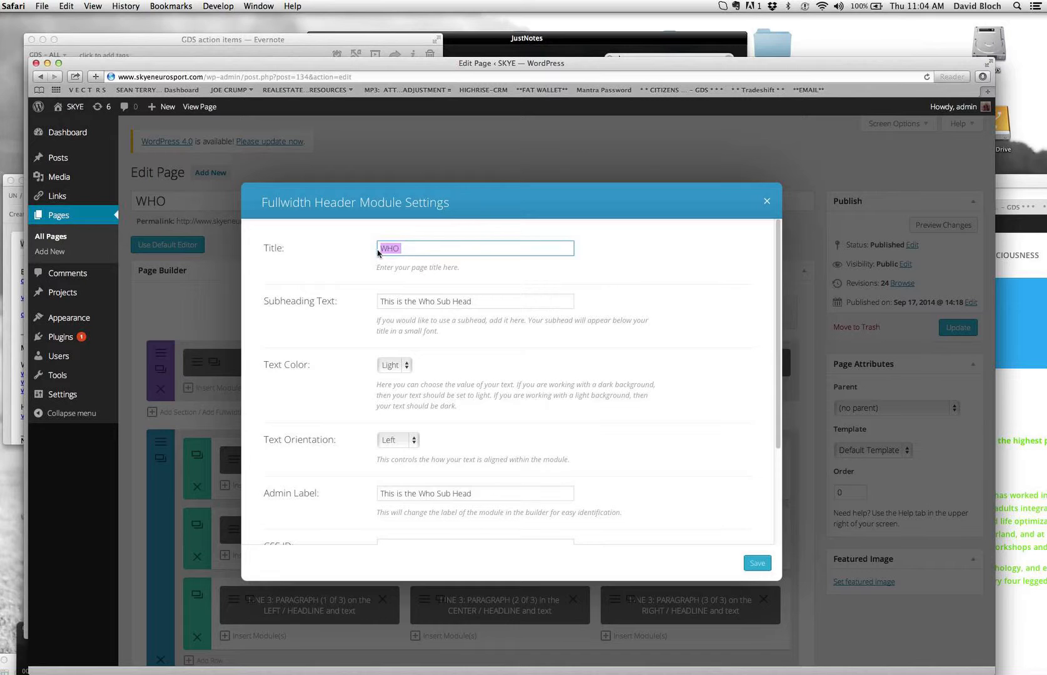
{"action": "left_click", "coordinate": [443, 301]}
{"action": "left_click_drag", "start_coordinate": [486, 301], "coordinate": [377, 297]}
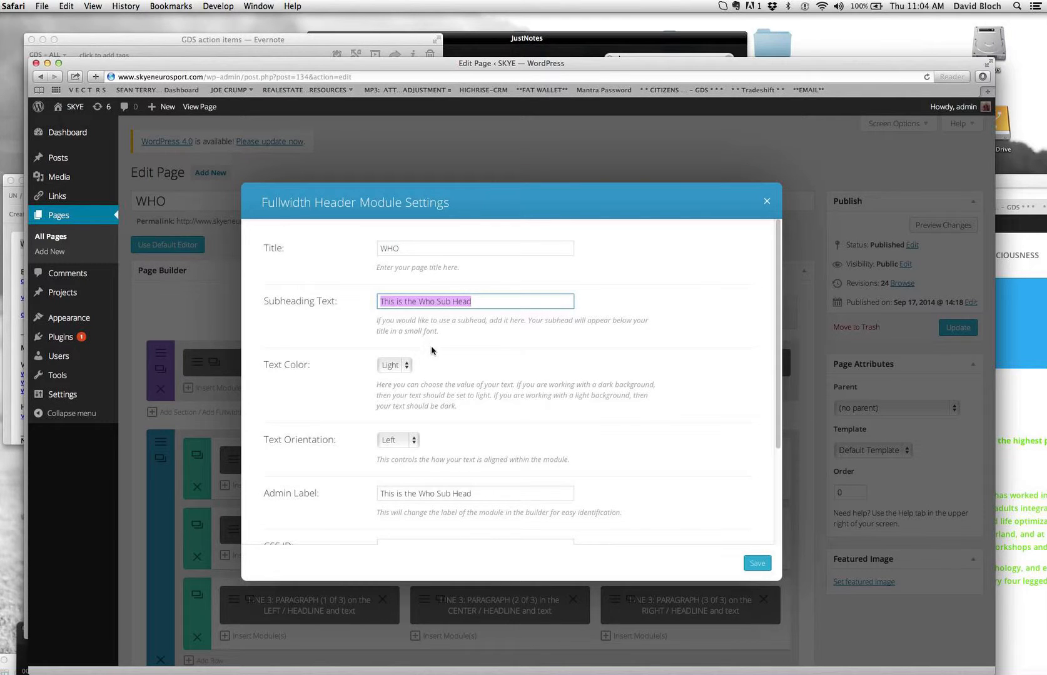
{"action": "left_click", "coordinate": [460, 361]}
{"action": "scroll", "coordinate": [461, 359], "scroll_direction": "down", "scroll_amount": 3}
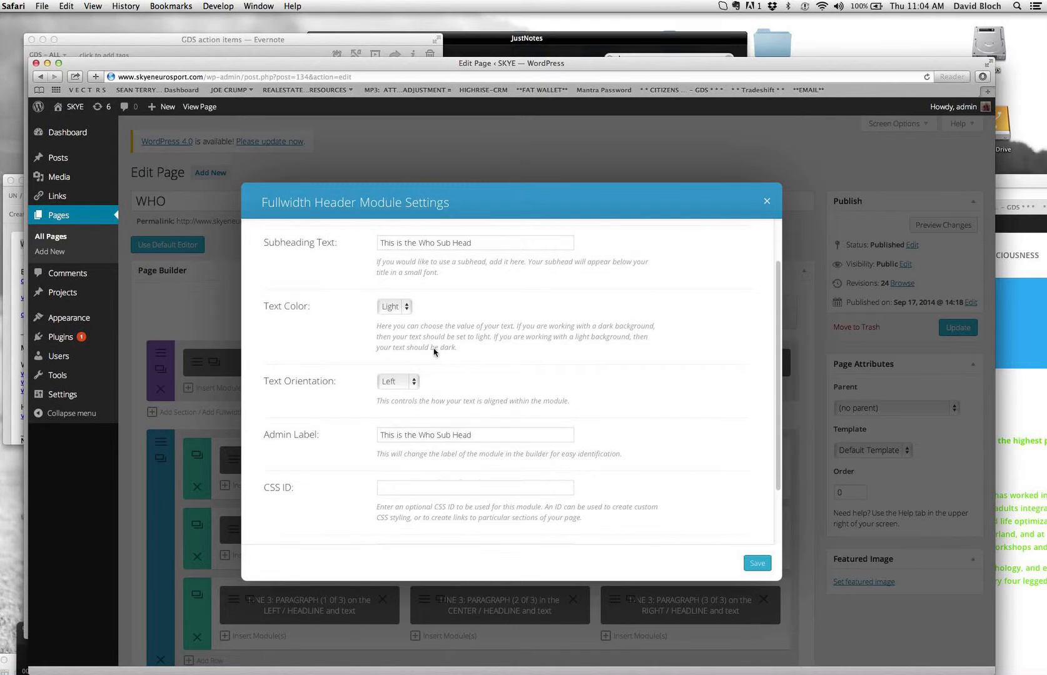
- Review the header's text color options against the published page's banner, keeping Light
{"action": "left_click", "coordinate": [1003, 308]}
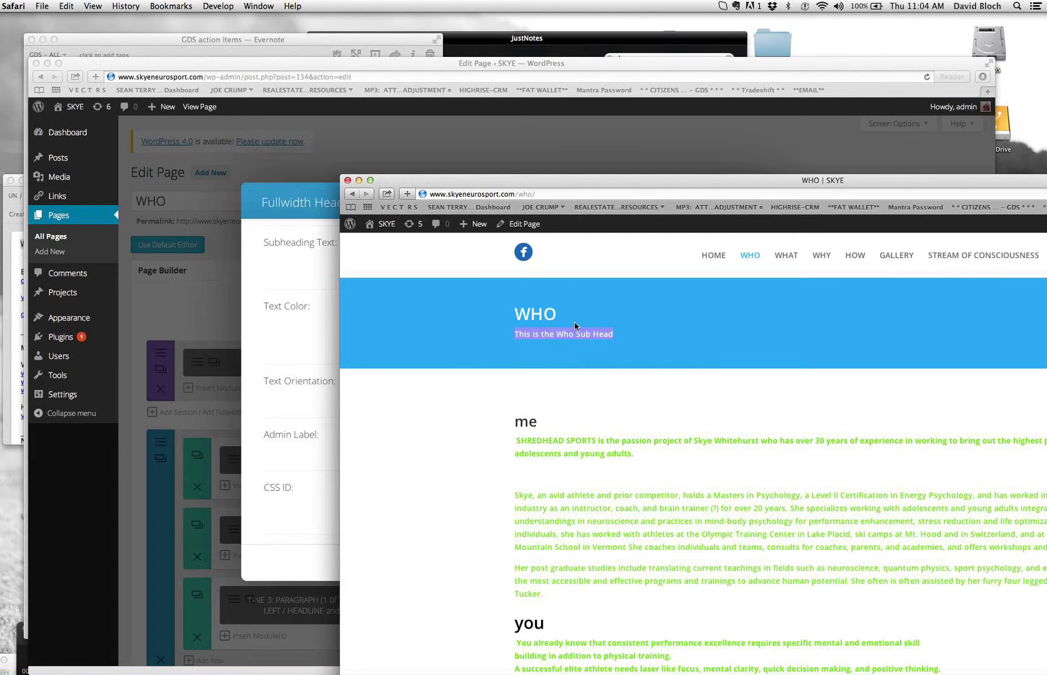
{"action": "left_click", "coordinate": [304, 322]}
{"action": "left_click", "coordinate": [407, 307]}
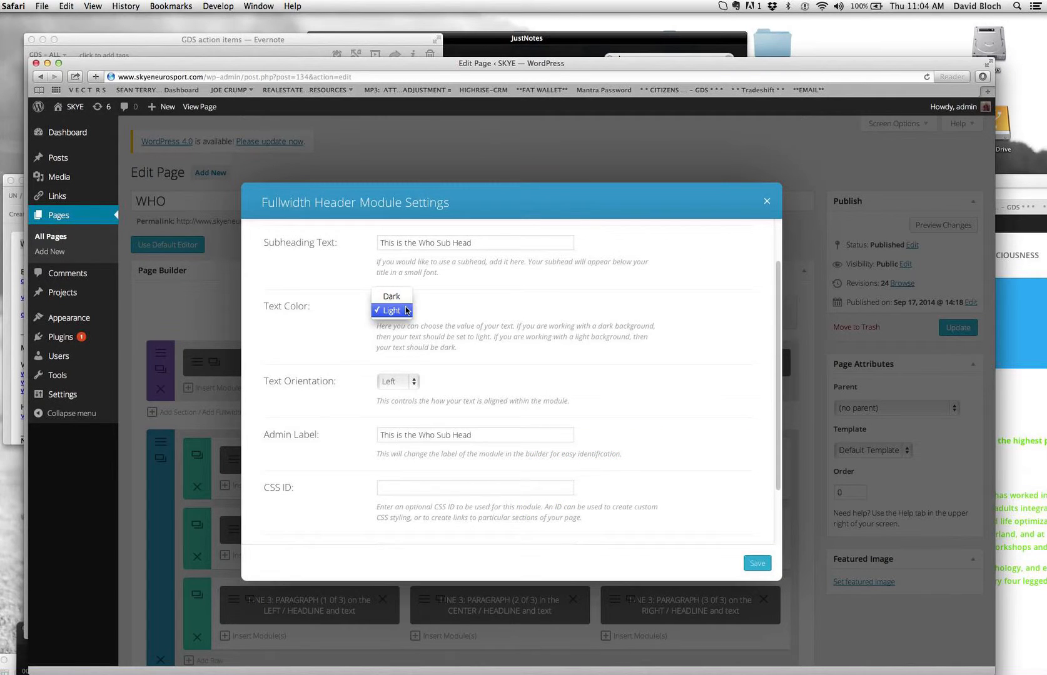
{"action": "left_click", "coordinate": [1032, 308]}
{"action": "left_click", "coordinate": [1022, 309]}
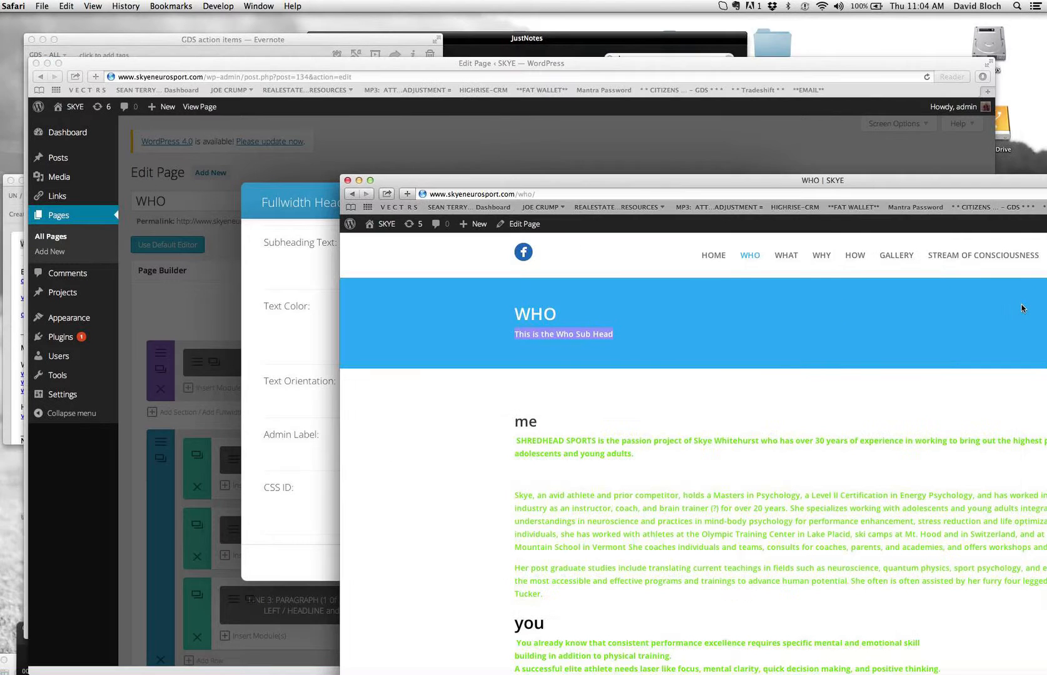
{"action": "left_click", "coordinate": [319, 315]}
{"action": "left_click", "coordinate": [406, 306]}
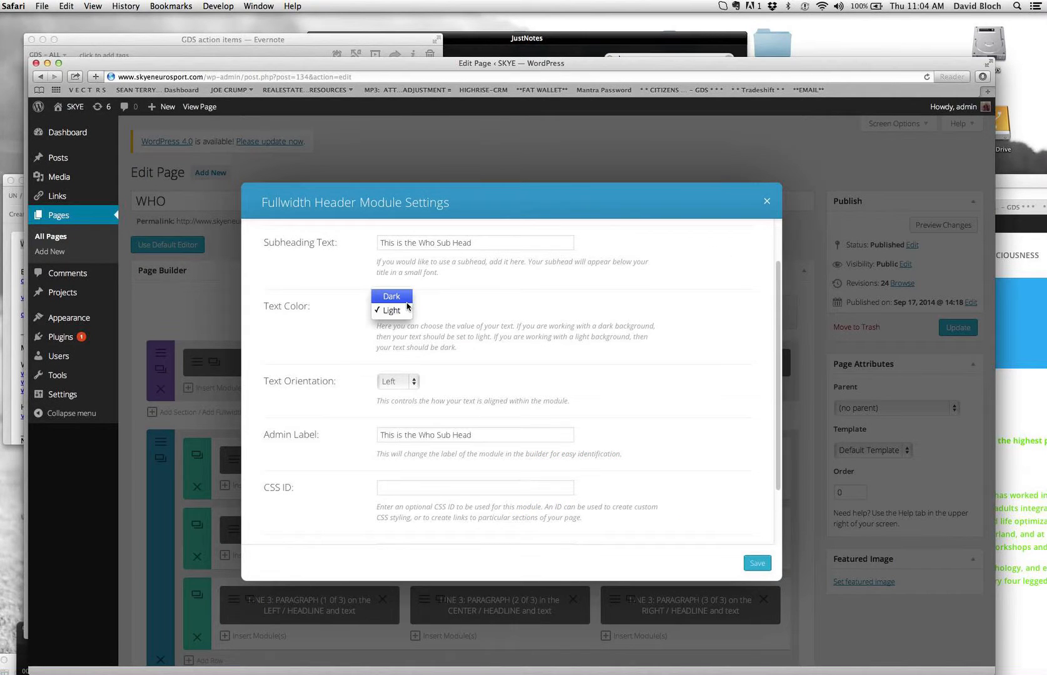
{"action": "left_click", "coordinate": [470, 303]}
- Review the header's text orientation options against the published page, keeping Left
{"action": "scroll", "coordinate": [479, 328], "scroll_direction": "down", "scroll_amount": 2}
{"action": "scroll", "coordinate": [479, 329], "scroll_direction": "down", "scroll_amount": 1}
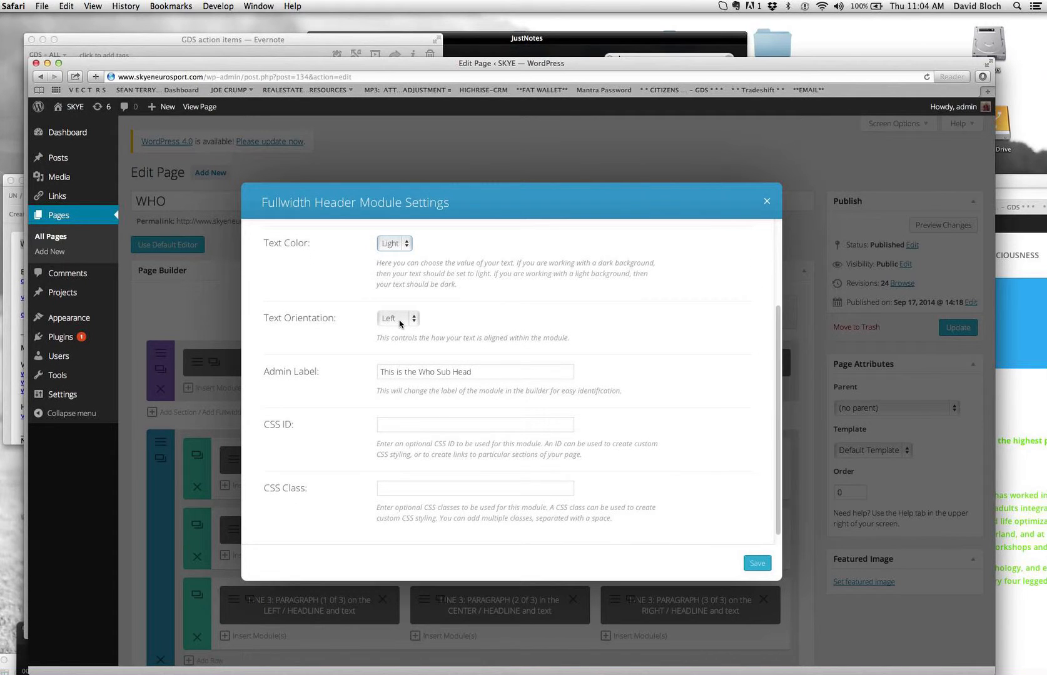
{"action": "left_click", "coordinate": [1023, 309]}
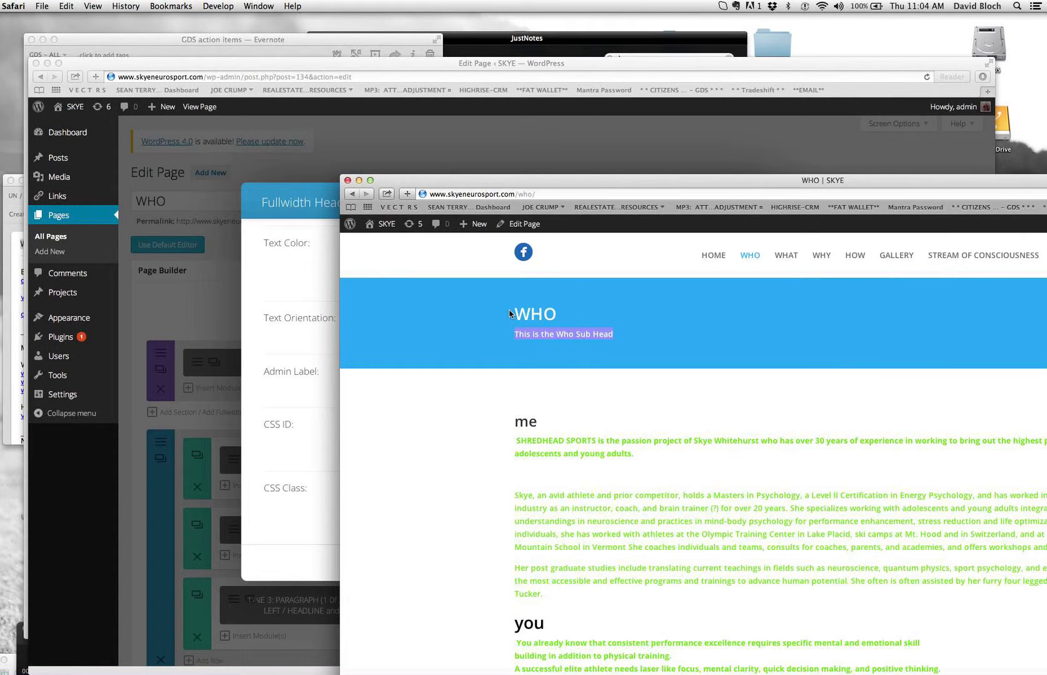
{"action": "left_click", "coordinate": [320, 302]}
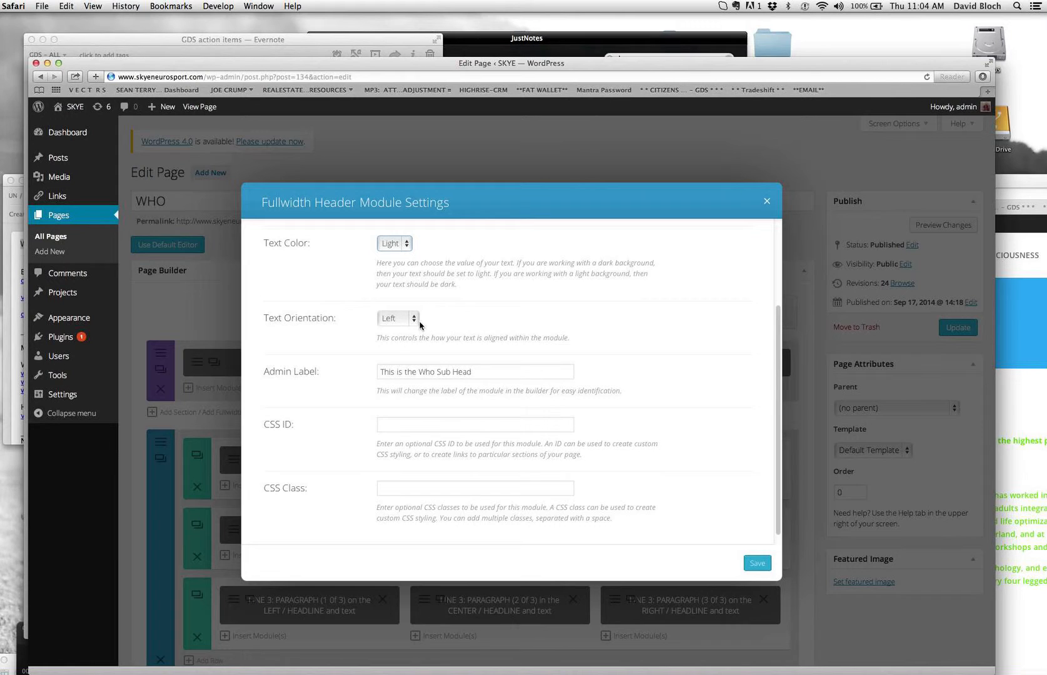
{"action": "left_click", "coordinate": [418, 323]}
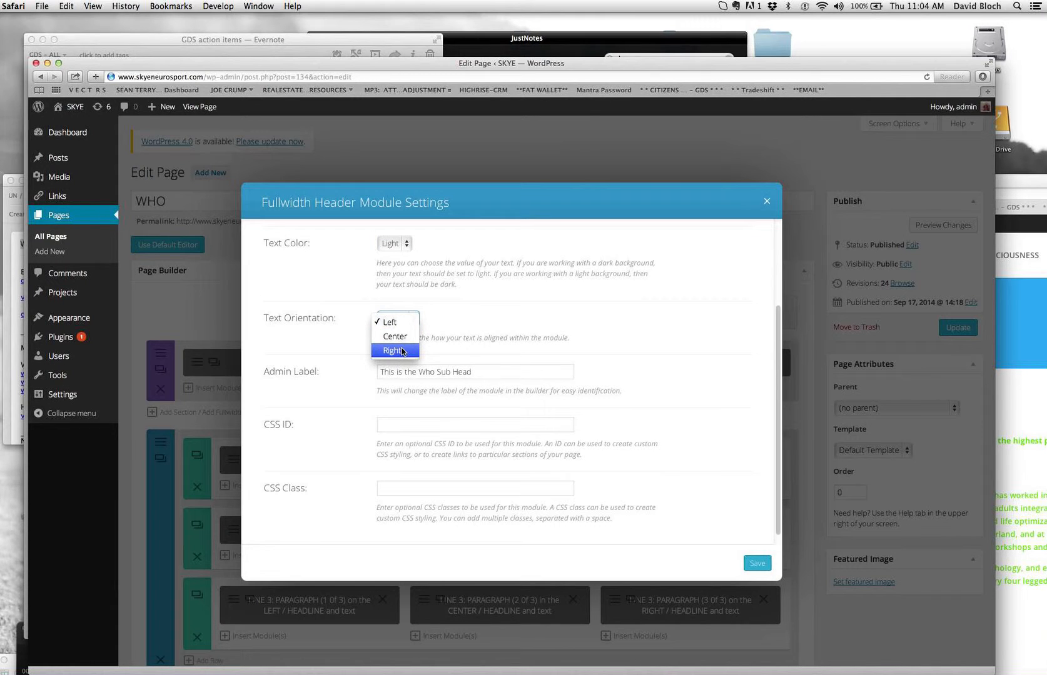
{"action": "left_click", "coordinate": [474, 327]}
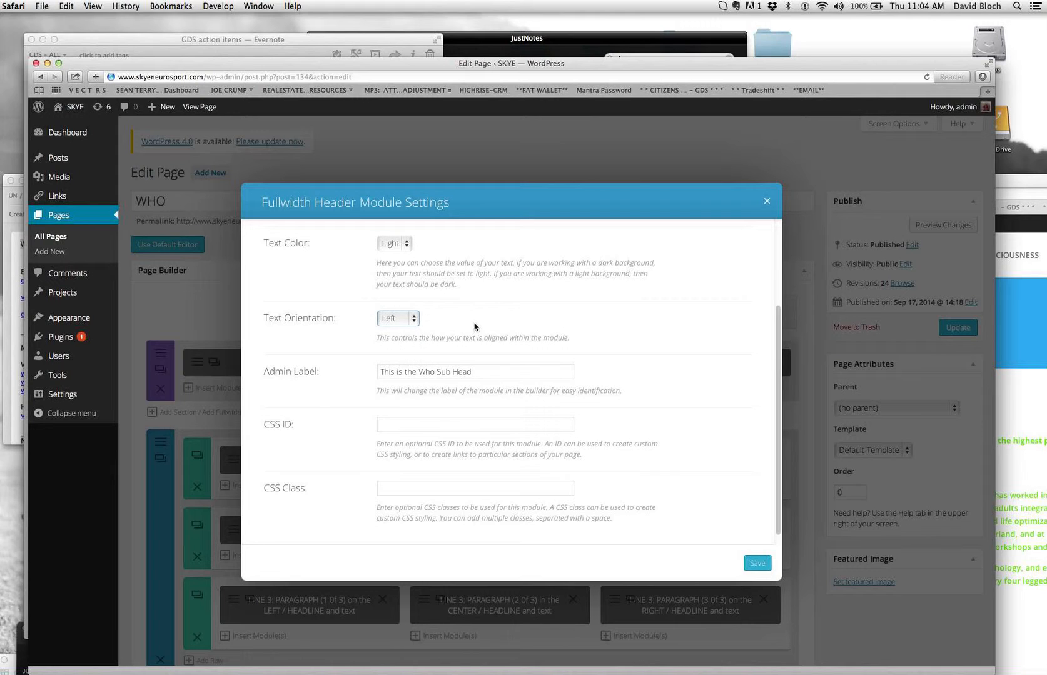
- Change the header module's admin label to "This is the Who HEADLINE and Sub Head" and save the module settings
{"action": "scroll", "coordinate": [456, 338], "scroll_direction": "down", "scroll_amount": 1}
{"action": "left_click", "coordinate": [463, 359]}
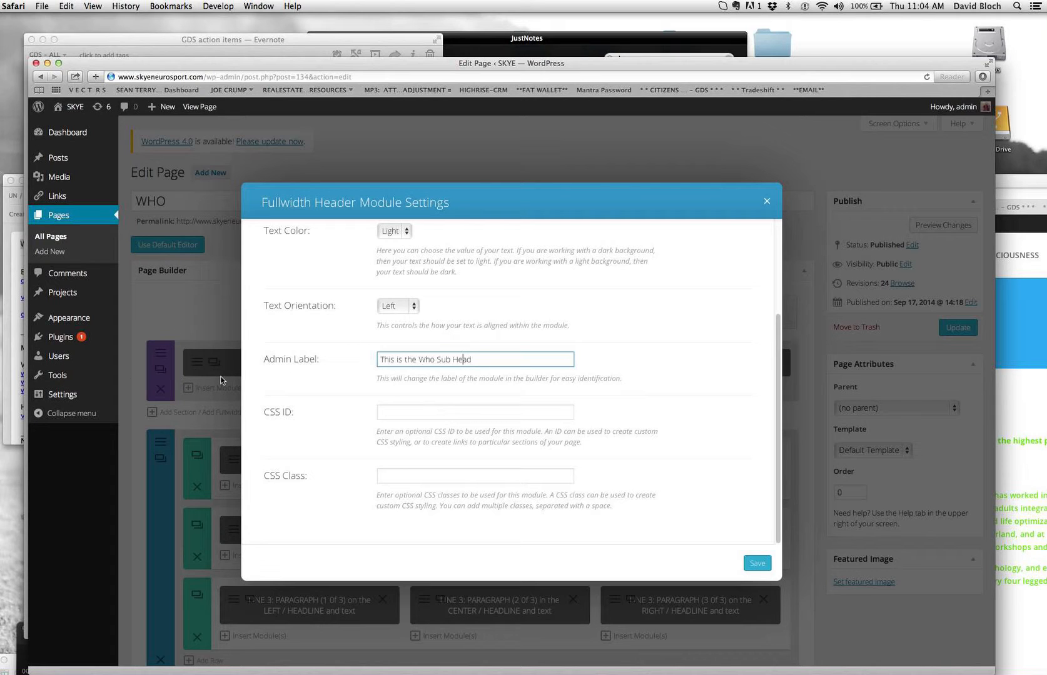
{"action": "left_click_drag", "start_coordinate": [481, 361], "coordinate": [406, 361]}
{"action": "left_click", "coordinate": [375, 361]}
{"action": "triple_click", "coordinate": [375, 361]}
{"action": "left_click", "coordinate": [425, 360]}
{"action": "left_click", "coordinate": [440, 360]}
{"action": "type", "text": "HEADLINE and"}
{"action": "left_click_drag", "start_coordinate": [558, 359], "coordinate": [377, 360]}
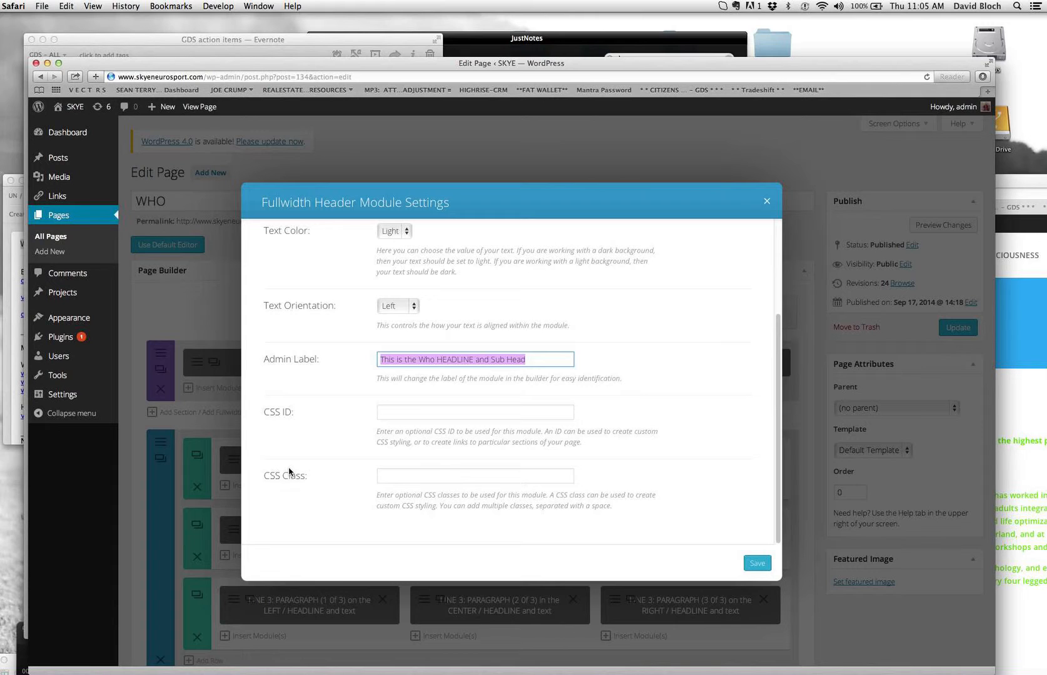
{"action": "left_click", "coordinate": [392, 360]}
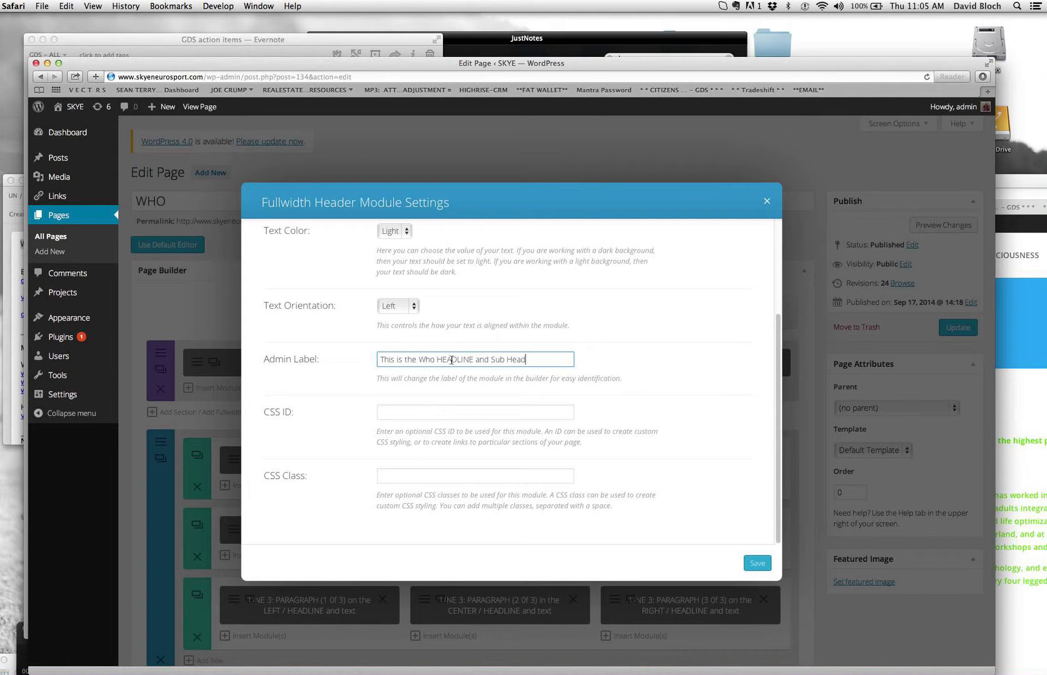
{"action": "left_click", "coordinate": [758, 565]}
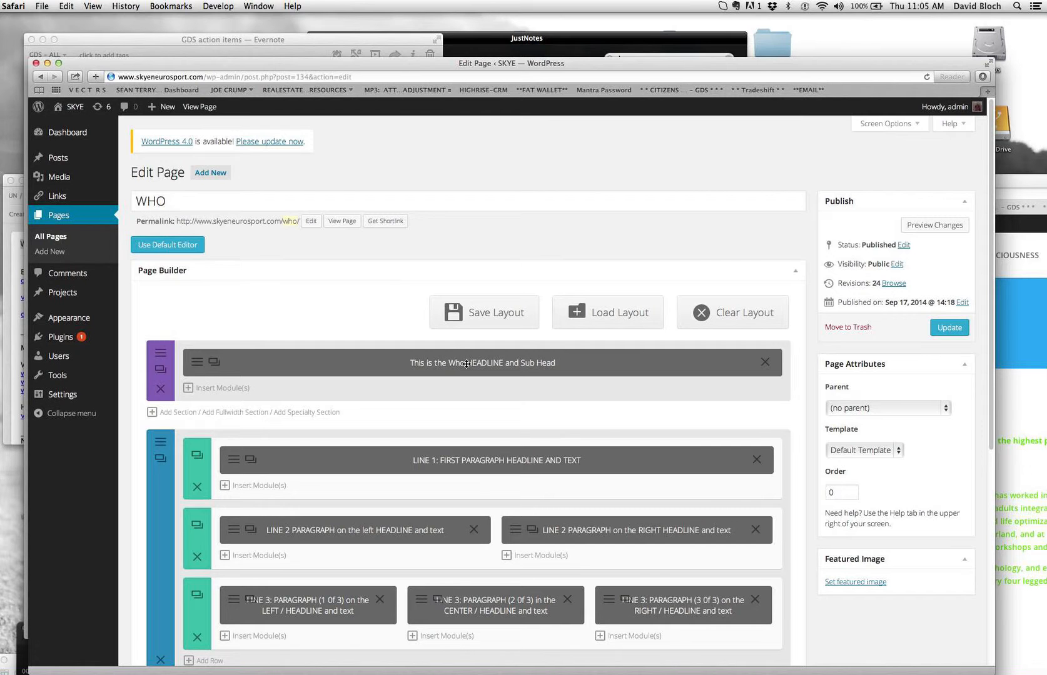
- Compare the published header with the module's saved settings, then close the settings without changes
{"action": "left_click", "coordinate": [1017, 289]}
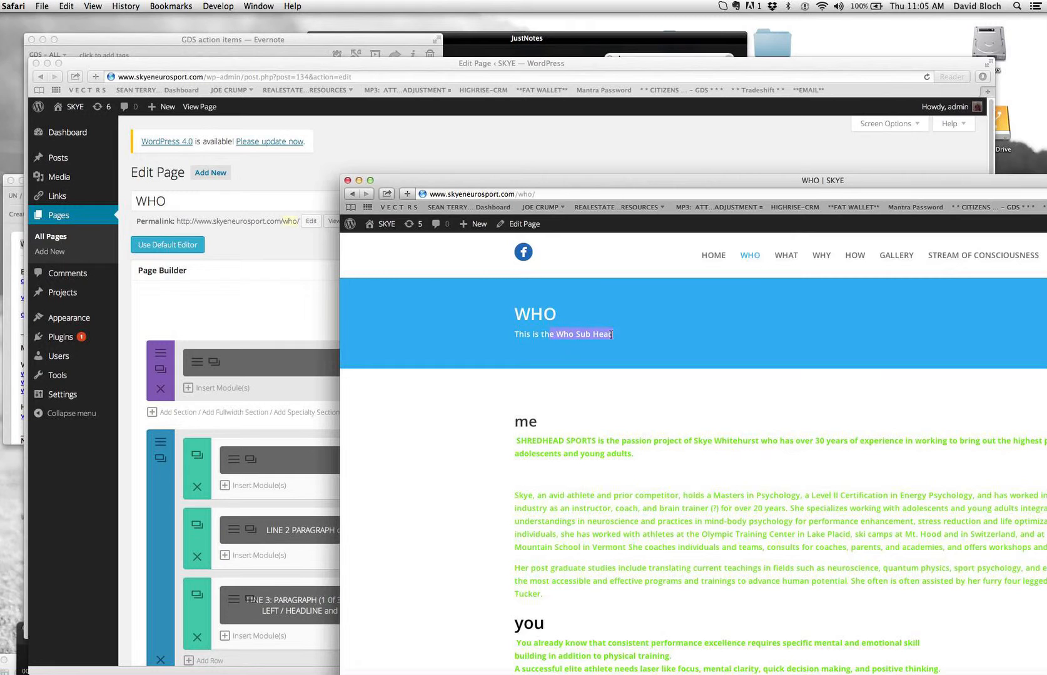
{"action": "left_click", "coordinate": [292, 331]}
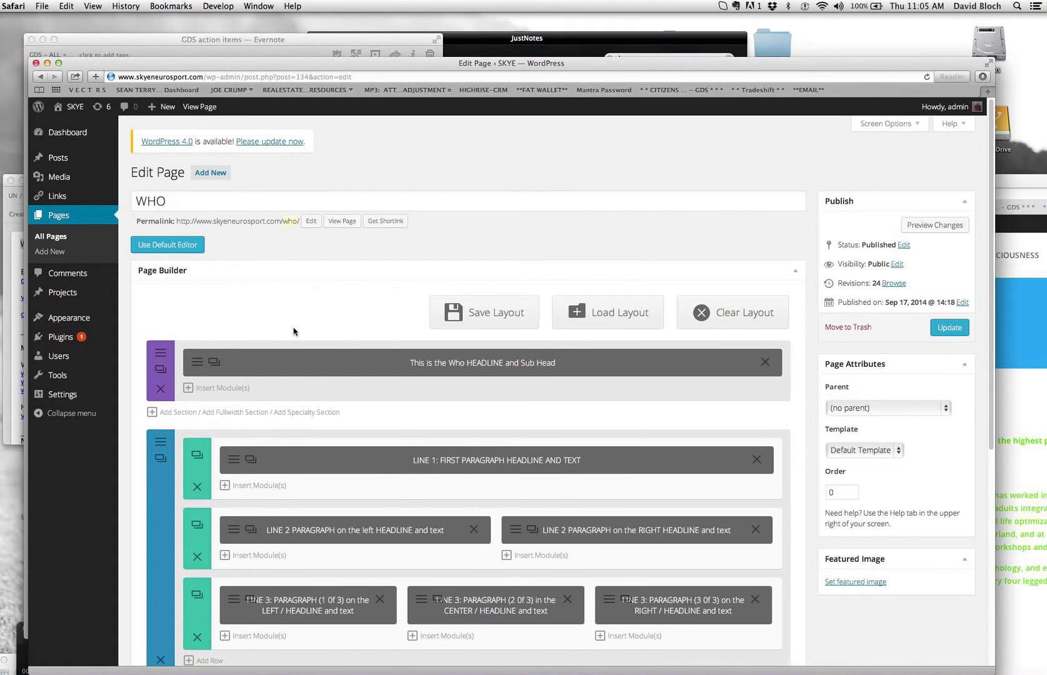
{"action": "left_click", "coordinate": [197, 363]}
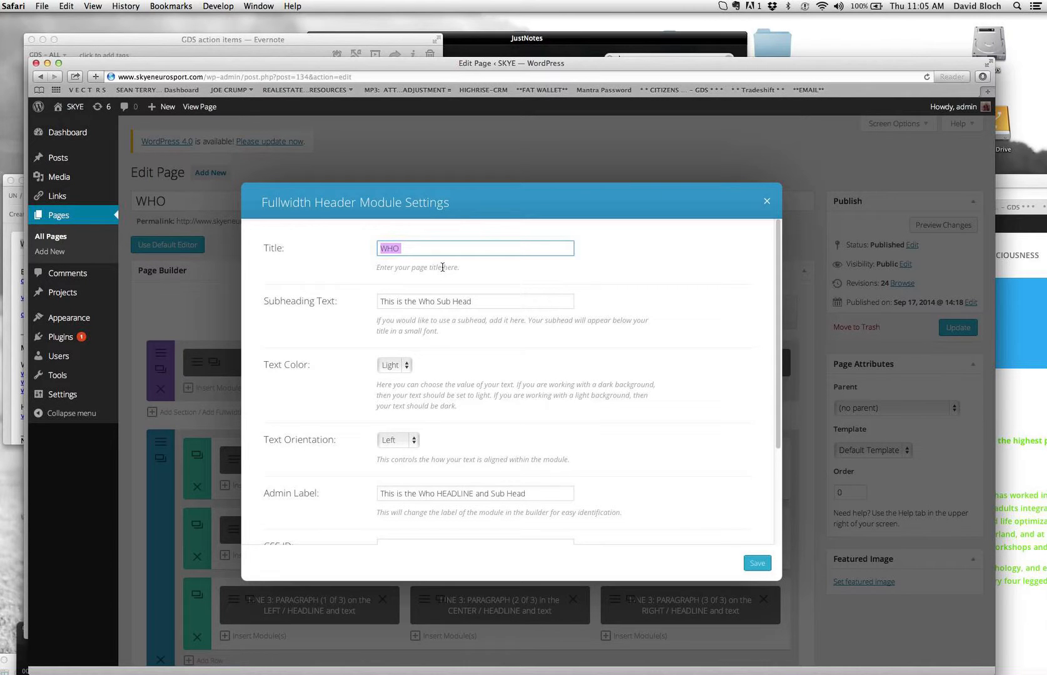
{"action": "left_click", "coordinate": [767, 203]}
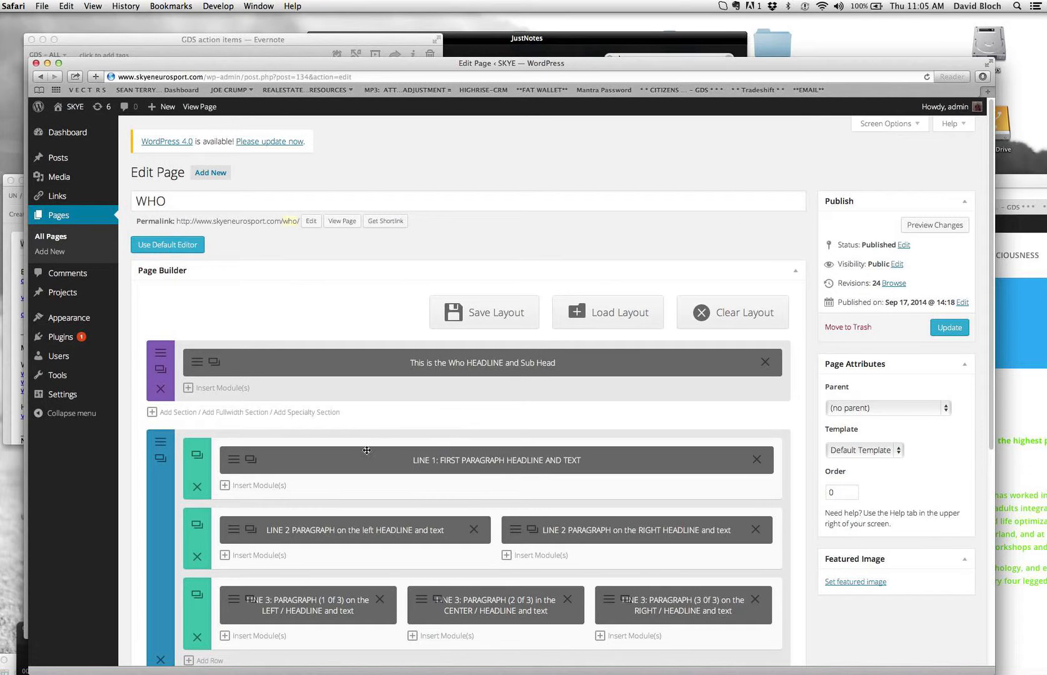
- Switch to the published WHO page and examine its first paragraph, from the "me" heading through the "you" section
{"action": "left_click_drag", "start_coordinate": [333, 70], "coordinate": [335, 34]}
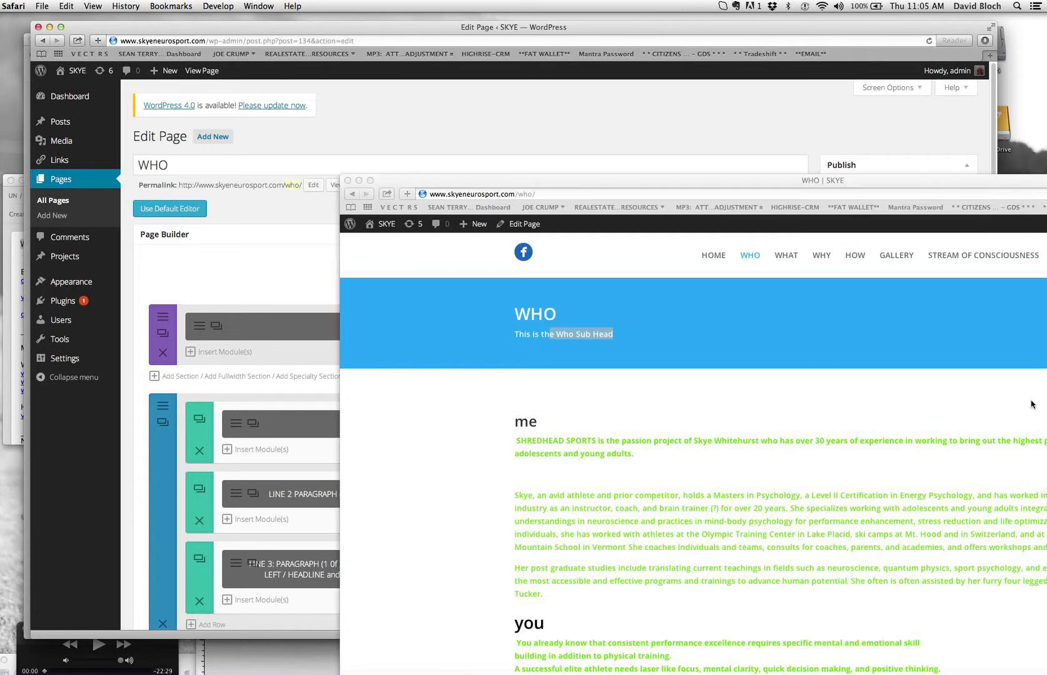
{"action": "left_click", "coordinate": [1030, 404]}
{"action": "left_click_drag", "start_coordinate": [516, 418], "coordinate": [540, 436]}
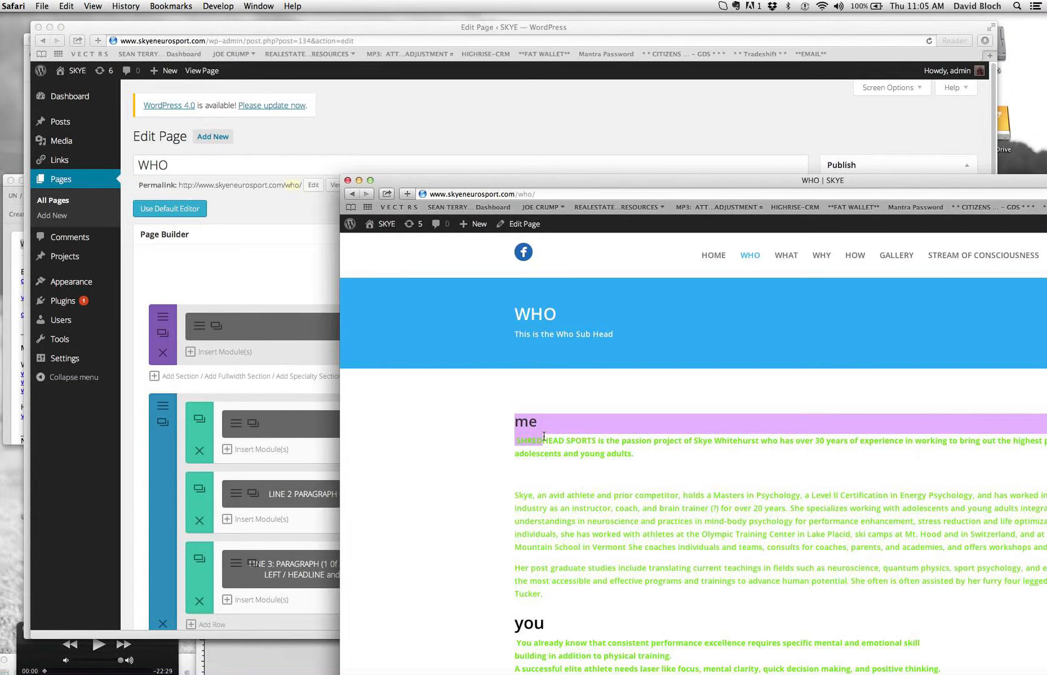
{"action": "left_click_drag", "start_coordinate": [544, 437], "coordinate": [605, 566]}
{"action": "left_click", "coordinate": [603, 552]}
{"action": "scroll", "coordinate": [610, 510], "scroll_direction": "down", "scroll_amount": 3}
{"action": "scroll", "coordinate": [609, 511], "scroll_direction": "down", "scroll_amount": 5}
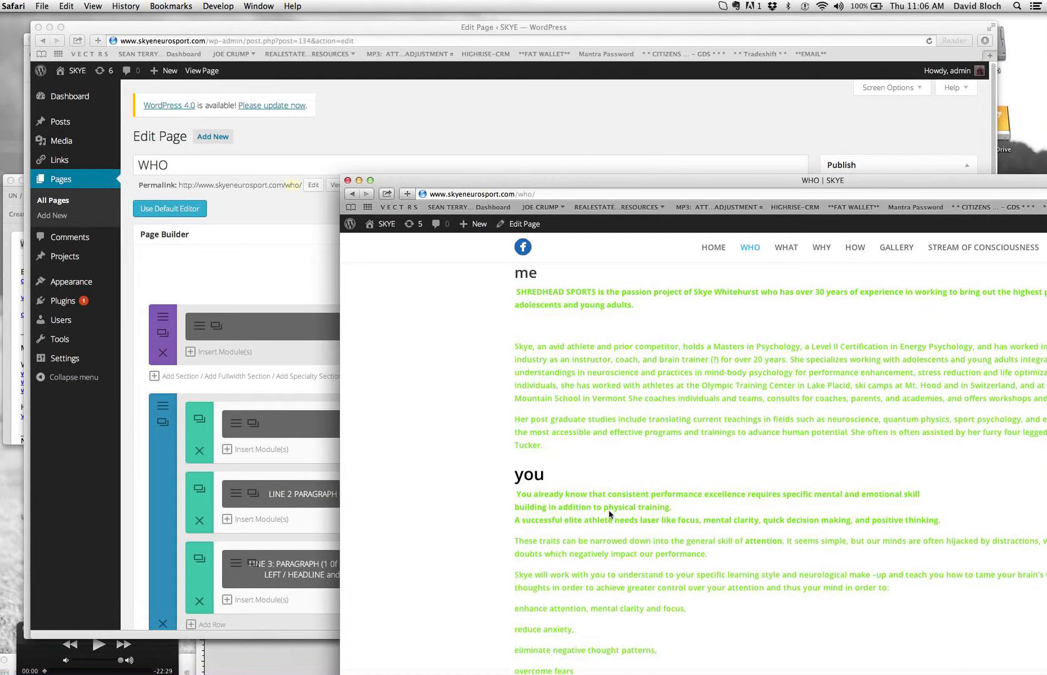
{"action": "scroll", "coordinate": [610, 516], "scroll_direction": "up", "scroll_amount": 3}
{"action": "scroll", "coordinate": [610, 516], "scroll_direction": "up", "scroll_amount": 5}
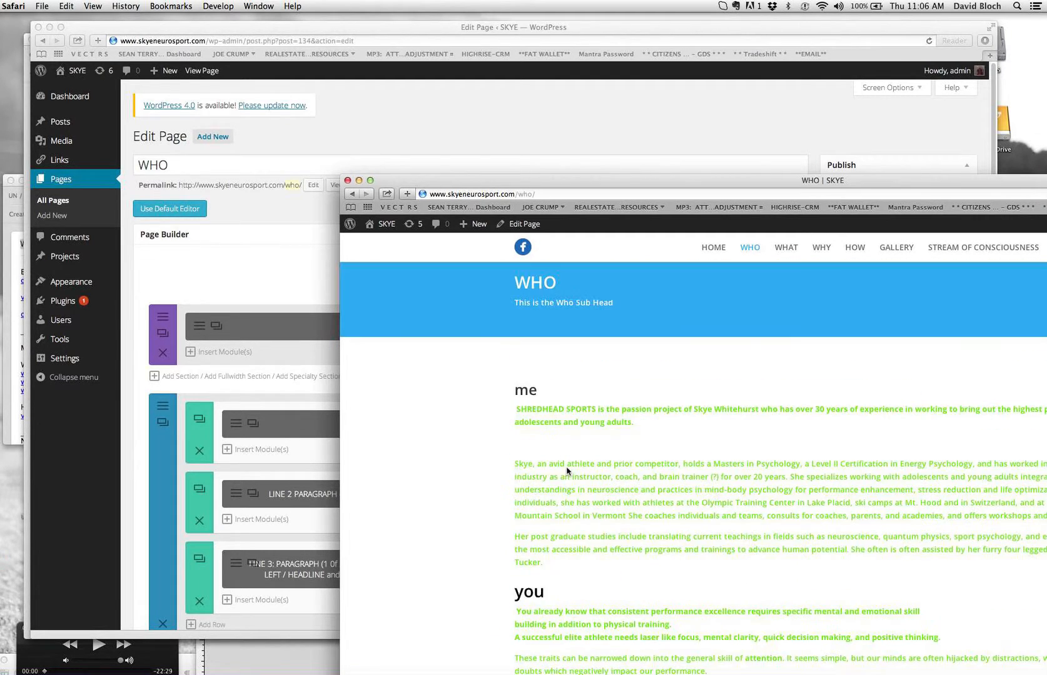
- Highlight the published text from "me" to the end of the "you" section, checking its extent above the LINE 2 paragraphs
{"action": "left_click_drag", "start_coordinate": [517, 395], "coordinate": [686, 669]}
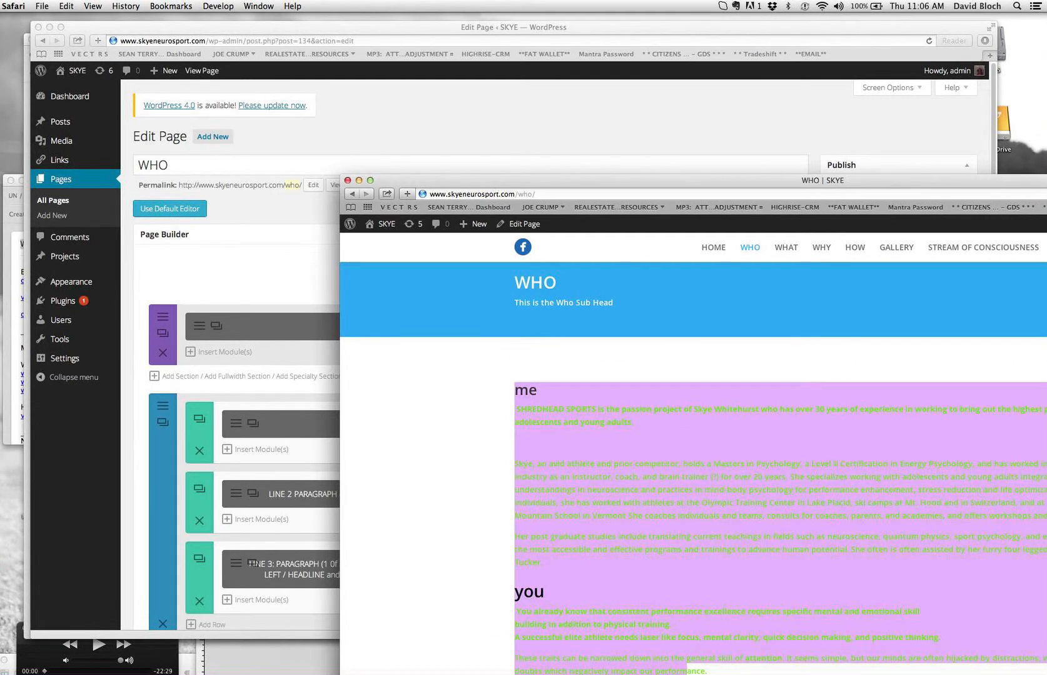
{"action": "scroll", "coordinate": [625, 406], "scroll_direction": "down", "scroll_amount": 8}
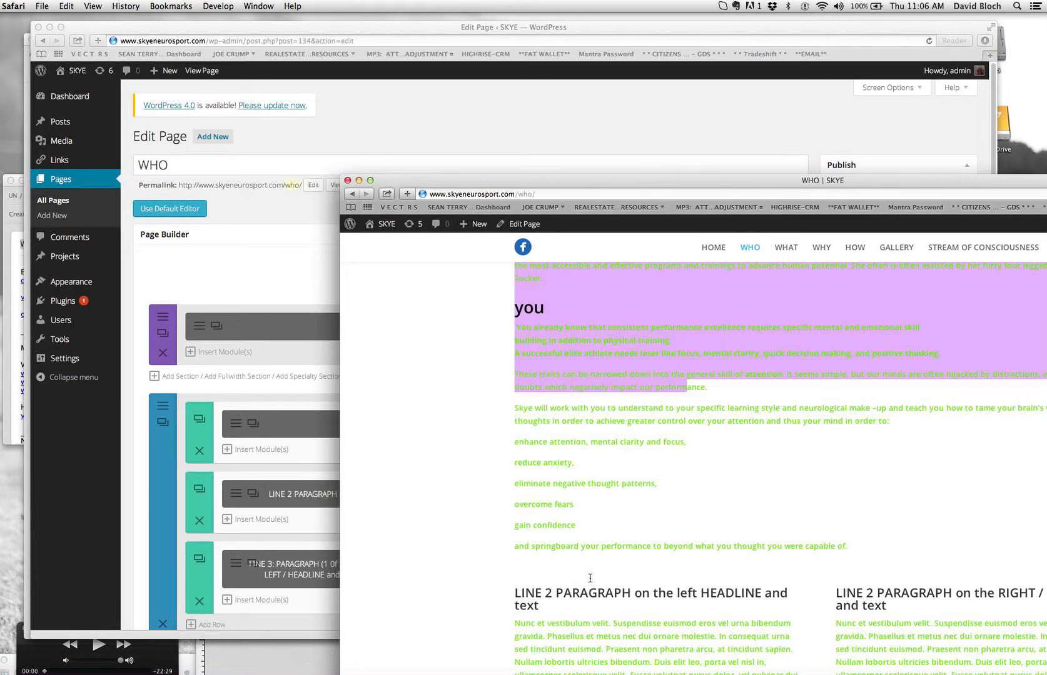
{"action": "scroll", "coordinate": [751, 575], "scroll_direction": "down", "scroll_amount": 7}
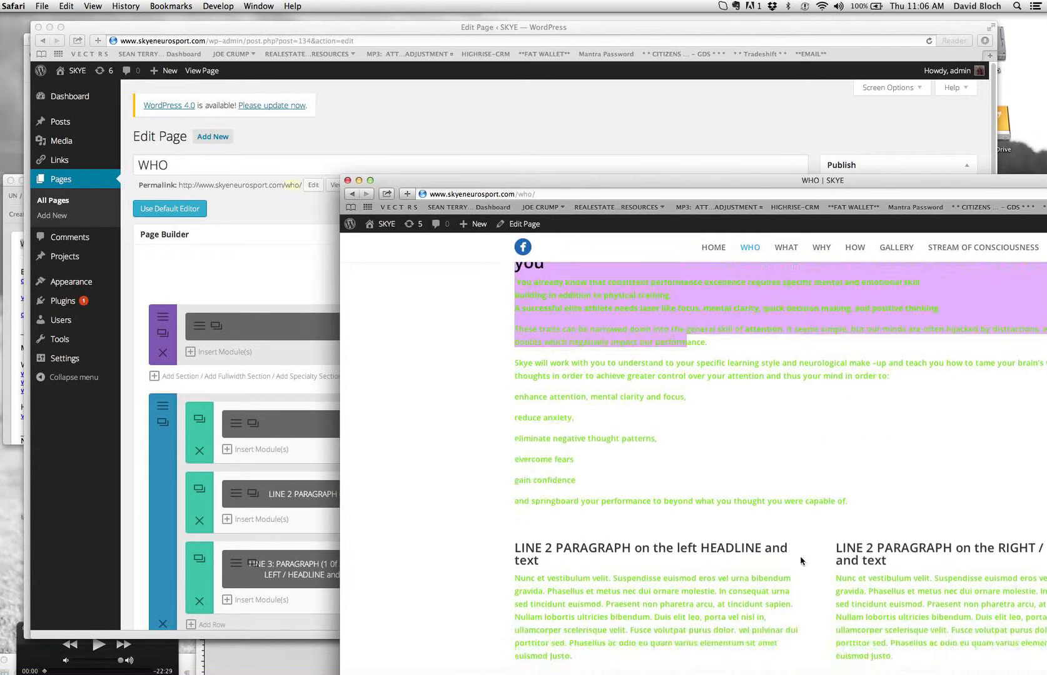
{"action": "scroll", "coordinate": [803, 562], "scroll_direction": "up", "scroll_amount": 8}
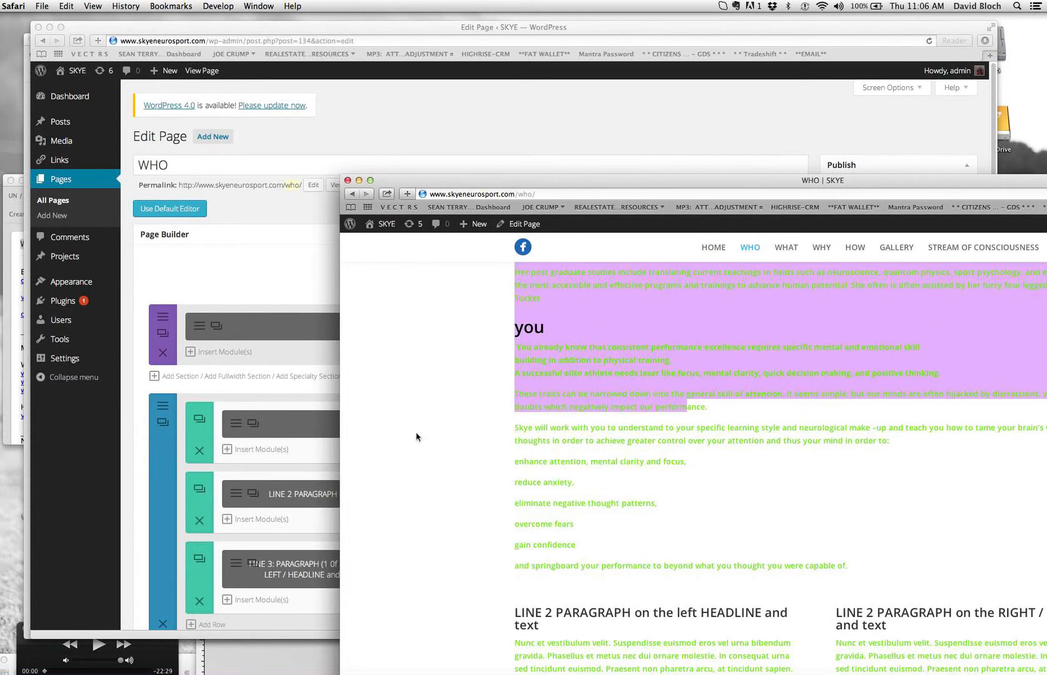
{"action": "scroll", "coordinate": [785, 388], "scroll_direction": "up", "scroll_amount": 7}
{"action": "left_click", "coordinate": [537, 382]}
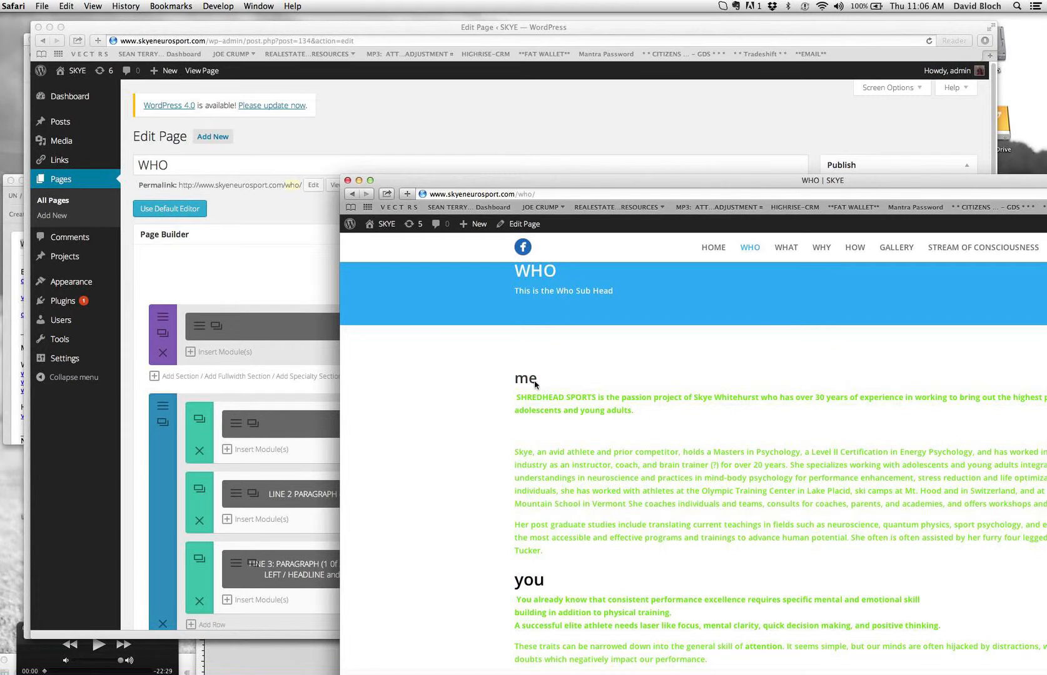
{"action": "left_click_drag", "start_coordinate": [515, 380], "coordinate": [660, 603]}
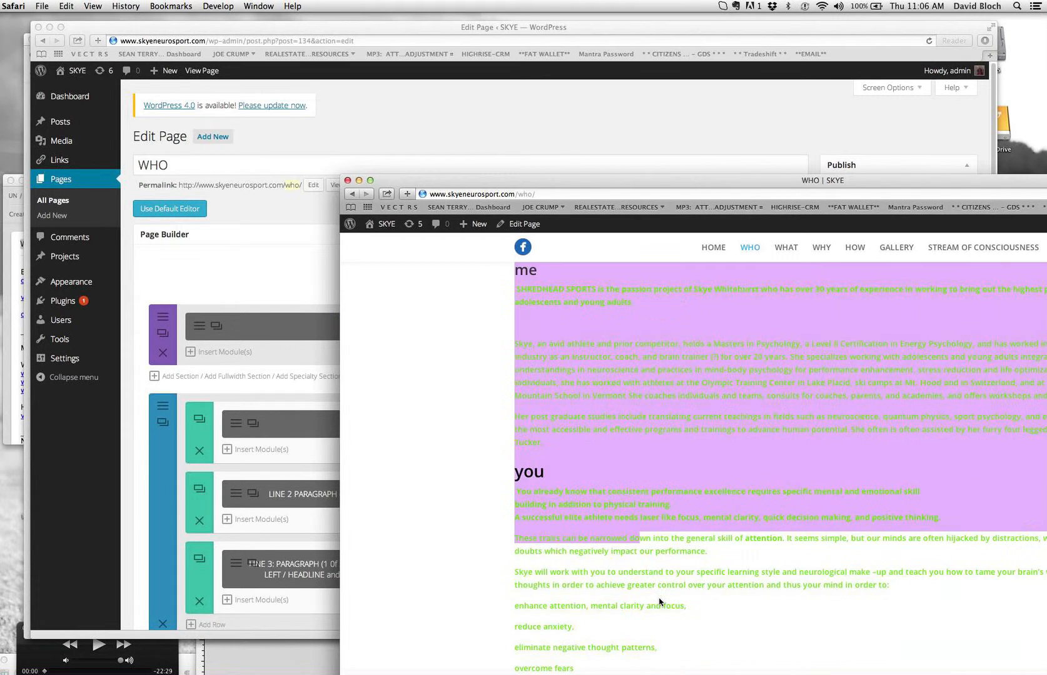
{"action": "scroll", "coordinate": [661, 602], "scroll_direction": "down", "scroll_amount": 5}
{"action": "left_click_drag", "start_coordinate": [861, 575], "coordinate": [507, 370]}
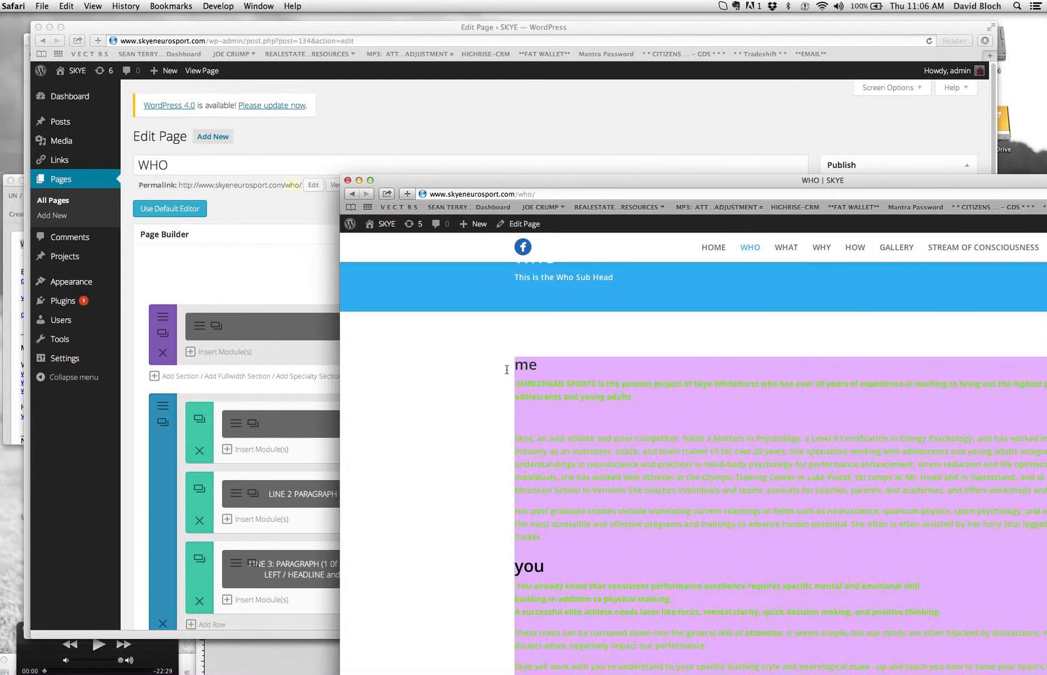
- Open the settings of the LINE 1: FIRST PARAGRAPH module and compare its text color with the published paragraph
{"action": "left_click", "coordinate": [306, 409]}
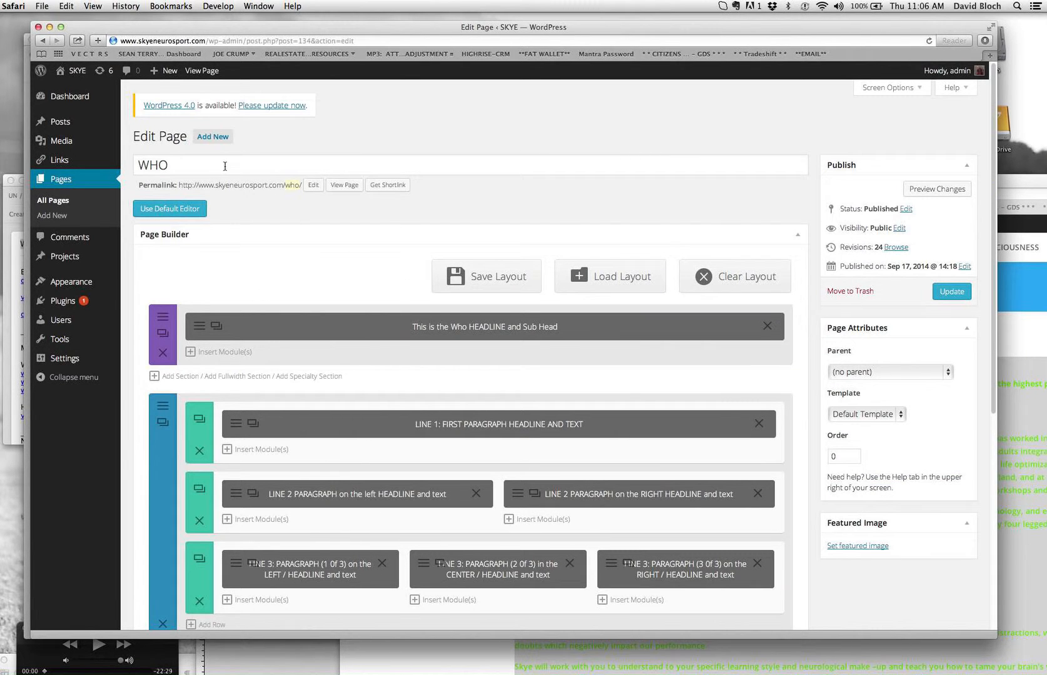
{"action": "left_click", "coordinate": [236, 425]}
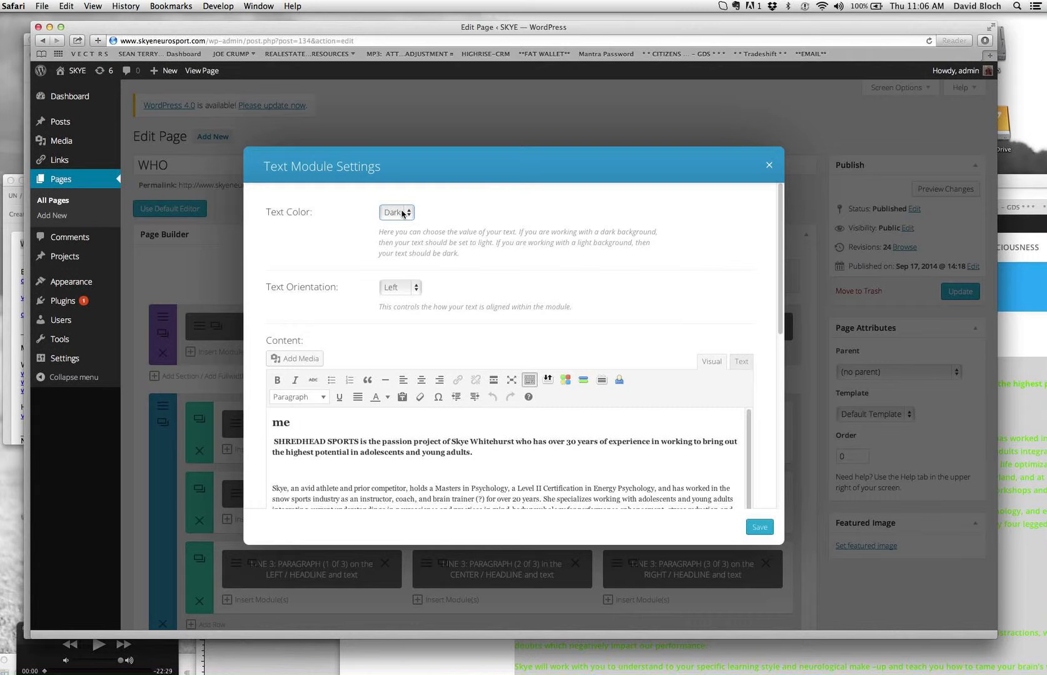
{"action": "left_click", "coordinate": [1012, 344]}
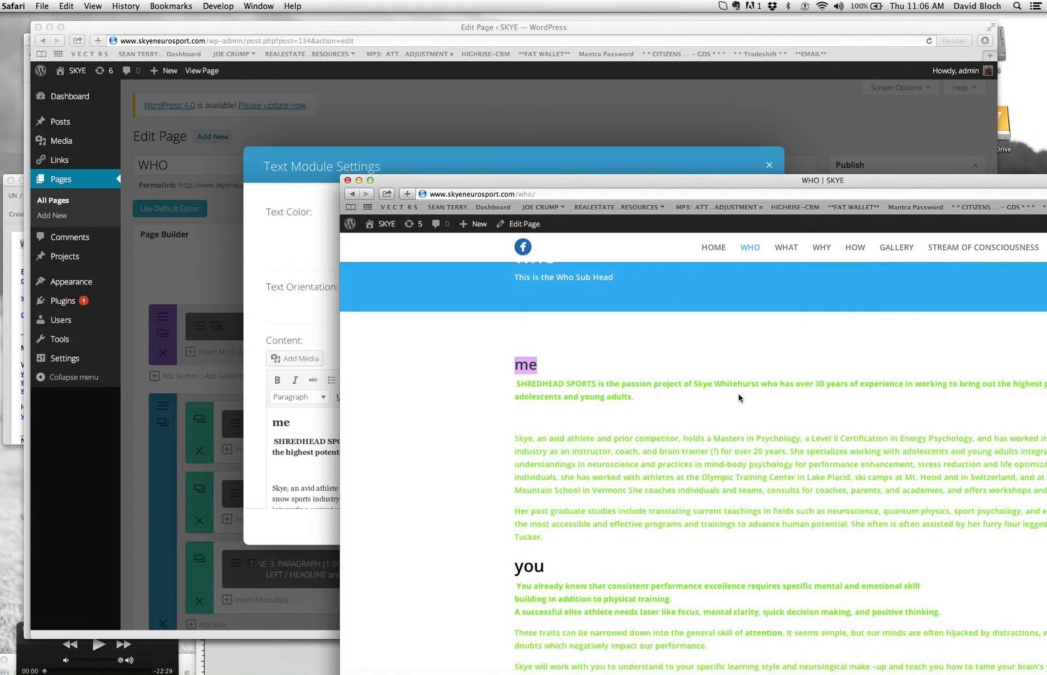
{"action": "scroll", "coordinate": [732, 390], "scroll_direction": "up", "scroll_amount": 2}
{"action": "scroll", "coordinate": [731, 389], "scroll_direction": "down", "scroll_amount": 1}
{"action": "scroll", "coordinate": [730, 389], "scroll_direction": "down", "scroll_amount": 1}
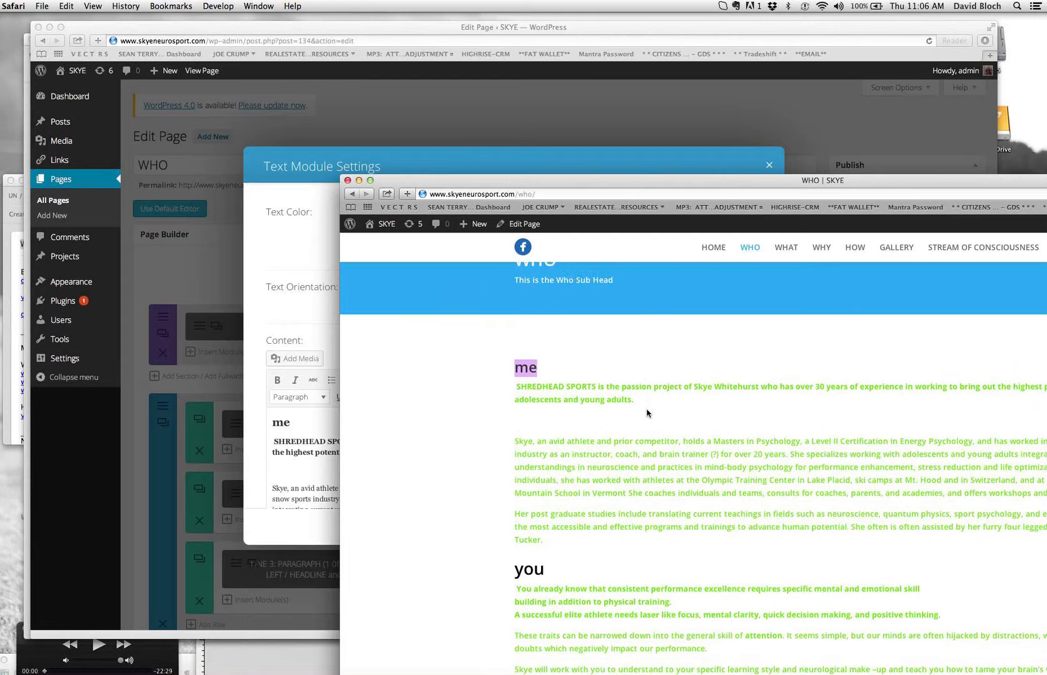
{"action": "left_click", "coordinate": [616, 414]}
{"action": "left_click_drag", "start_coordinate": [517, 378], "coordinate": [642, 500]}
{"action": "left_click", "coordinate": [641, 500]}
{"action": "left_click", "coordinate": [326, 329]}
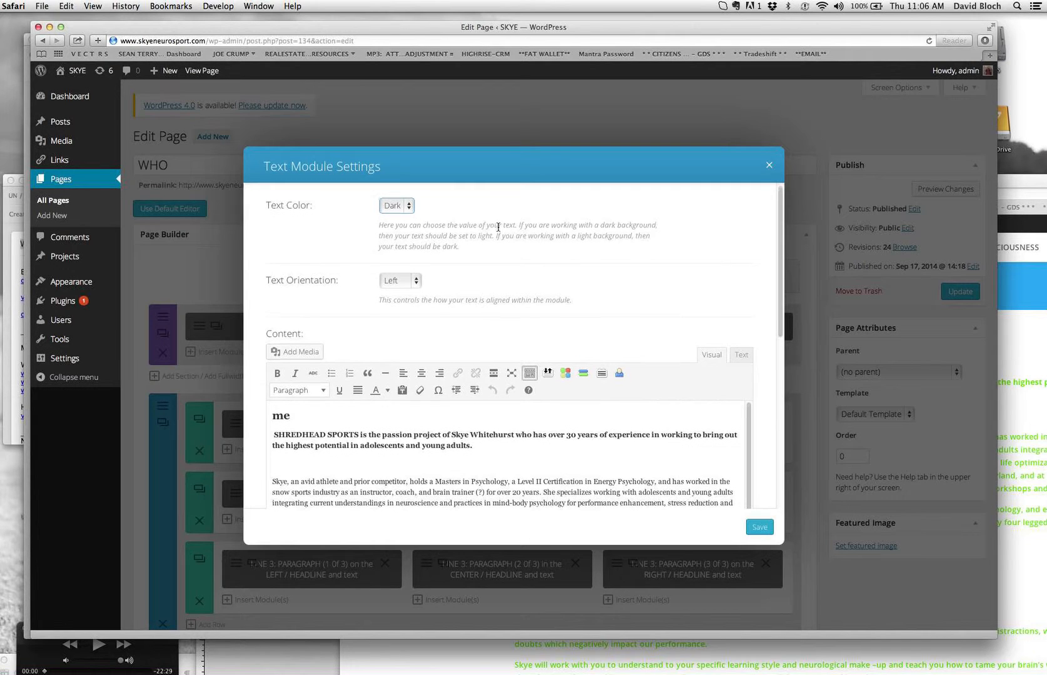
- Compare the LINE 1 module's text orientation setting with the paragraph alignment on the published page
{"action": "scroll", "coordinate": [498, 227], "scroll_direction": "down", "scroll_amount": 1}
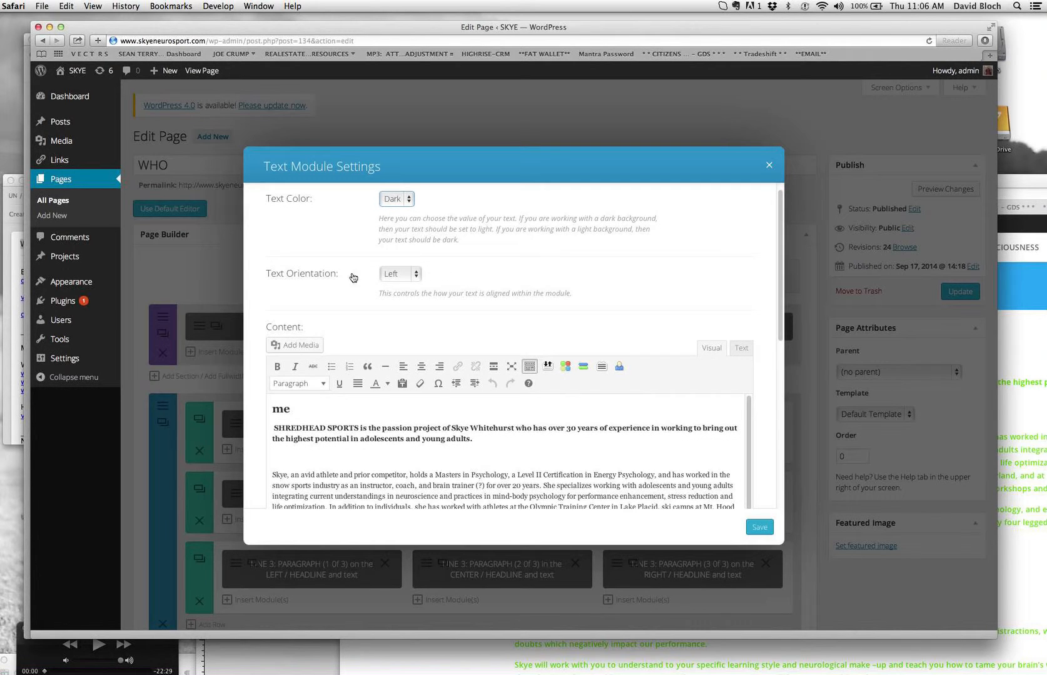
{"action": "left_click", "coordinate": [1023, 415]}
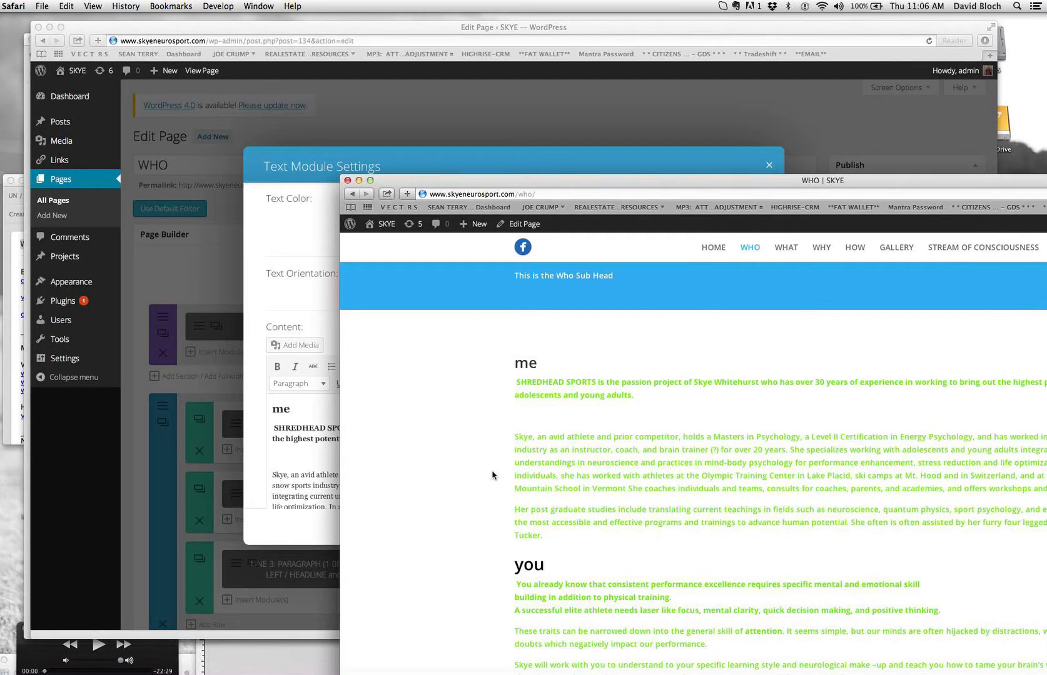
{"action": "left_click", "coordinate": [314, 306]}
- Review the LINE 1 module's full content and admin label, highlighting the text from "me" to the end
{"action": "scroll", "coordinate": [474, 359], "scroll_direction": "down", "scroll_amount": 10}
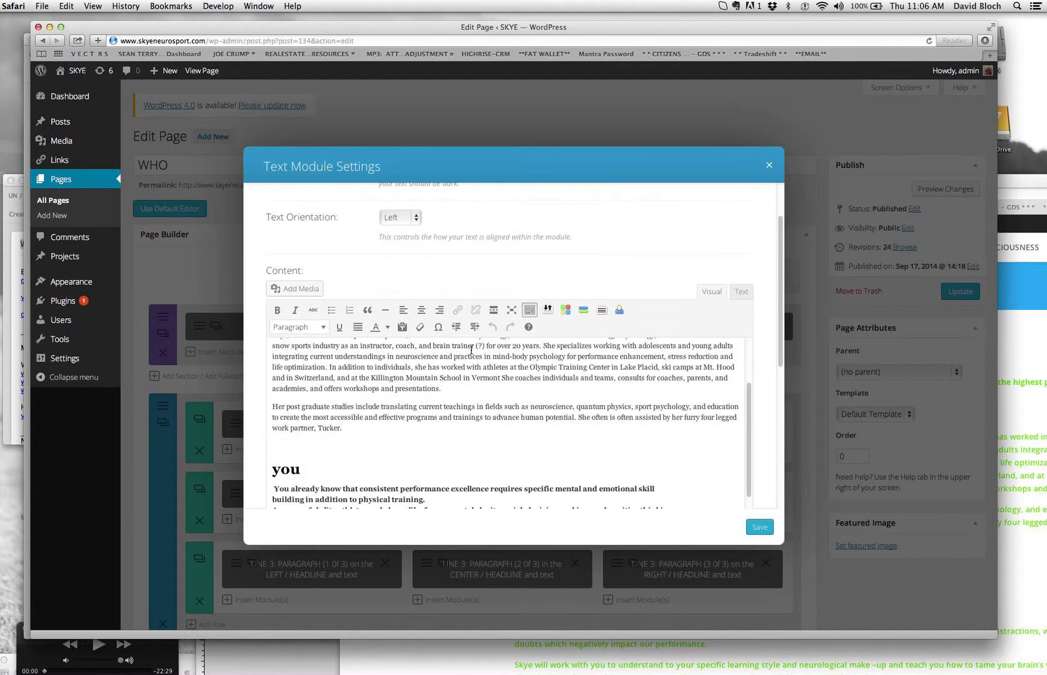
{"action": "scroll", "coordinate": [478, 382], "scroll_direction": "down", "scroll_amount": 8}
{"action": "scroll", "coordinate": [478, 382], "scroll_direction": "up", "scroll_amount": 20}
{"action": "left_click", "coordinate": [382, 440]}
{"action": "left_click_drag", "start_coordinate": [273, 425], "coordinate": [460, 501]}
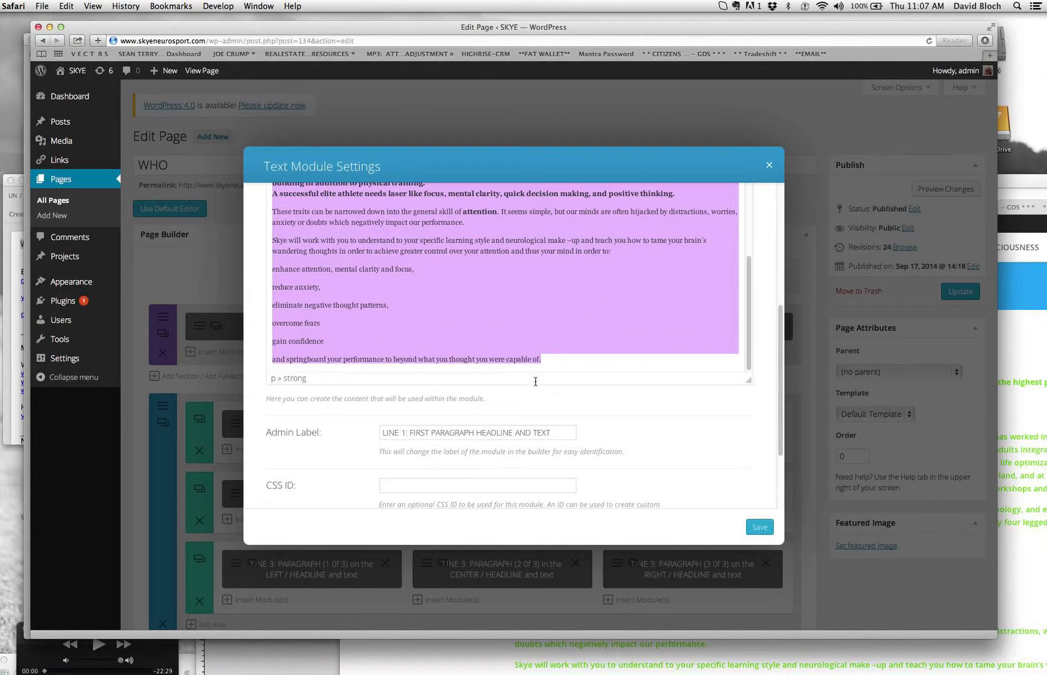
{"action": "scroll", "coordinate": [562, 366], "scroll_direction": "up", "scroll_amount": 10}
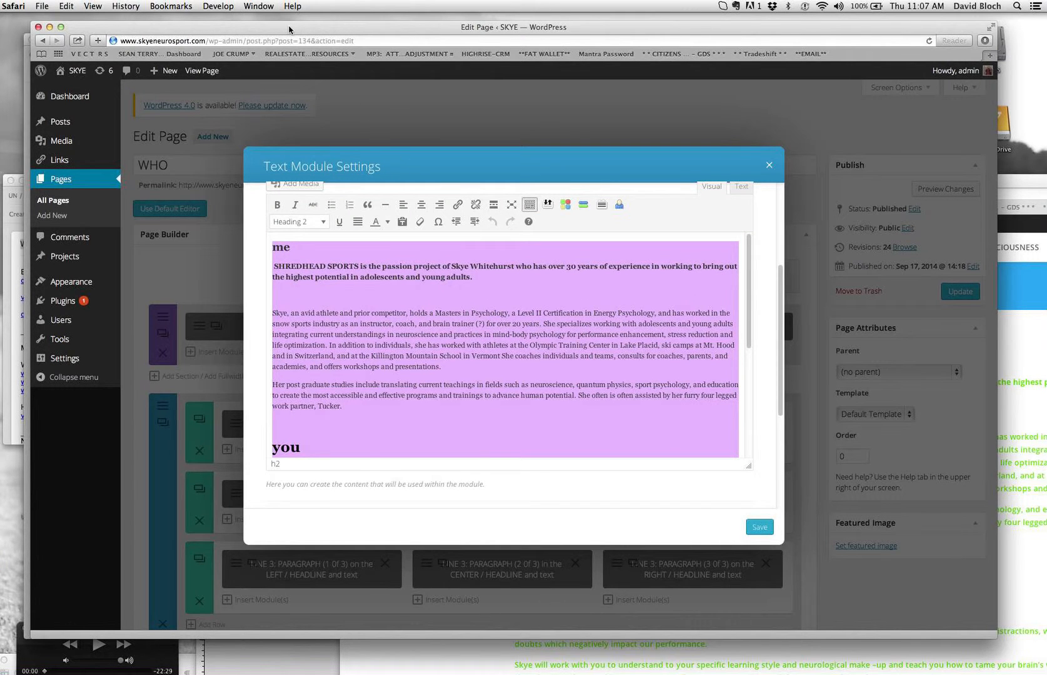
- Move the editing window to uncover the Evernote note, and replace the module's content with the placeholder "lhjasdfgsdlhfglfhgsdlhgdslhdsgflfdhg"
{"action": "left_click_drag", "start_coordinate": [288, 30], "coordinate": [296, 36]}
{"action": "left_click_drag", "start_coordinate": [156, 36], "coordinate": [370, 296]}
{"action": "left_click", "coordinate": [606, 542]}
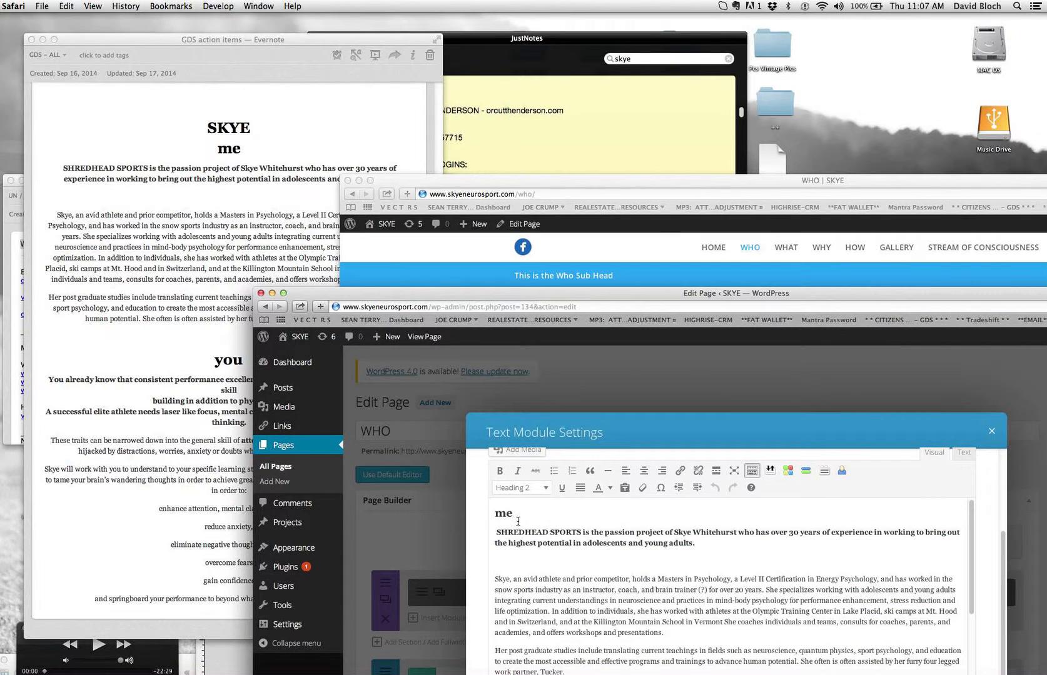
{"action": "left_click_drag", "start_coordinate": [495, 514], "coordinate": [605, 621]}
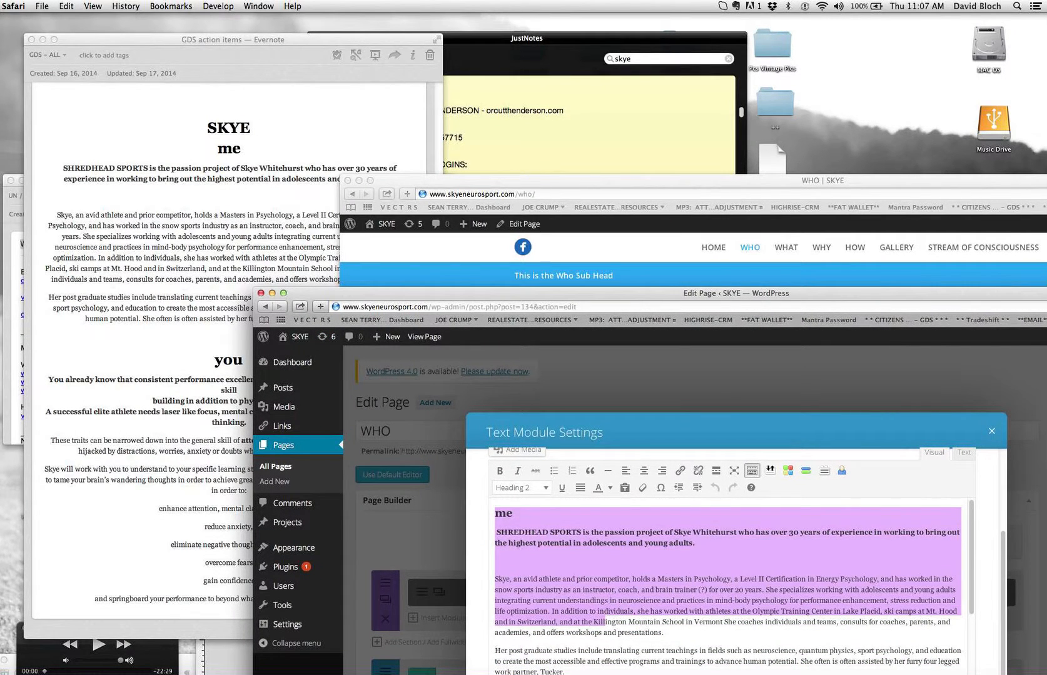
{"action": "key", "text": "BackSpace"}
{"action": "key", "text": "super+a"}
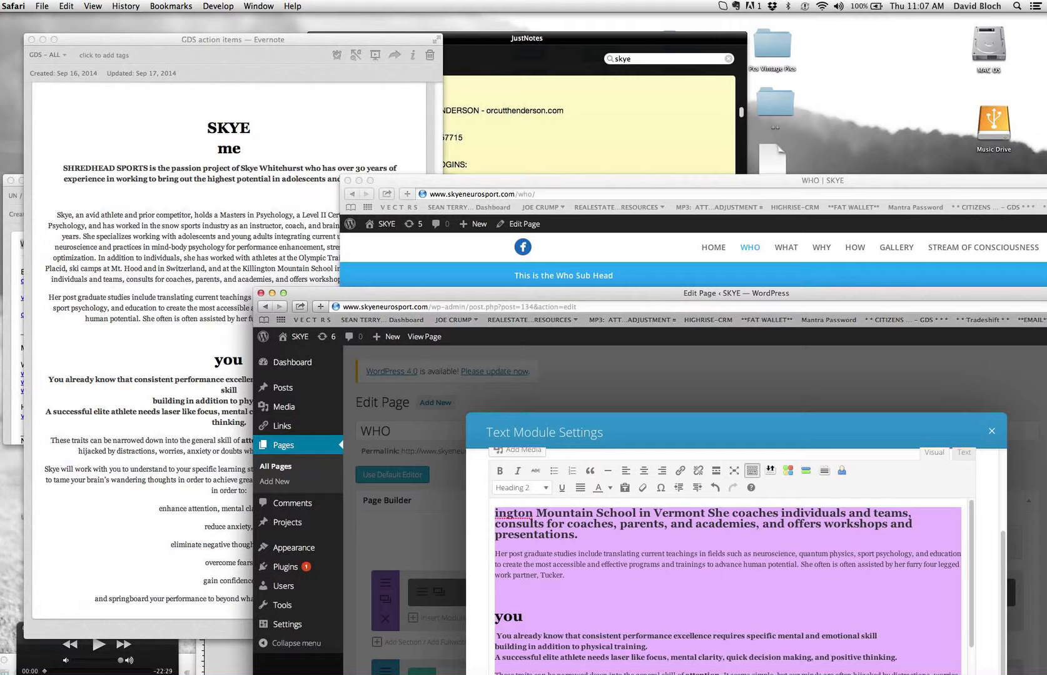
{"action": "type", "text": "lhjasdfgsdlhfglfhgsdlhgdslhdsgflfdhg"}
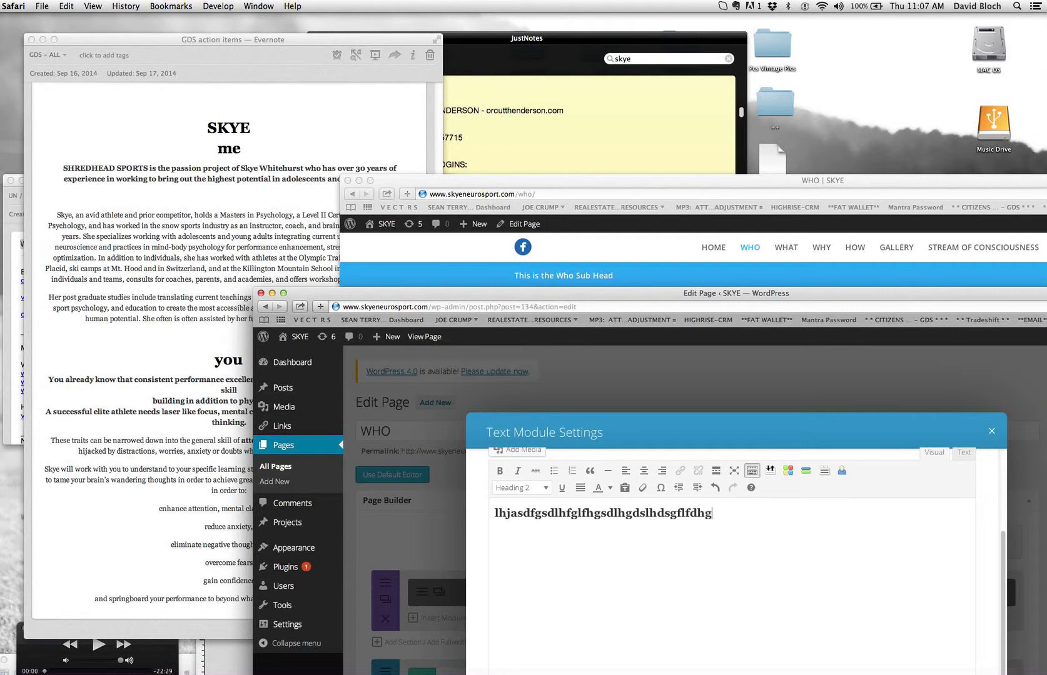
- Switch to the Evernote note and copy its text from the "me" heading through the last line
{"action": "left_click", "coordinate": [185, 369]}
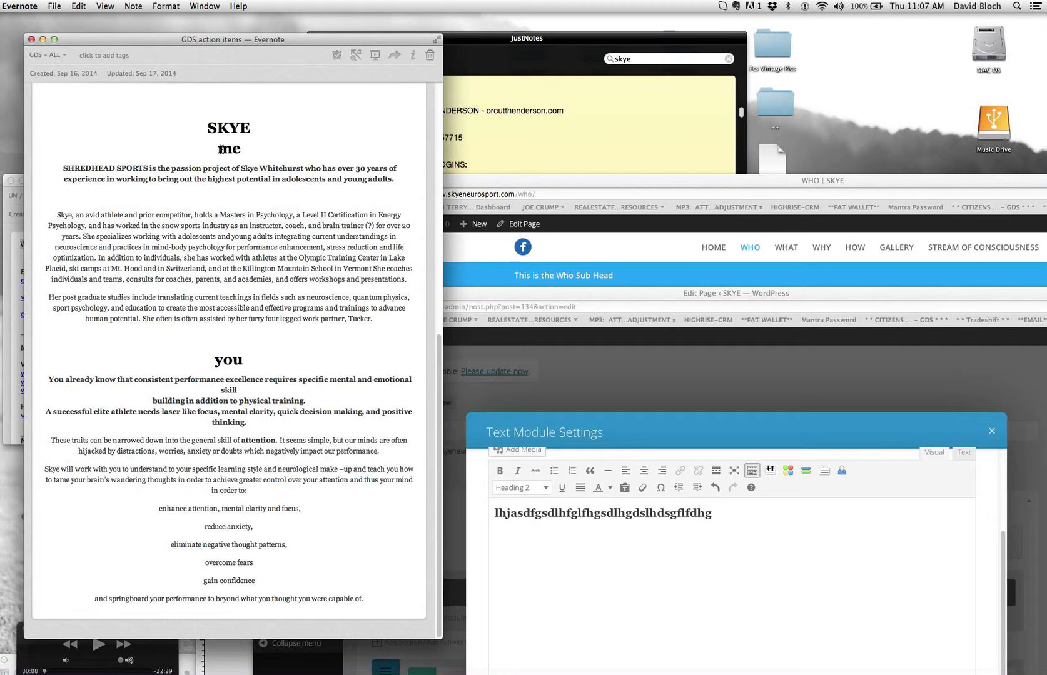
{"action": "left_click_drag", "start_coordinate": [217, 150], "coordinate": [342, 616]}
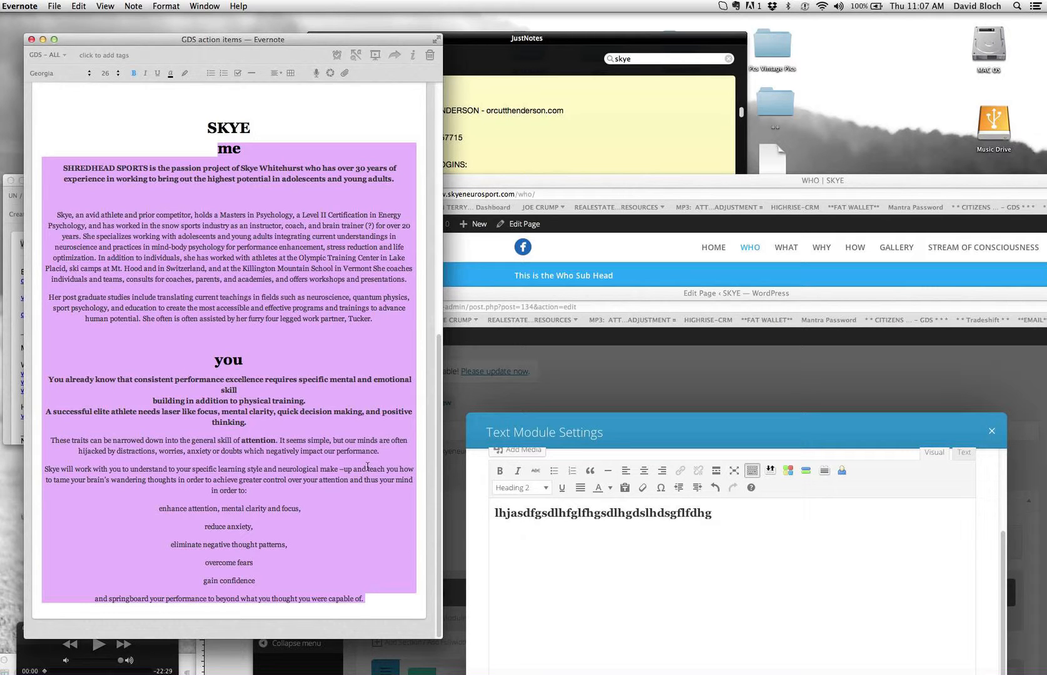
{"action": "key", "text": "super+c"}
- Return to the WordPress text module in Safari and replace the placeholder content with the copied note text
{"action": "left_click", "coordinate": [593, 539]}
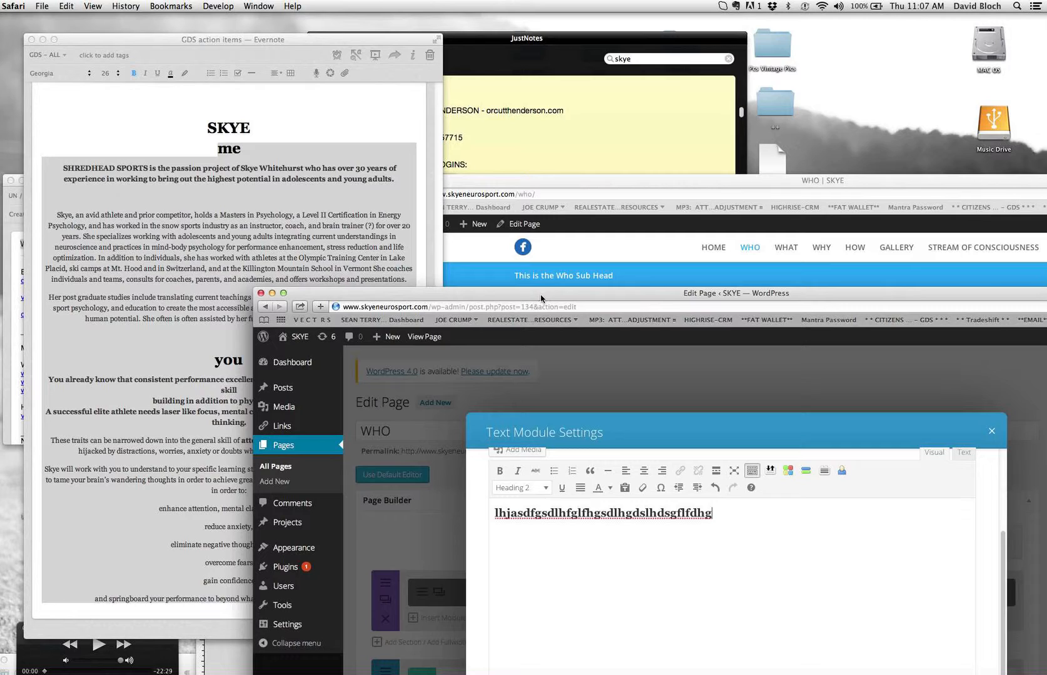
{"action": "left_click_drag", "start_coordinate": [541, 298], "coordinate": [369, 60]}
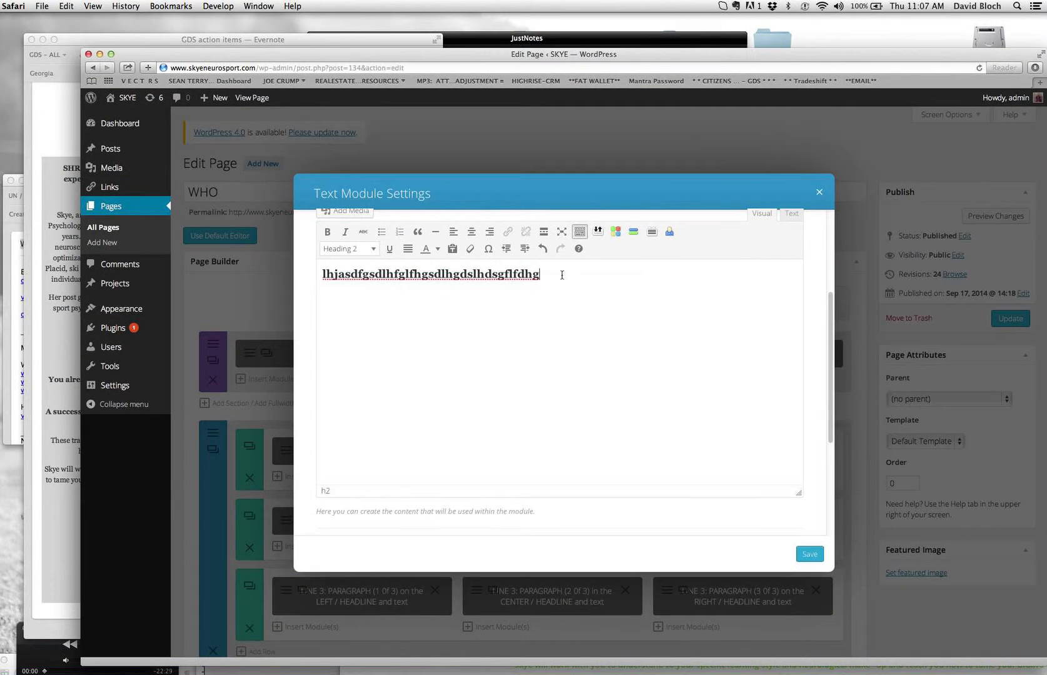
{"action": "scroll", "coordinate": [552, 277], "scroll_direction": "up", "scroll_amount": 1}
{"action": "left_click_drag", "start_coordinate": [550, 294], "coordinate": [308, 296]}
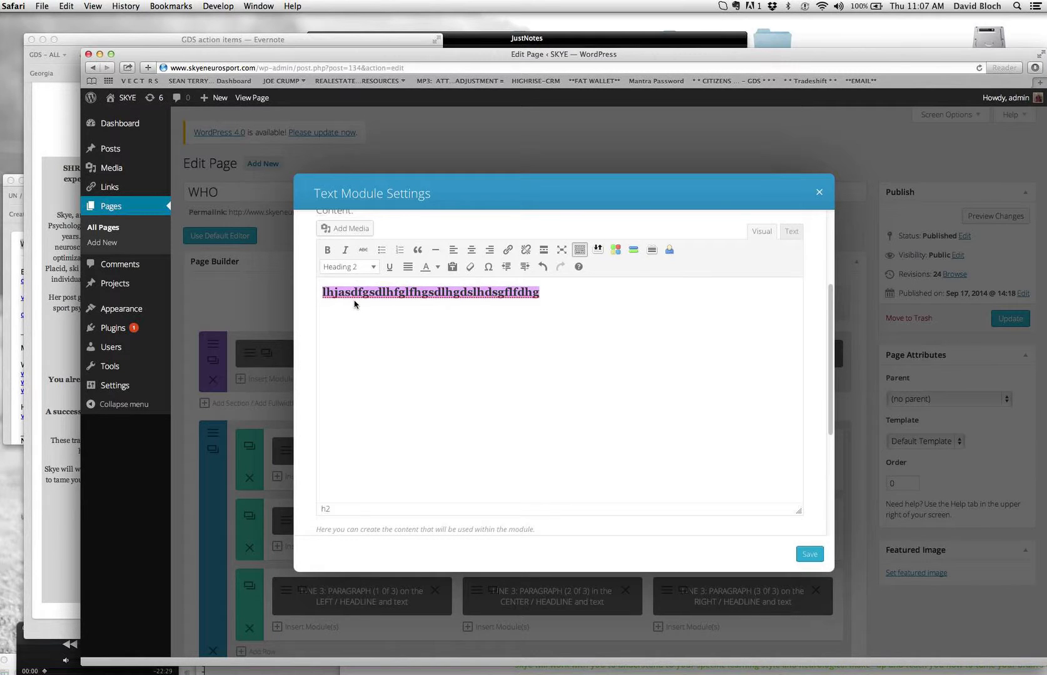
{"action": "key", "text": "super+v"}
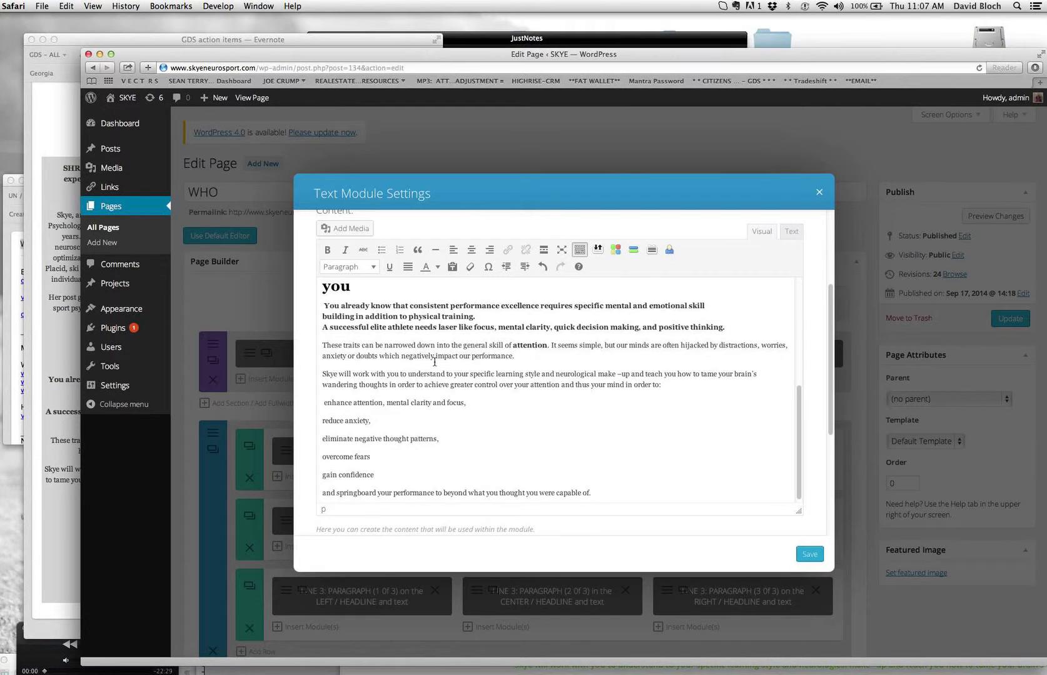
{"action": "scroll", "coordinate": [435, 362], "scroll_direction": "up", "scroll_amount": 10}
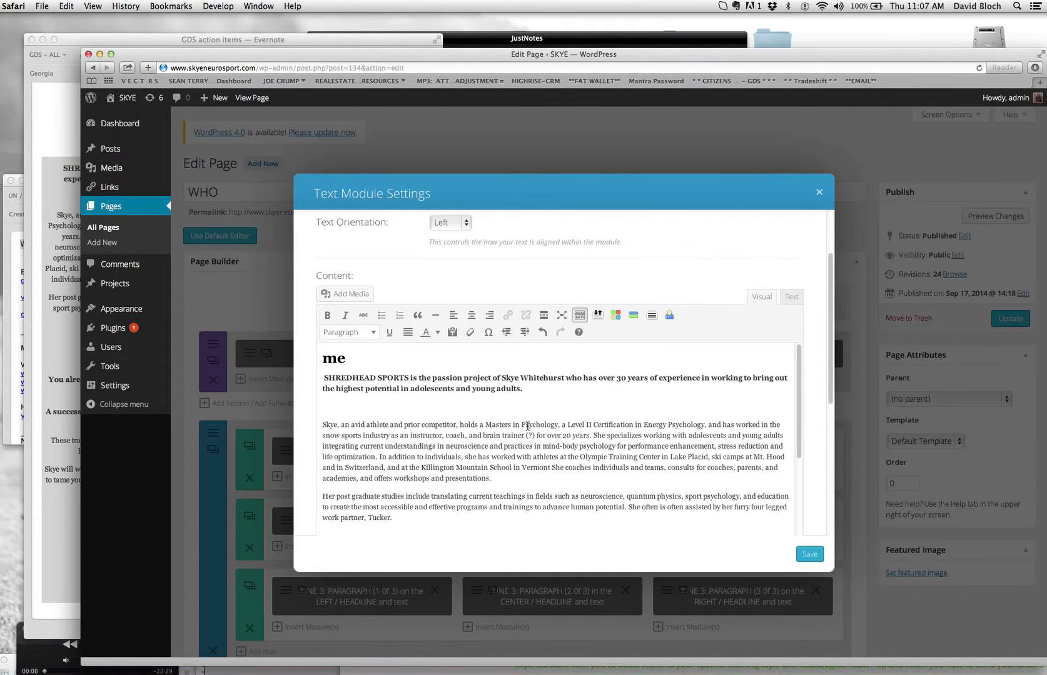
- Color the "me" heading in the module's content dark burnt orange
{"action": "left_click_drag", "start_coordinate": [517, 426], "coordinate": [469, 480]}
{"action": "left_click", "coordinate": [463, 468]}
{"action": "left_click_drag", "start_coordinate": [347, 361], "coordinate": [318, 361]}
{"action": "left_click", "coordinate": [438, 335]}
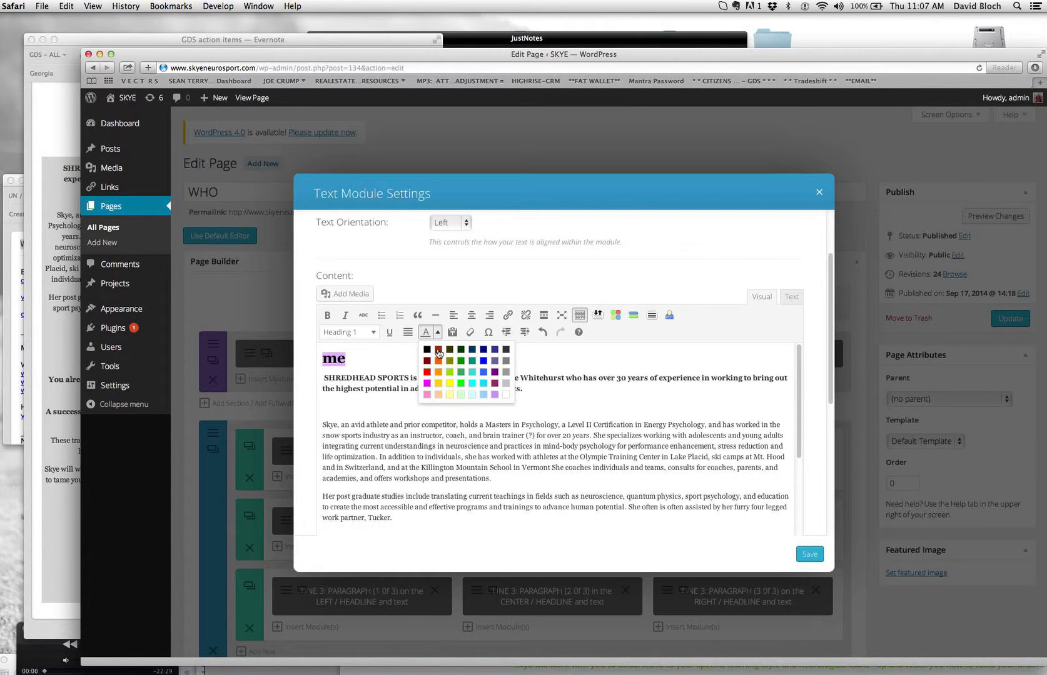
{"action": "left_click", "coordinate": [439, 350]}
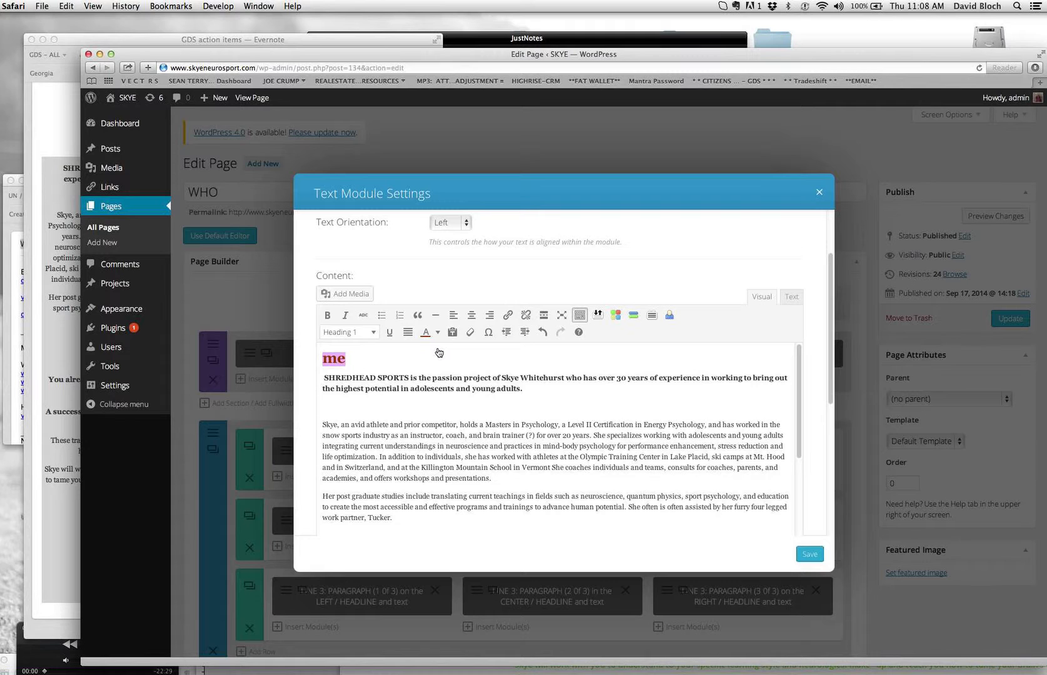
- Remove the bold from the opening SHREDHEAD SPORTS sentence under the "me" heading, and reapply it
{"action": "left_click", "coordinate": [334, 361]}
{"action": "left_click_drag", "start_coordinate": [518, 388], "coordinate": [303, 378]}
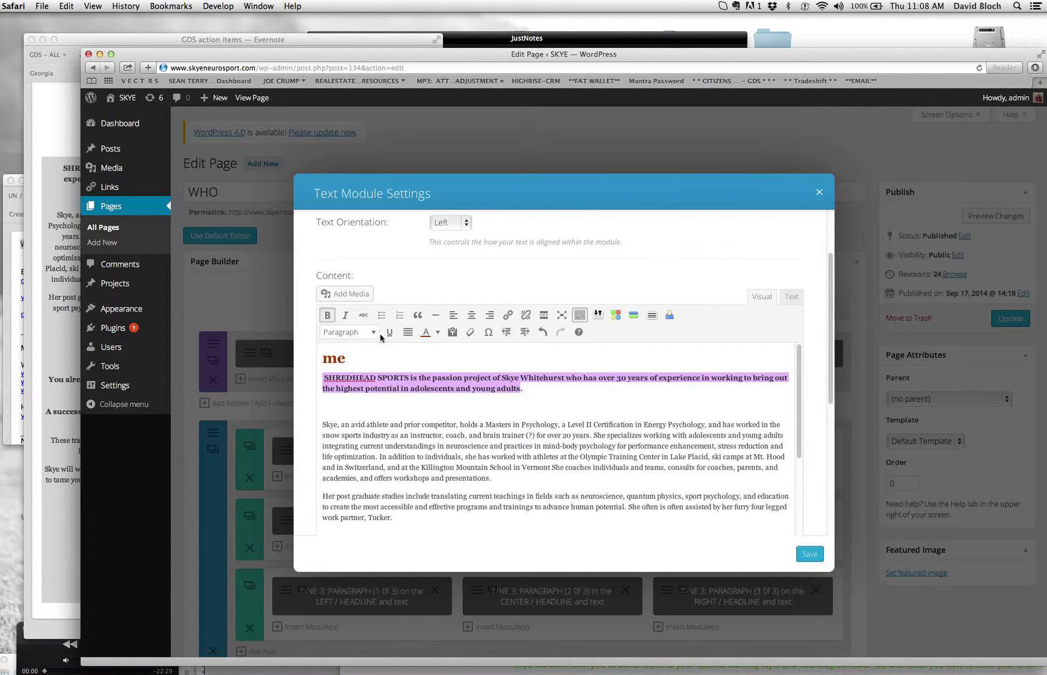
{"action": "left_click", "coordinate": [326, 315]}
{"action": "left_click", "coordinate": [412, 406]}
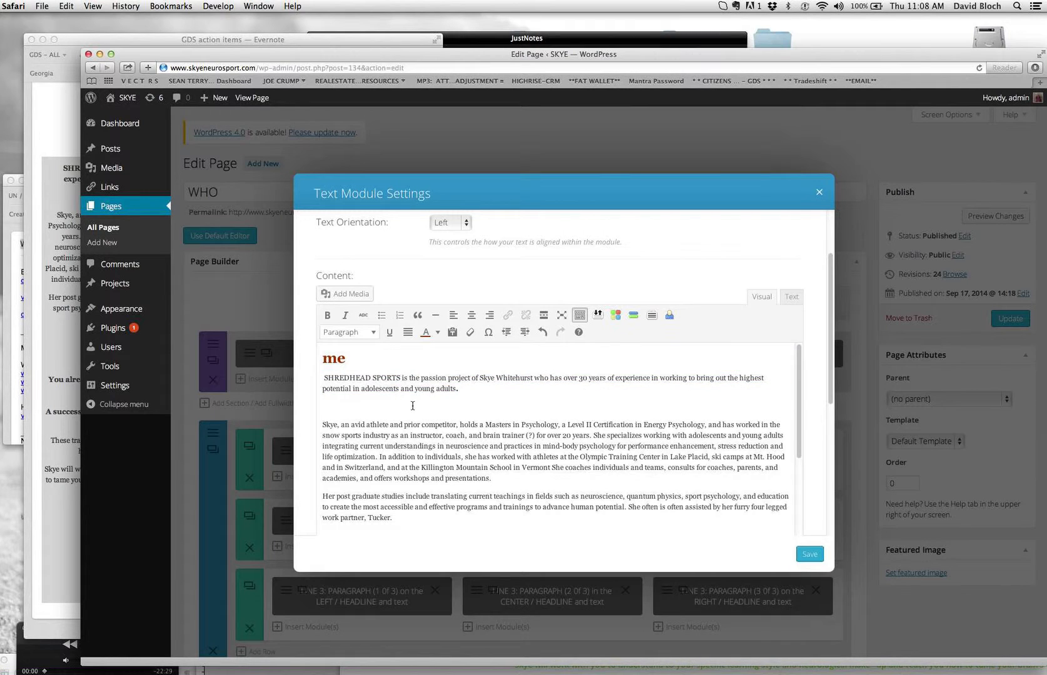
{"action": "left_click_drag", "start_coordinate": [456, 389], "coordinate": [322, 378]}
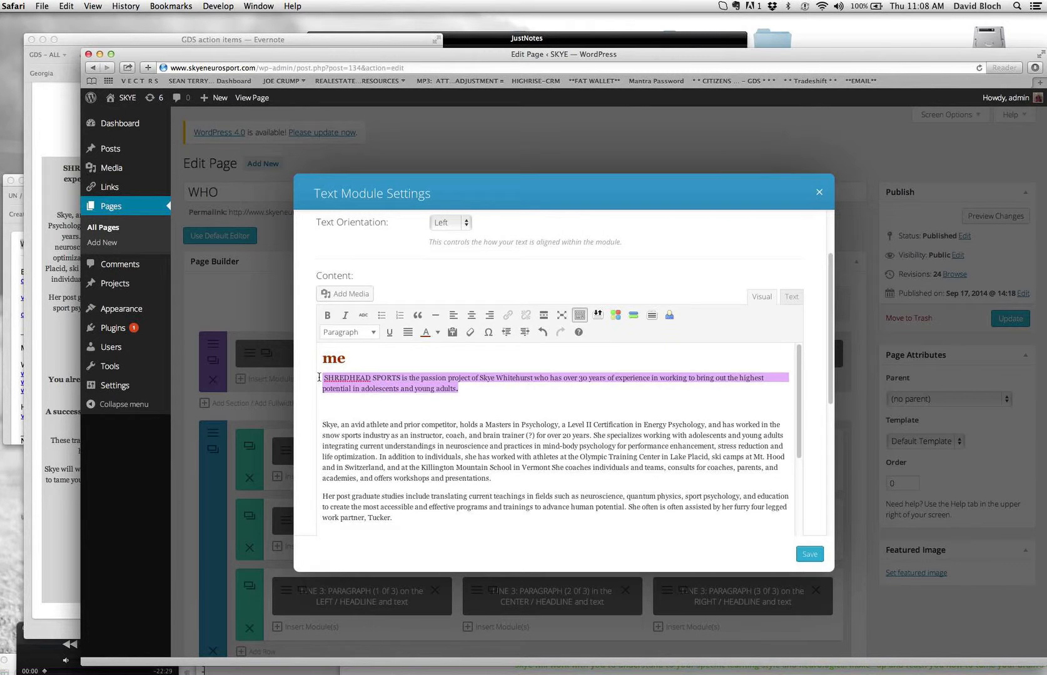
{"action": "left_click", "coordinate": [327, 315]}
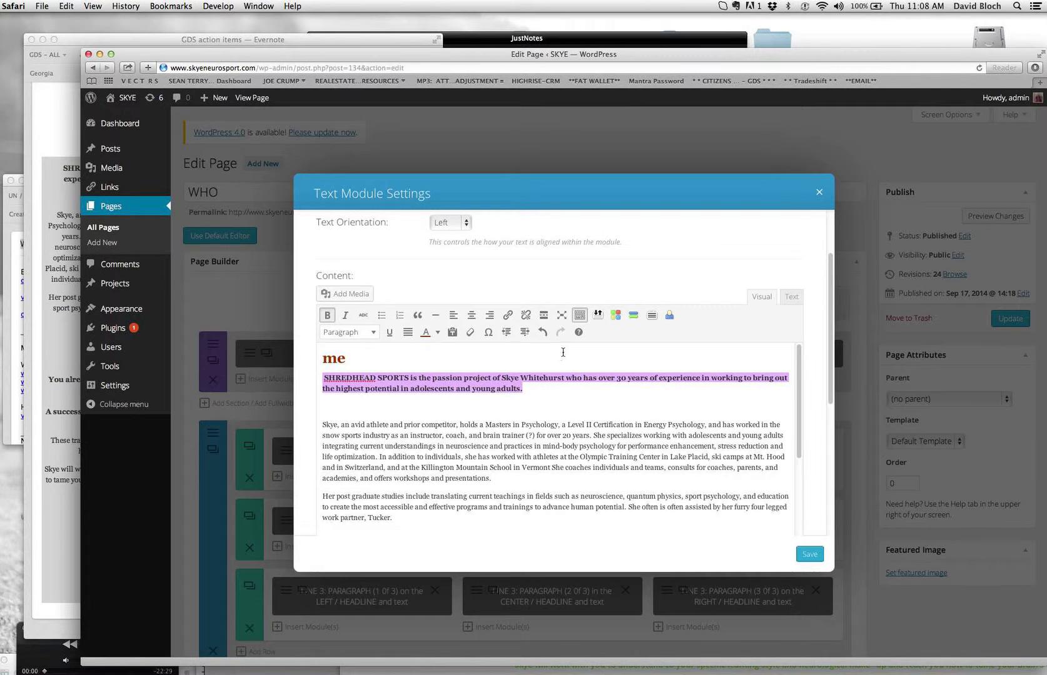
{"action": "left_click", "coordinate": [556, 394]}
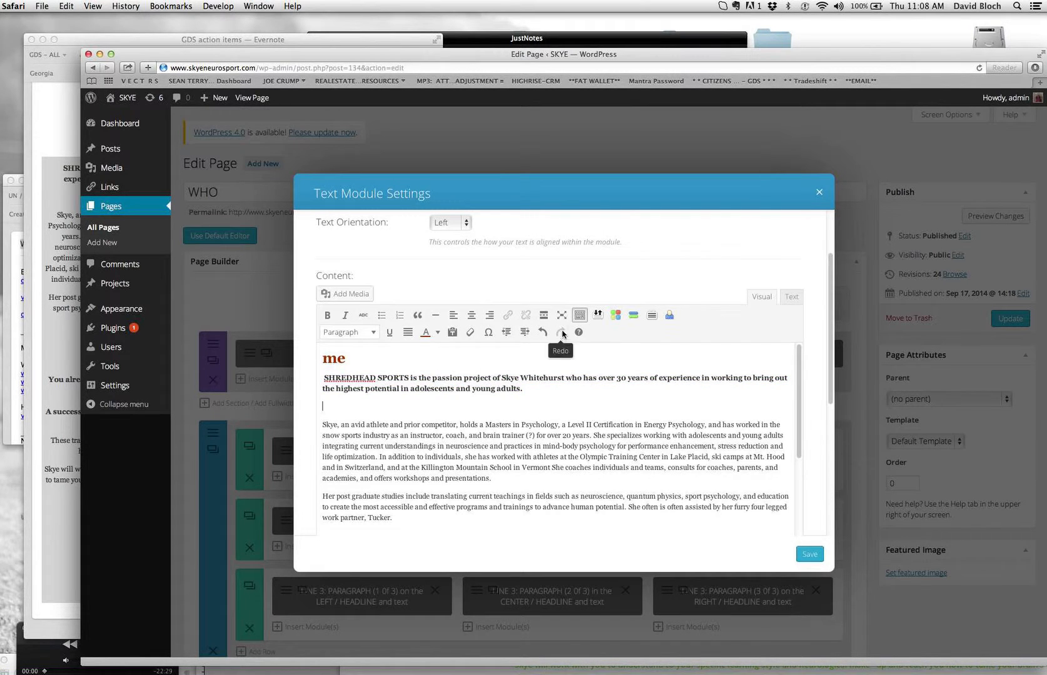
- Hide the content editor's extra row of formatting controls and show it again
{"action": "left_click", "coordinate": [579, 315]}
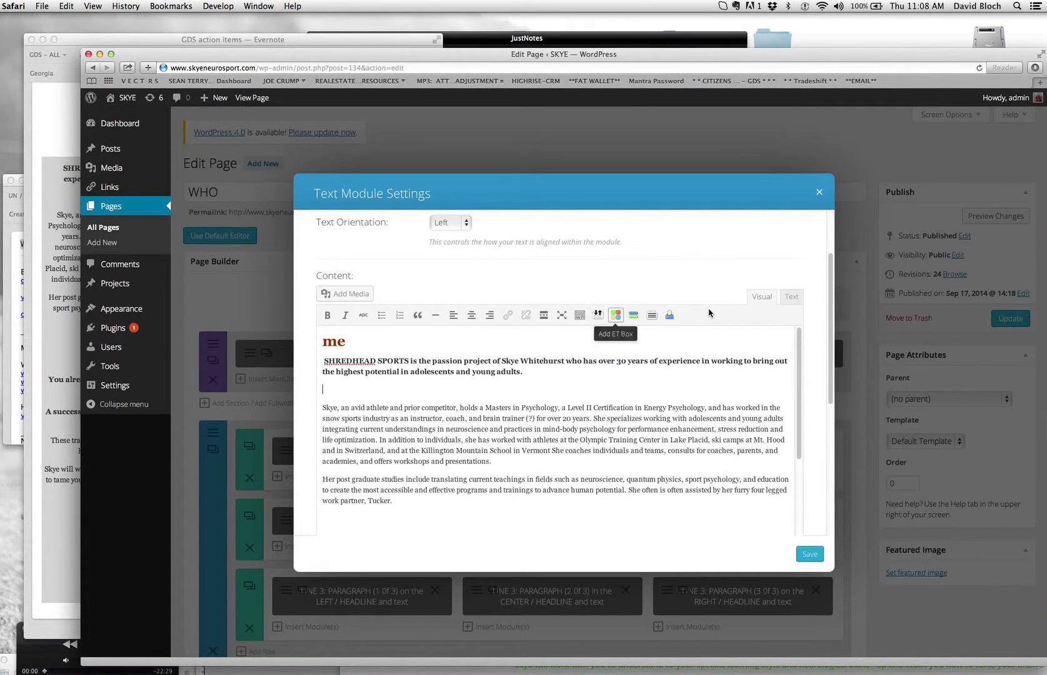
{"action": "left_click", "coordinate": [580, 317]}
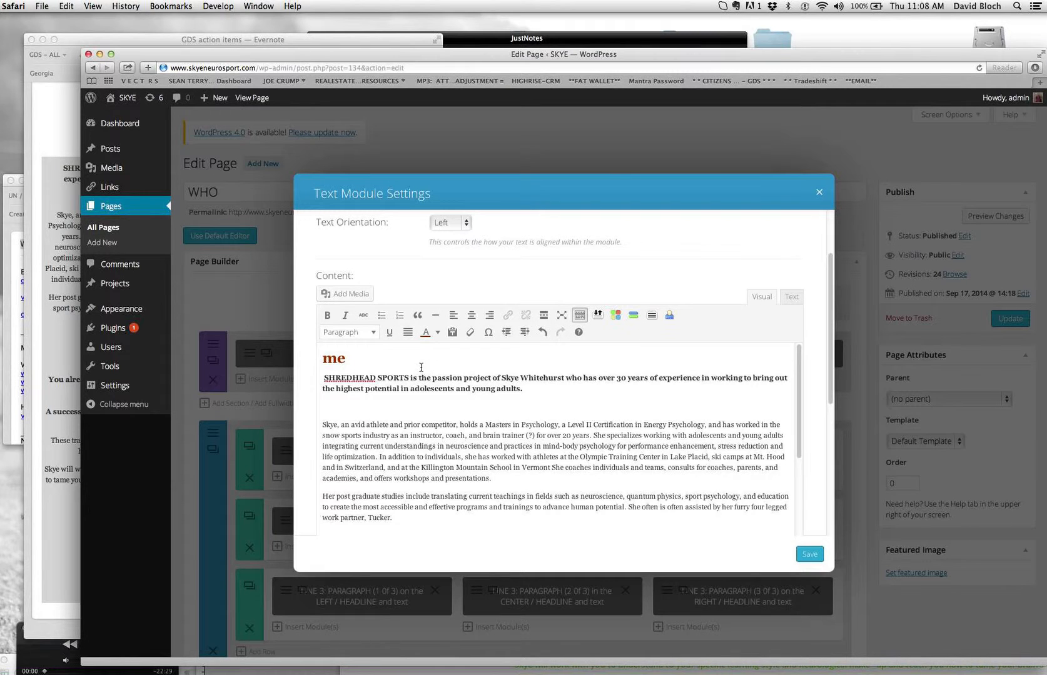
- Try the Heading 2 and Heading 5 styles on the "me" heading, and restore it to Heading 1
{"action": "left_click_drag", "start_coordinate": [533, 401], "coordinate": [321, 360]}
{"action": "key", "text": "Left"}
{"action": "left_click", "coordinate": [373, 333]}
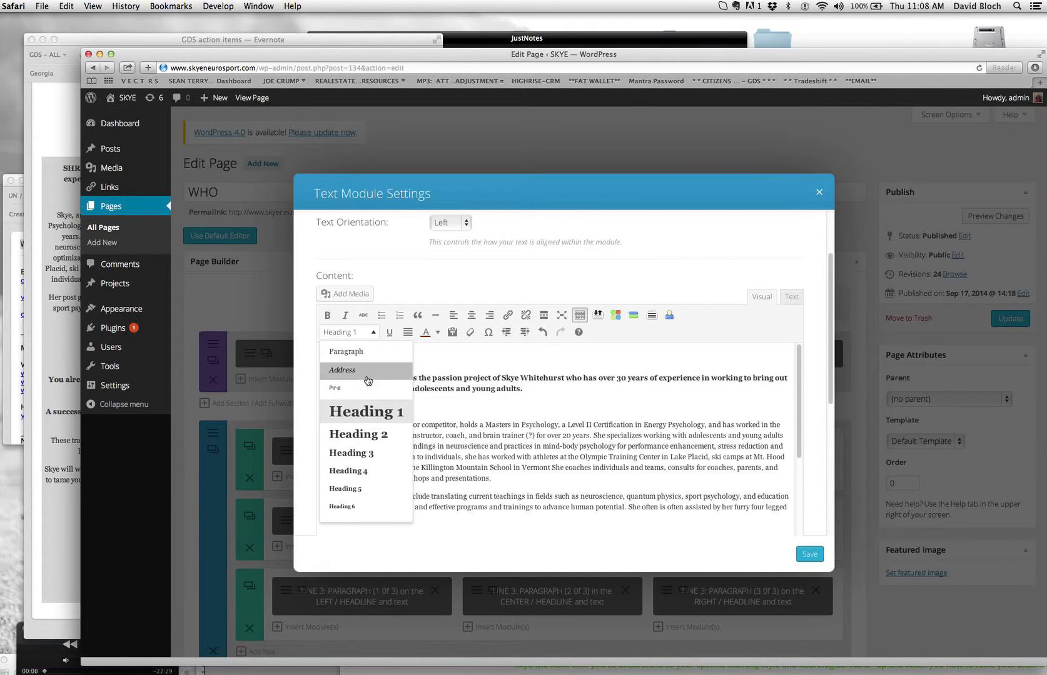
{"action": "left_click", "coordinate": [369, 435]}
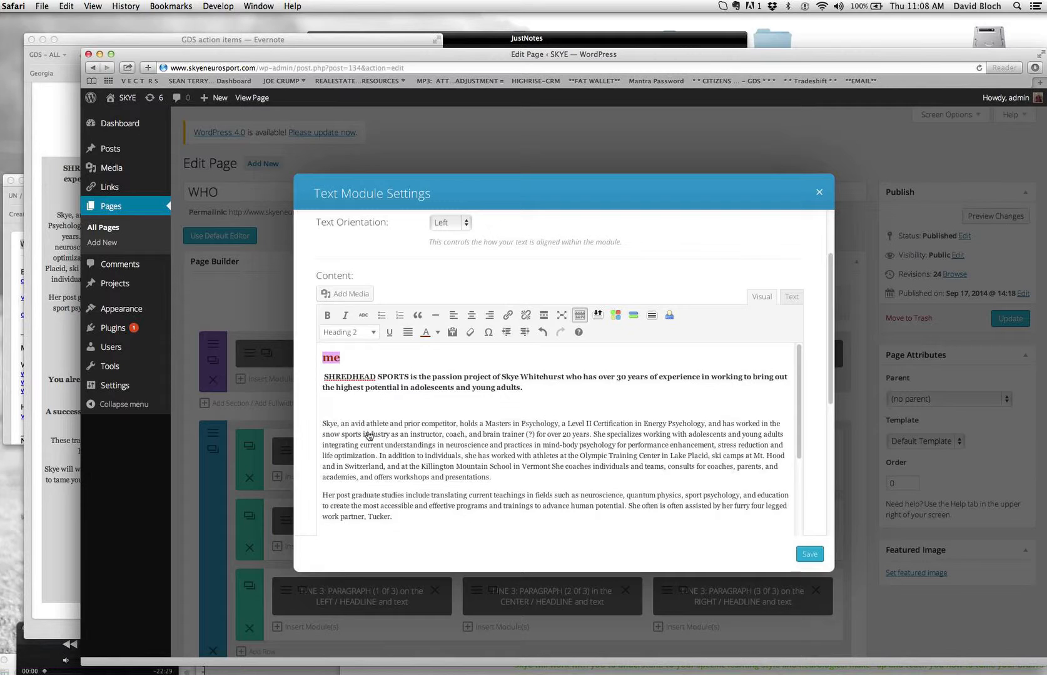
{"action": "left_click", "coordinate": [374, 333]}
{"action": "left_click", "coordinate": [369, 485]}
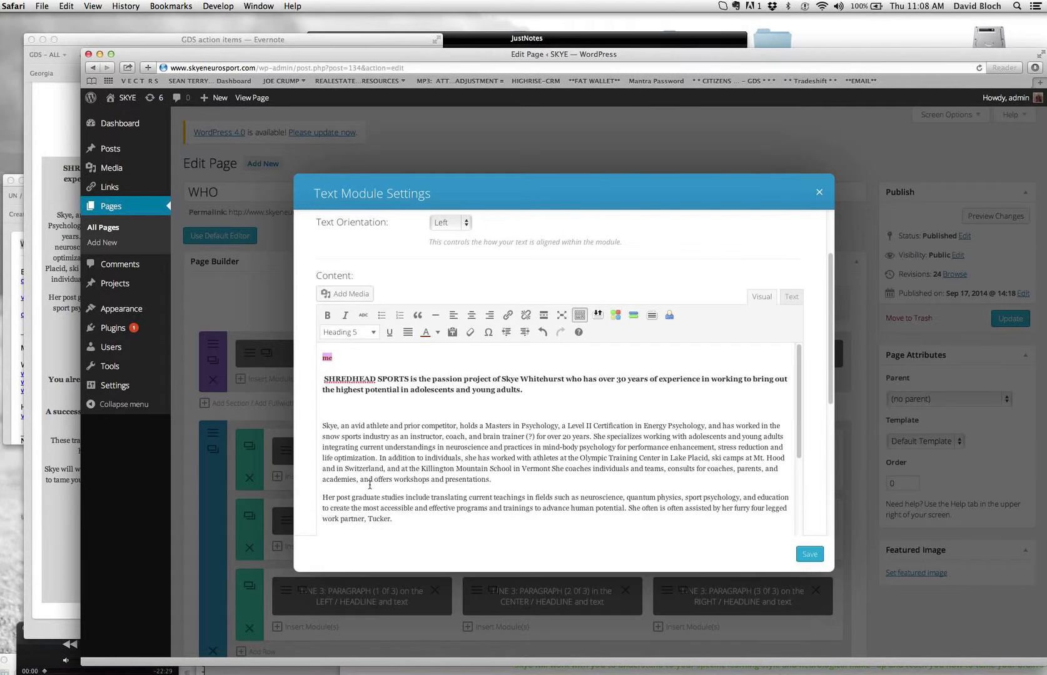
{"action": "left_click", "coordinate": [375, 333]}
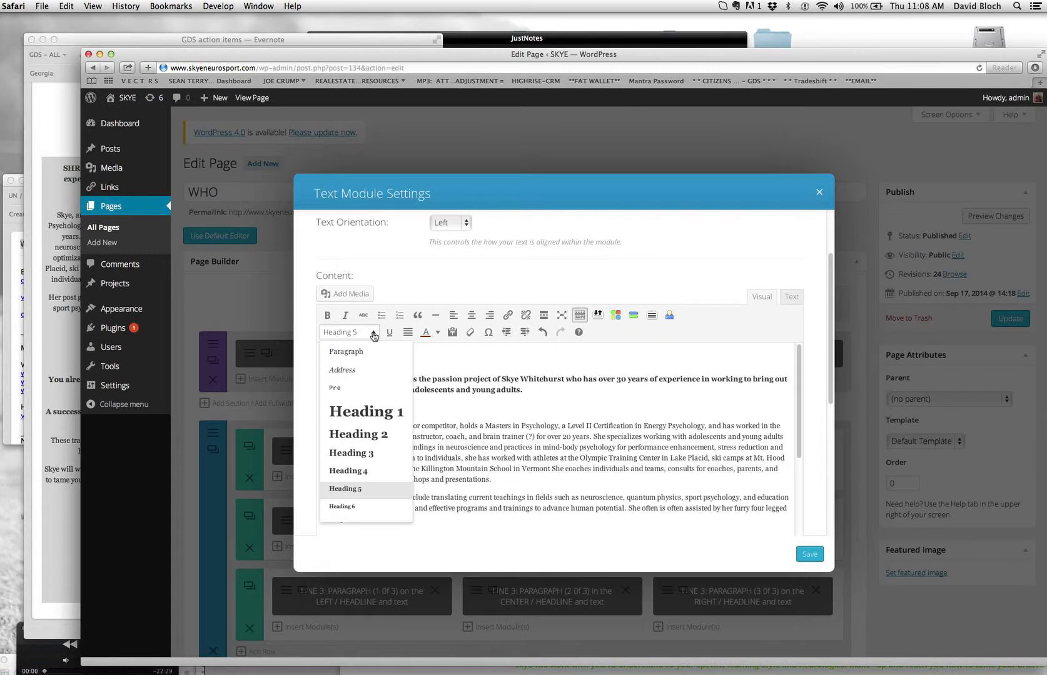
{"action": "left_click", "coordinate": [382, 412]}
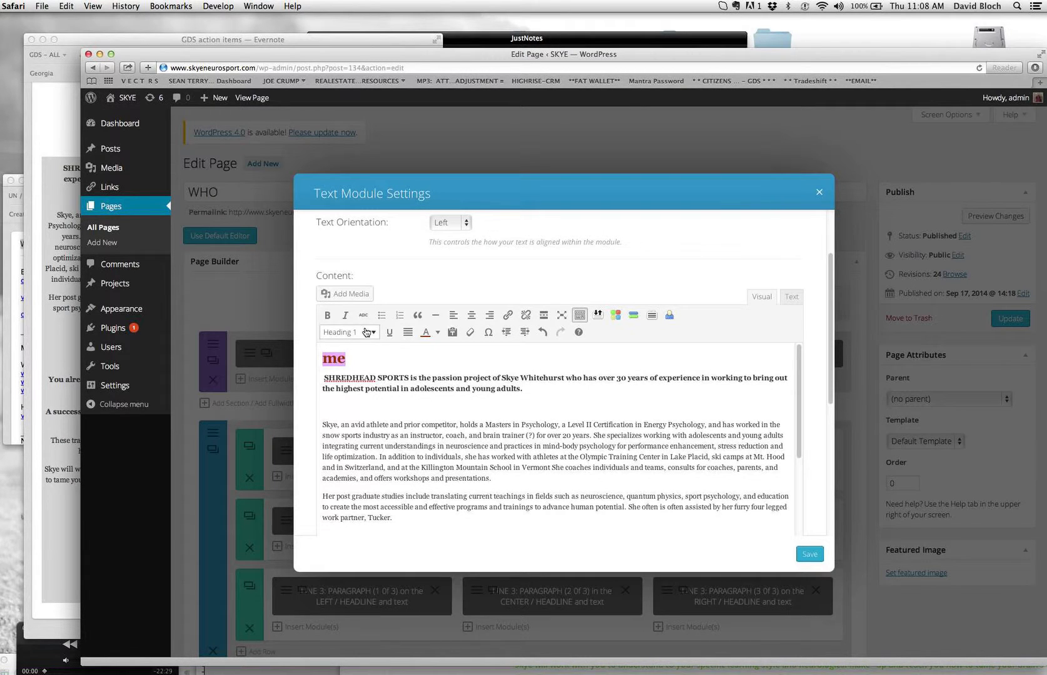
- Apply the Paragraph format to the opening SHREDHEAD SPORTS sentence and remove its bold
{"action": "left_click_drag", "start_coordinate": [359, 359], "coordinate": [315, 358]}
{"action": "left_click_drag", "start_coordinate": [540, 397], "coordinate": [303, 378]}
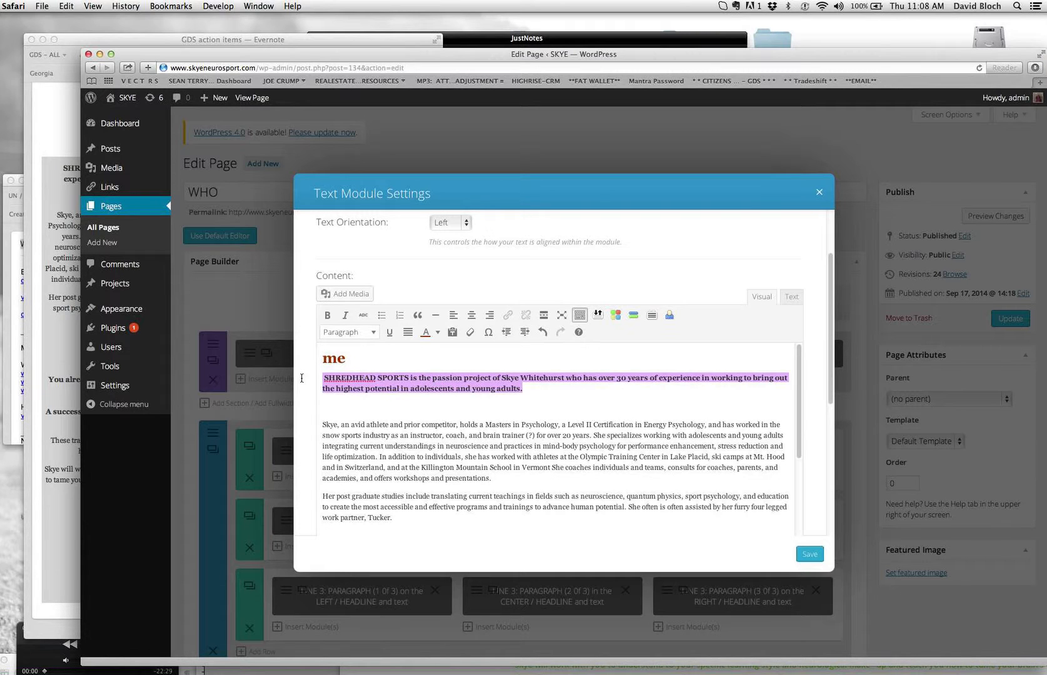
{"action": "left_click", "coordinate": [373, 336]}
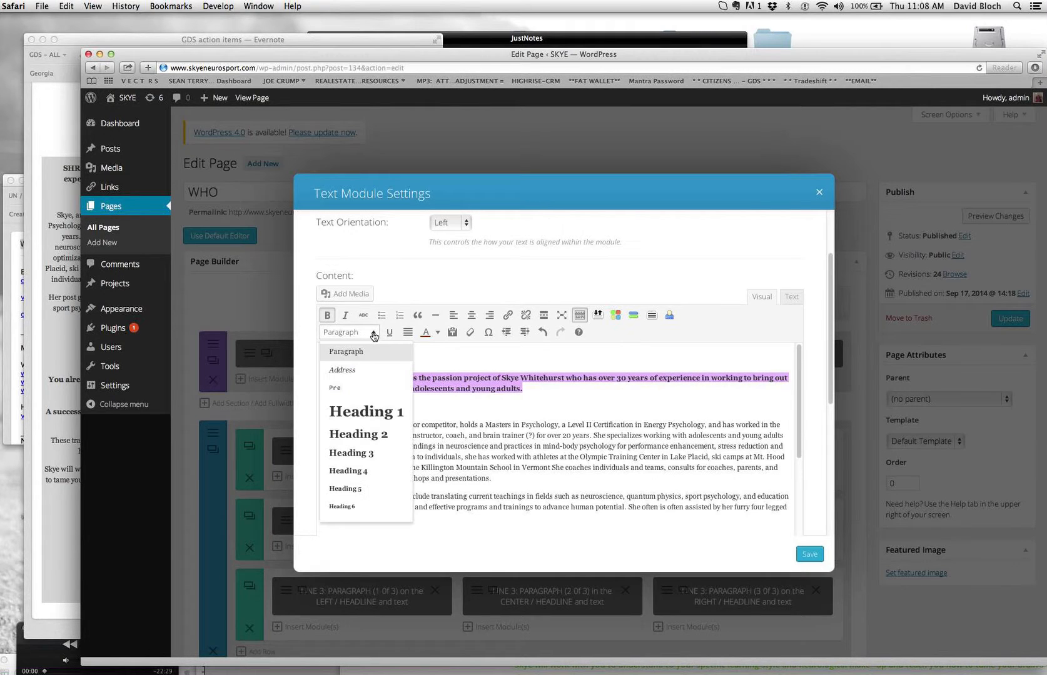
{"action": "left_click", "coordinate": [371, 361]}
{"action": "left_click_drag", "start_coordinate": [528, 391], "coordinate": [301, 377]}
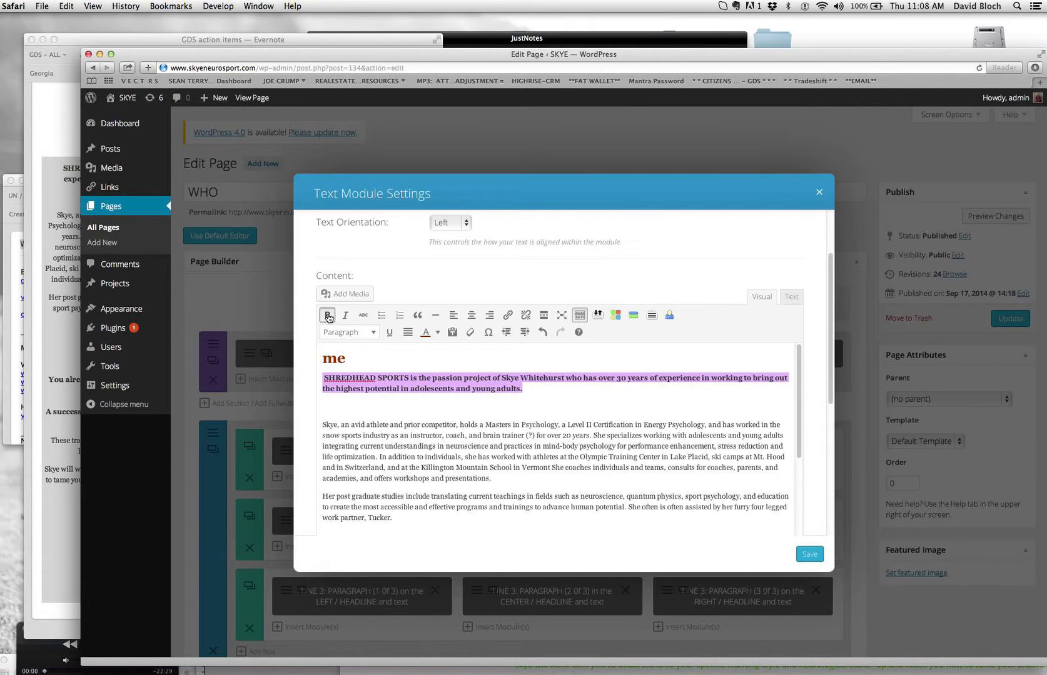
{"action": "left_click", "coordinate": [327, 315]}
{"action": "left_click", "coordinate": [495, 468]}
- Delete the leading space before SHREDHEAD SPORTS in the opening sentence
{"action": "left_click_drag", "start_coordinate": [468, 392], "coordinate": [322, 380]}
{"action": "left_click", "coordinate": [330, 378]}
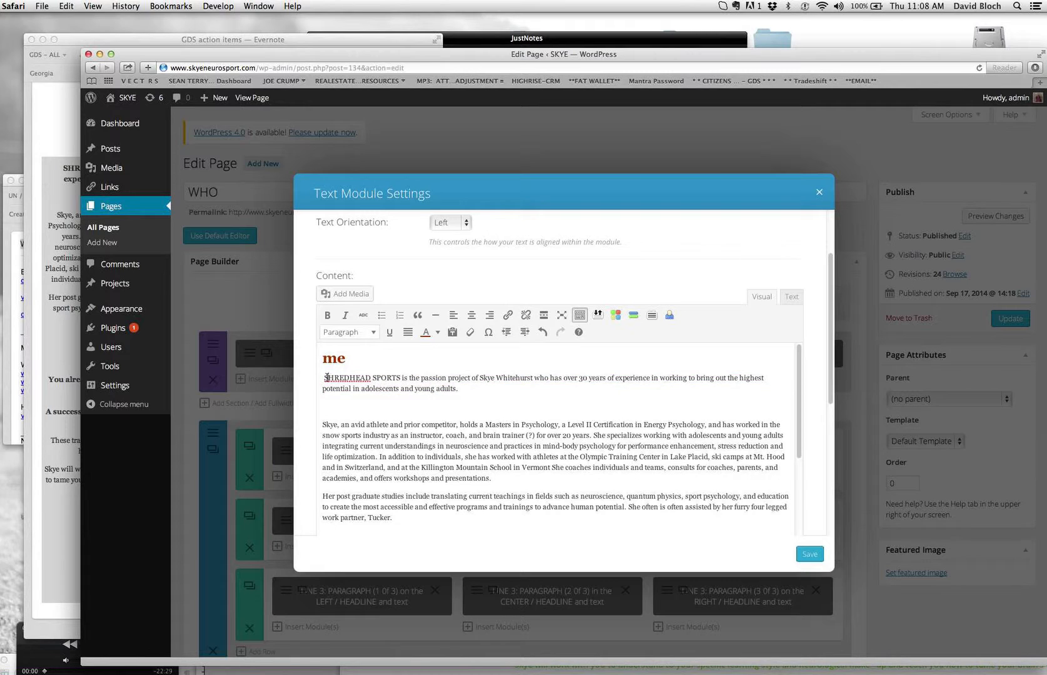
{"action": "key", "text": "BackSpace"}
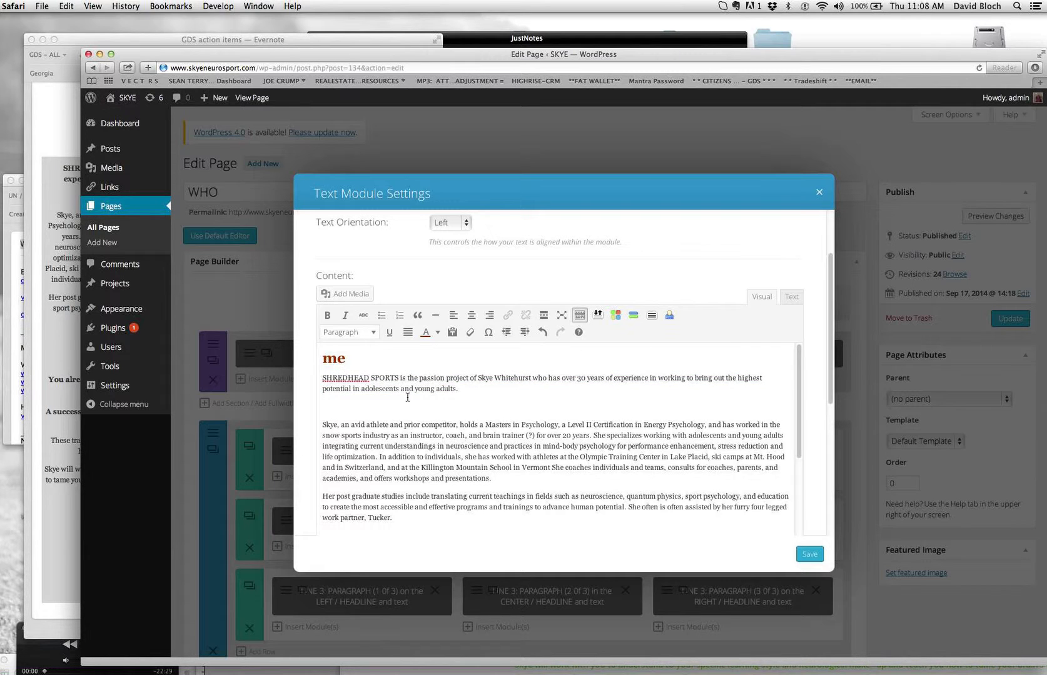
- Make the whole opening SHREDHEAD SPORTS sentence bold and italic
{"action": "left_click_drag", "start_coordinate": [464, 386], "coordinate": [318, 378]}
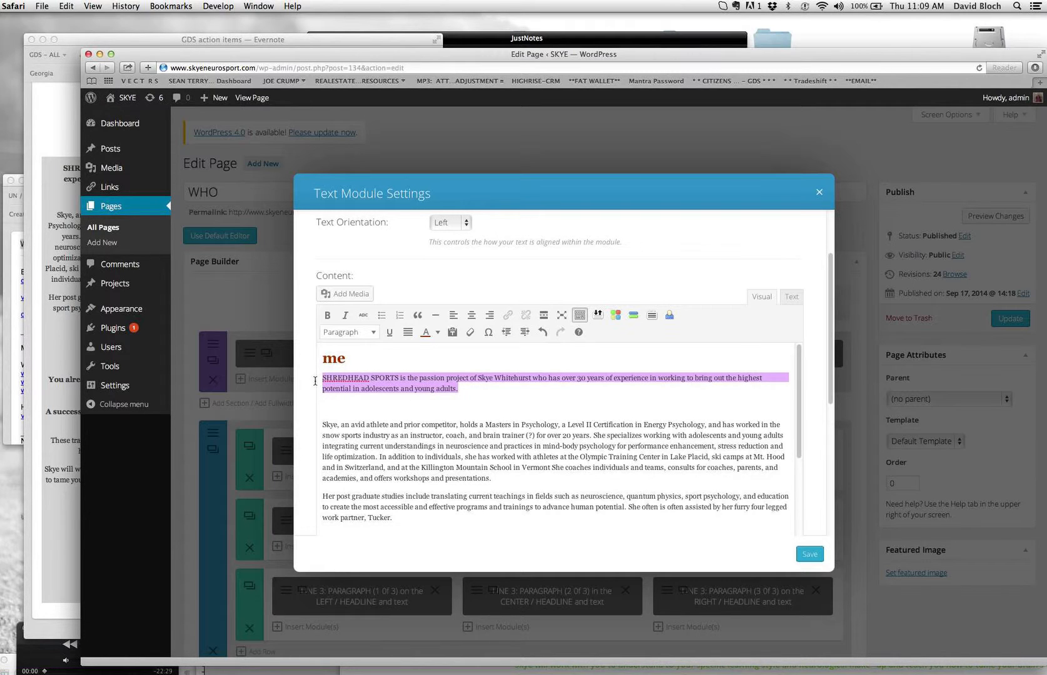
{"action": "left_click", "coordinate": [331, 316]}
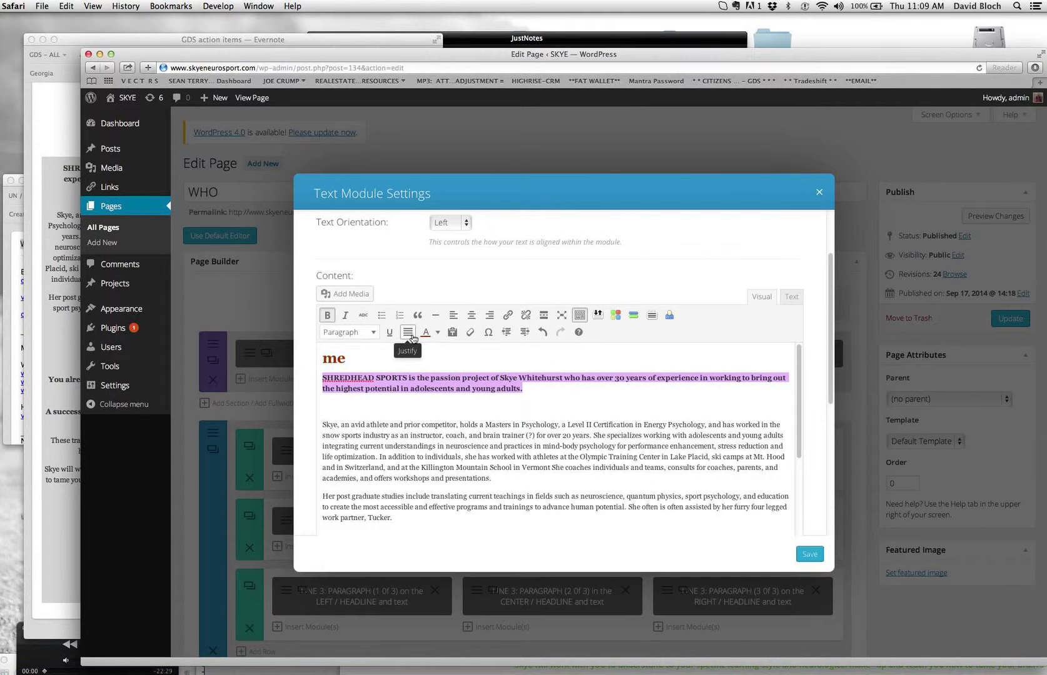
{"action": "left_click", "coordinate": [344, 315]}
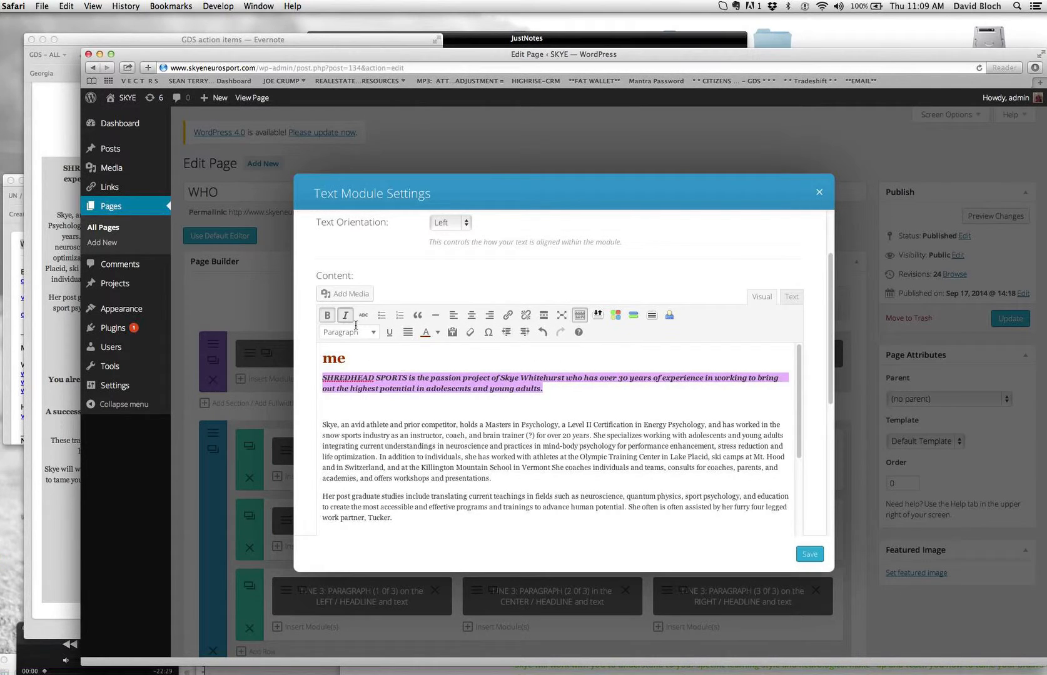
{"action": "left_click", "coordinate": [496, 383]}
- Remove the blank line between the SHREDHEAD SPORTS sentence and the biography paragraph below it
{"action": "scroll", "coordinate": [448, 404], "scroll_direction": "down", "scroll_amount": 1}
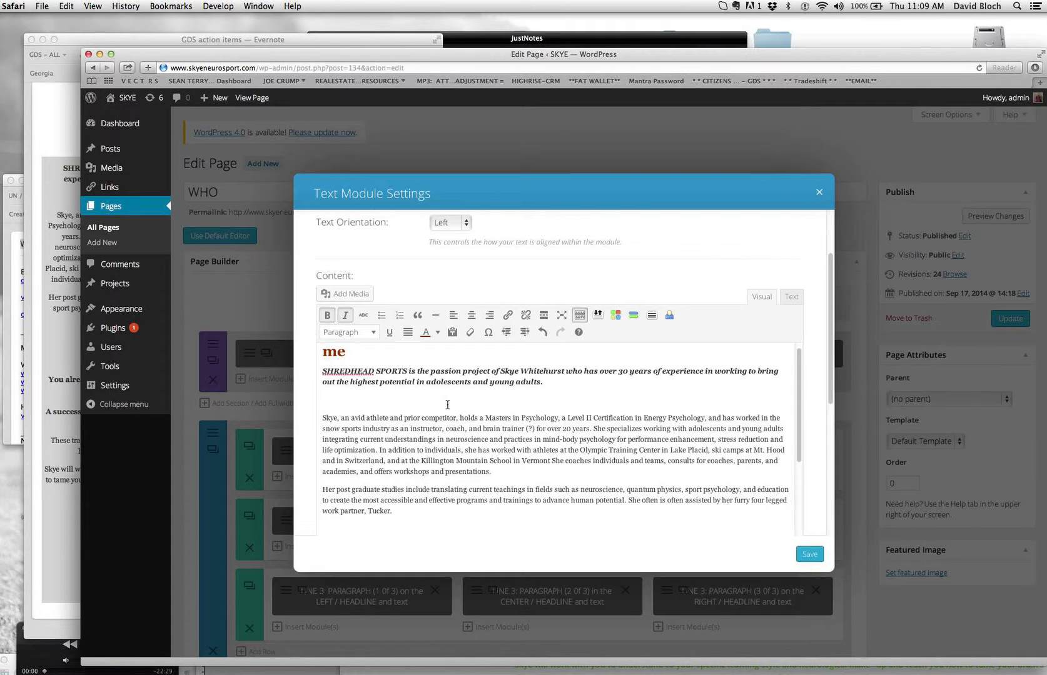
{"action": "left_click", "coordinate": [323, 417]}
{"action": "key", "text": "BackSpace"}
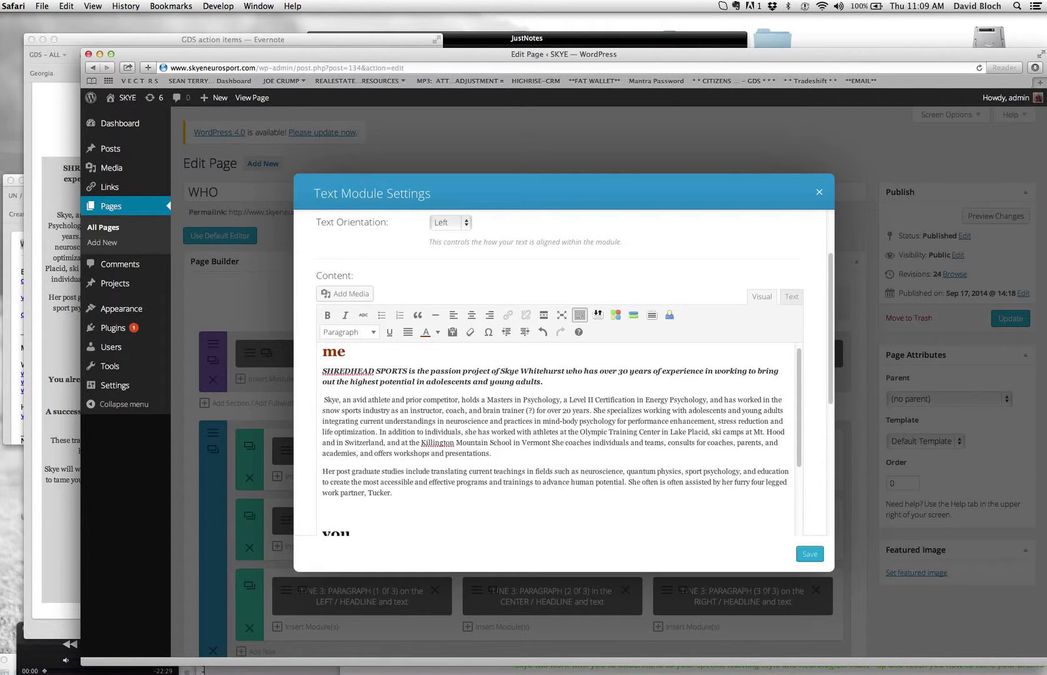
- Apply the Address format to both full biography paragraphs in the "me" section
{"action": "left_click_drag", "start_coordinate": [787, 486], "coordinate": [311, 400]}
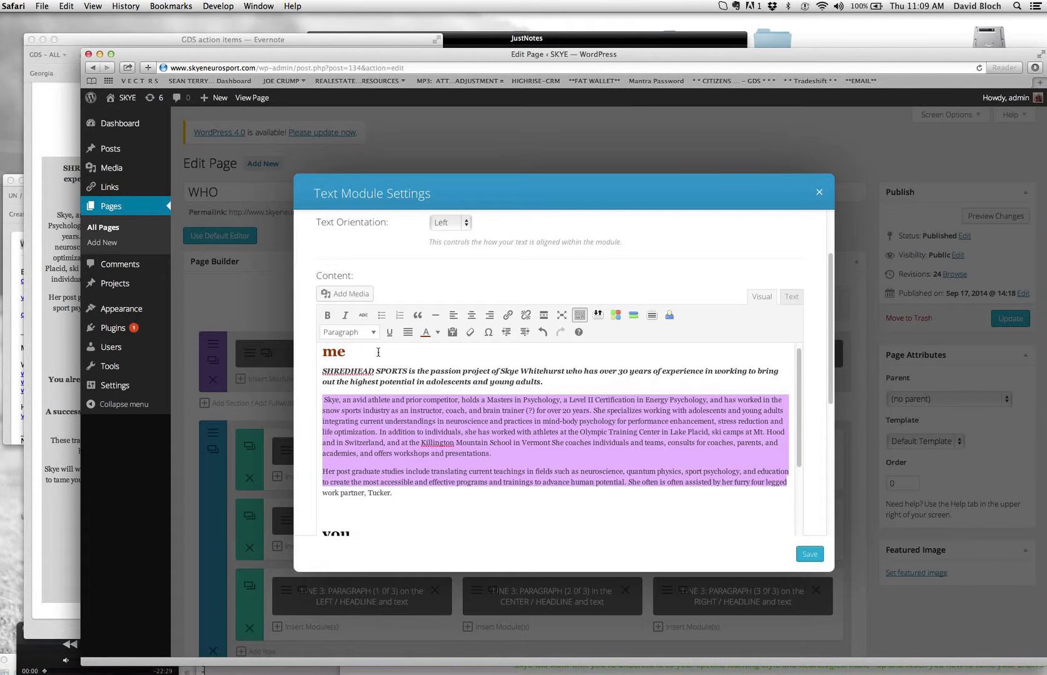
{"action": "left_click", "coordinate": [373, 332]}
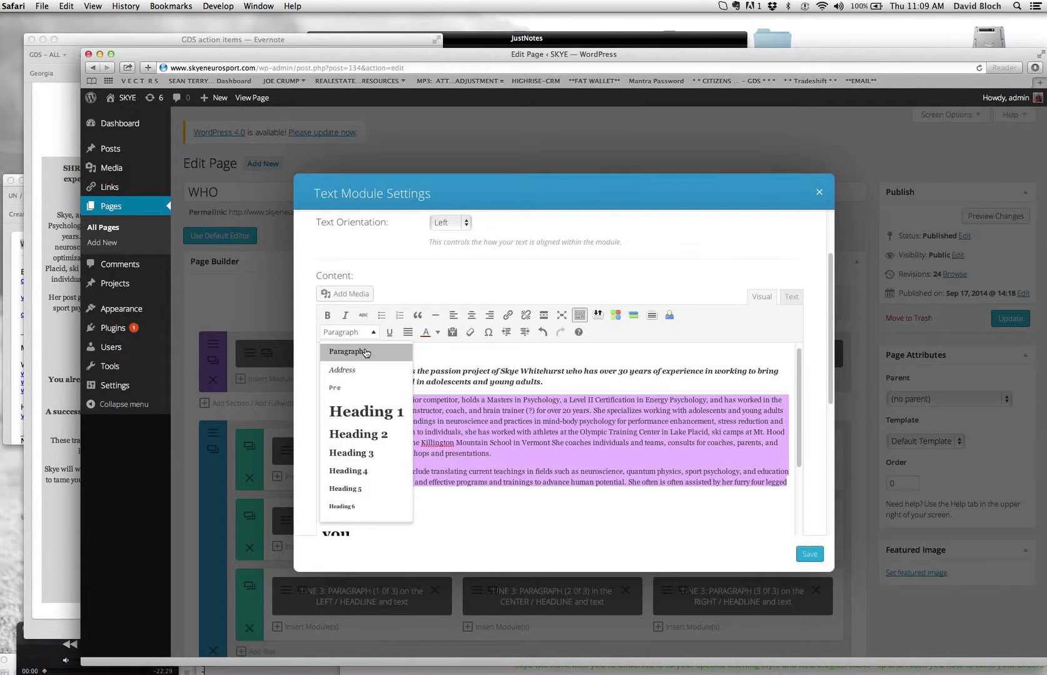
{"action": "left_click", "coordinate": [366, 352]}
{"action": "left_click", "coordinate": [407, 448]}
{"action": "left_click_drag", "start_coordinate": [394, 493], "coordinate": [318, 396]}
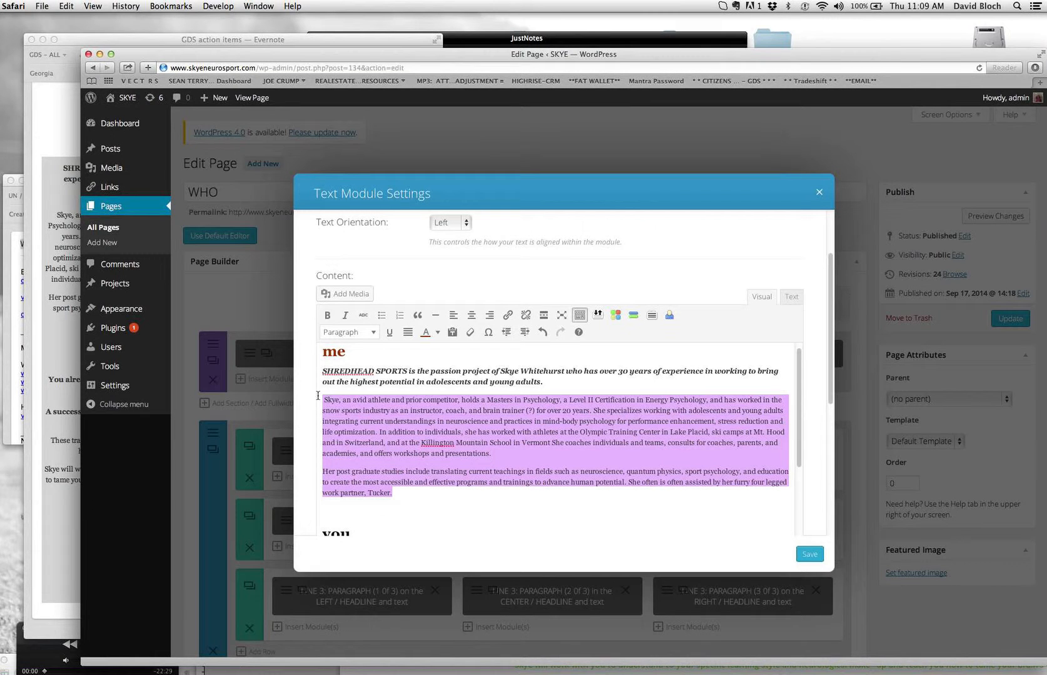
{"action": "left_click", "coordinate": [363, 333]}
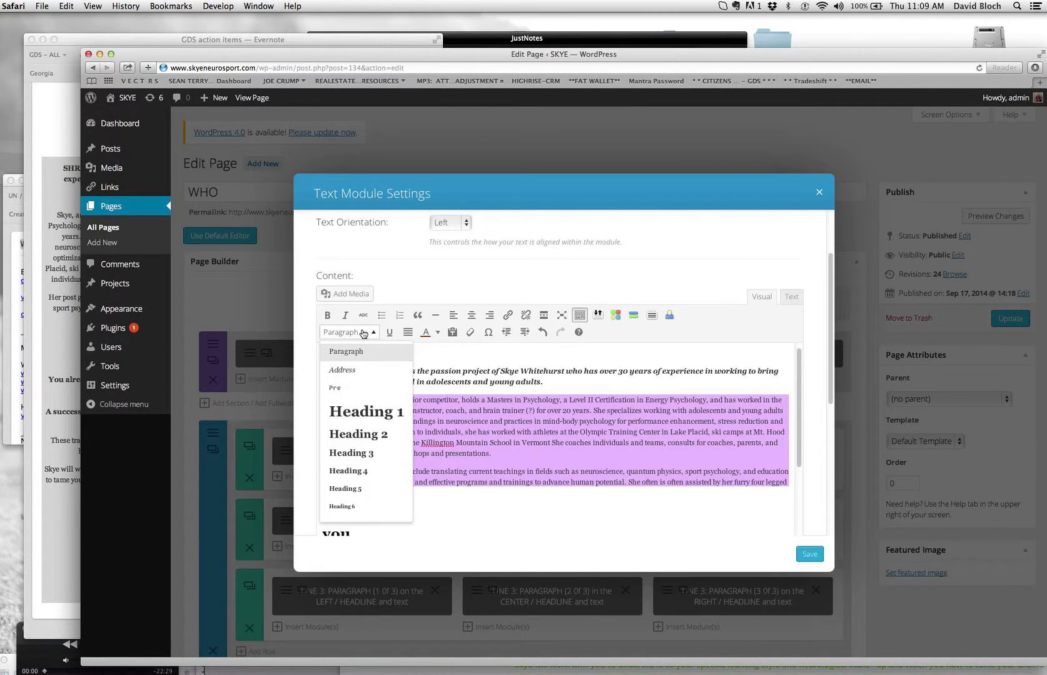
{"action": "left_click", "coordinate": [358, 370]}
- Delete the leading space before "You already know" in the text below the "you" heading
{"action": "scroll", "coordinate": [476, 504], "scroll_direction": "down", "scroll_amount": 3}
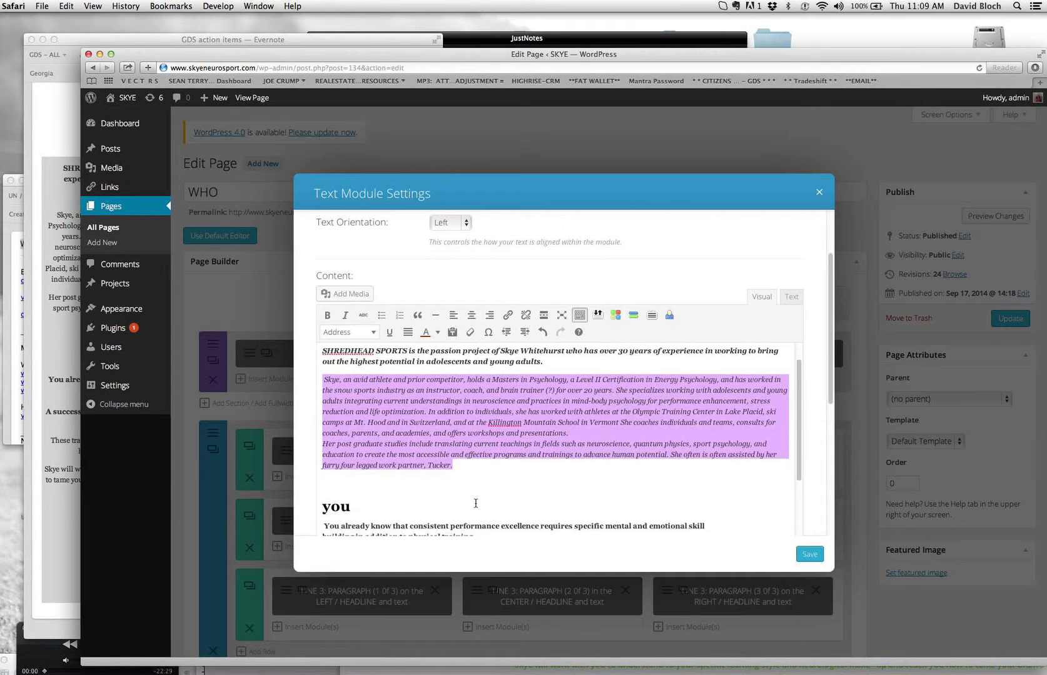
{"action": "left_click", "coordinate": [384, 461]}
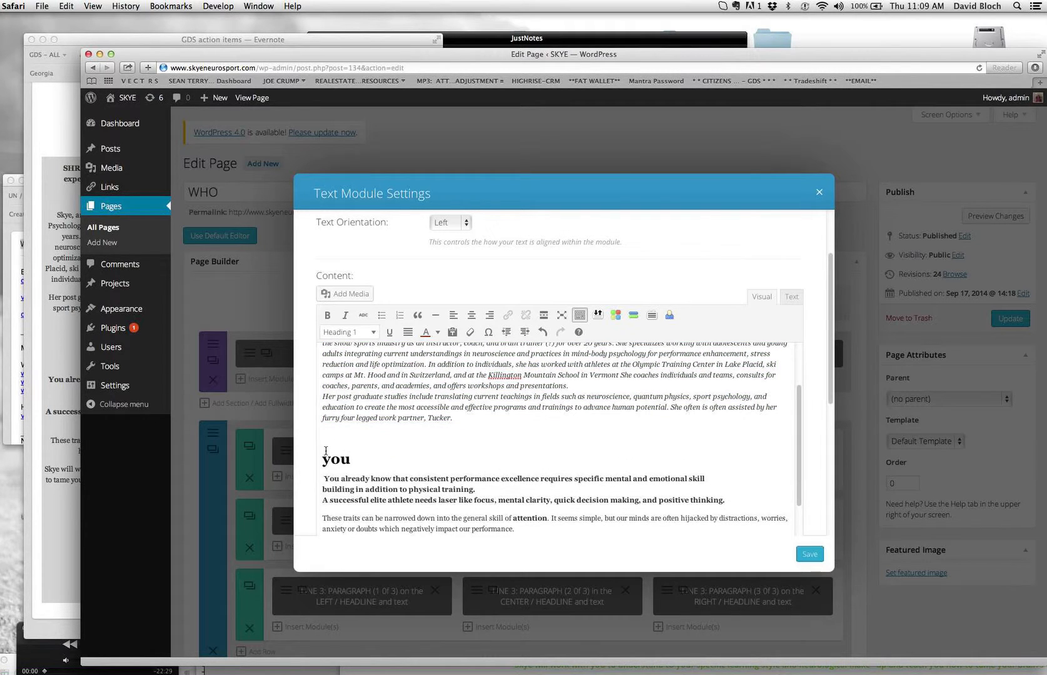
{"action": "scroll", "coordinate": [436, 437], "scroll_direction": "down", "scroll_amount": 1}
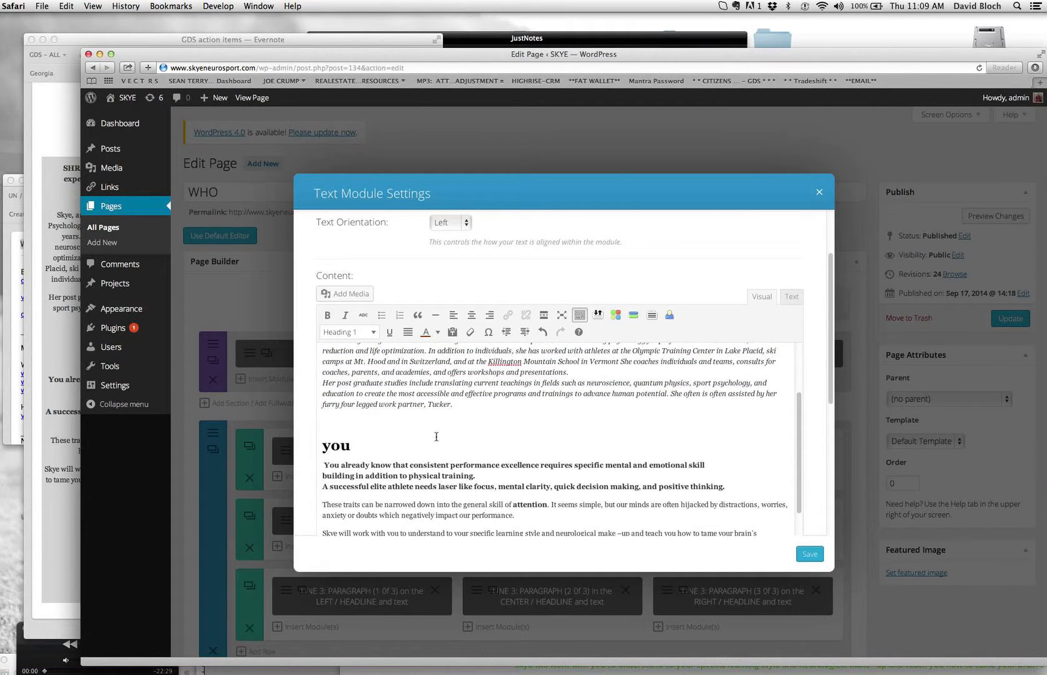
{"action": "scroll", "coordinate": [389, 434], "scroll_direction": "down", "scroll_amount": 1}
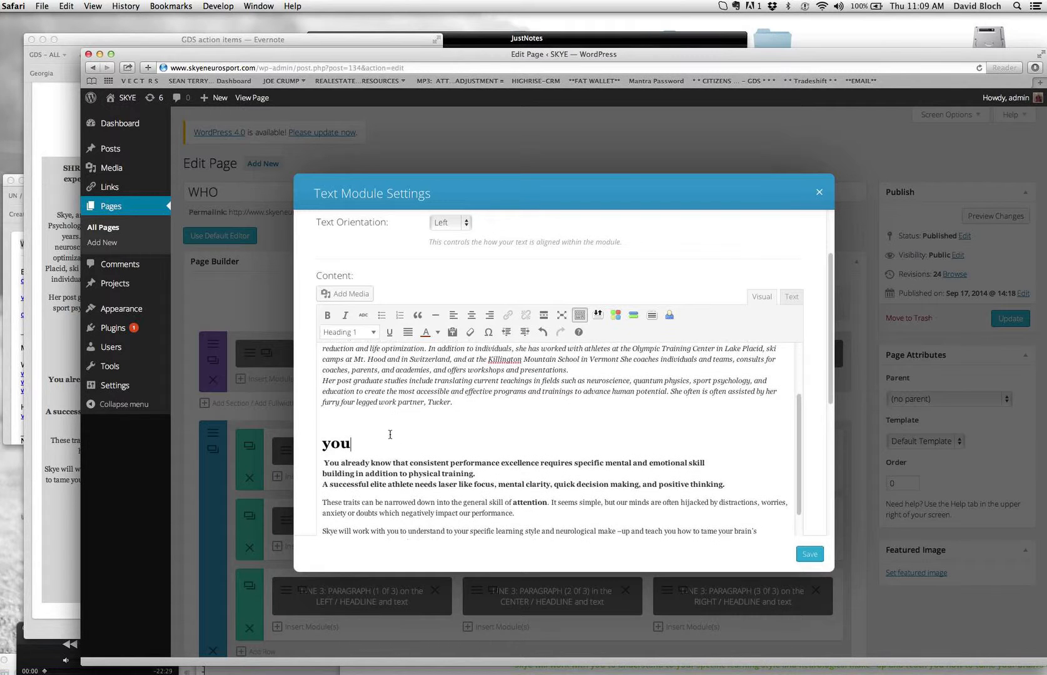
{"action": "left_click", "coordinate": [317, 455]}
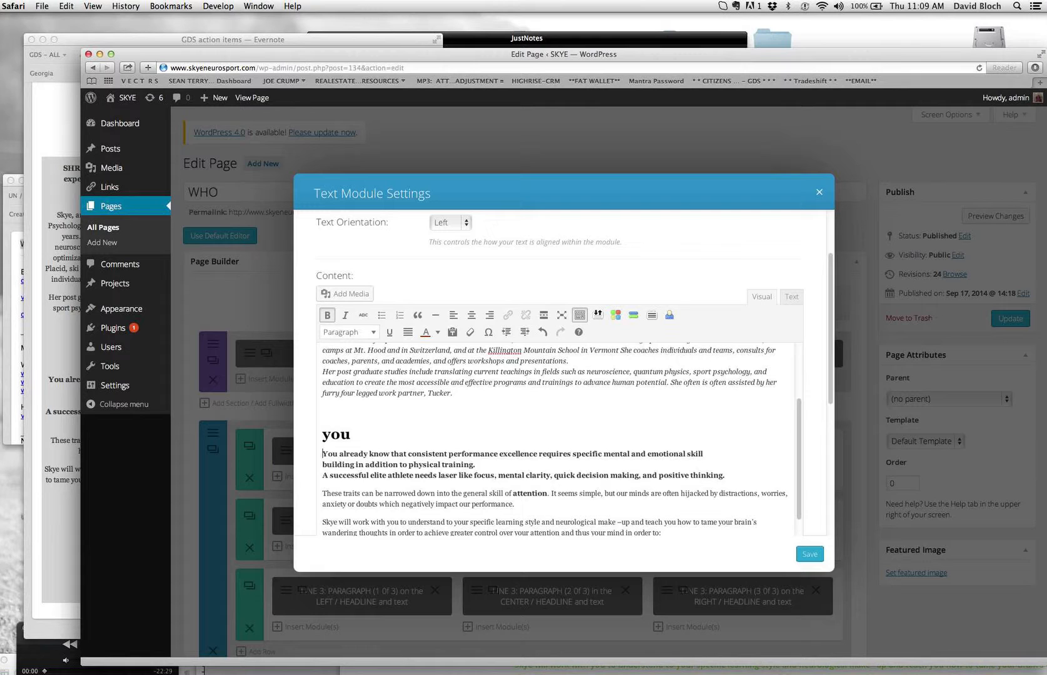
- Color the "you" heading dark burnt orange to match the "me" heading
{"action": "left_click_drag", "start_coordinate": [359, 438], "coordinate": [321, 435]}
{"action": "left_click", "coordinate": [440, 338]}
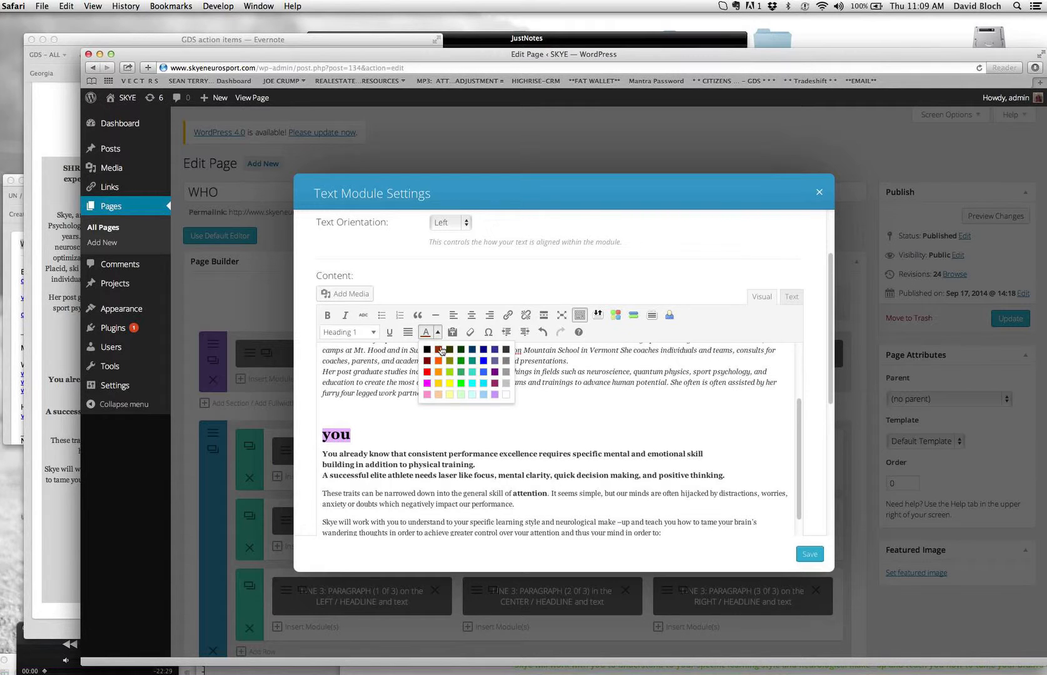
{"action": "left_click", "coordinate": [437, 349]}
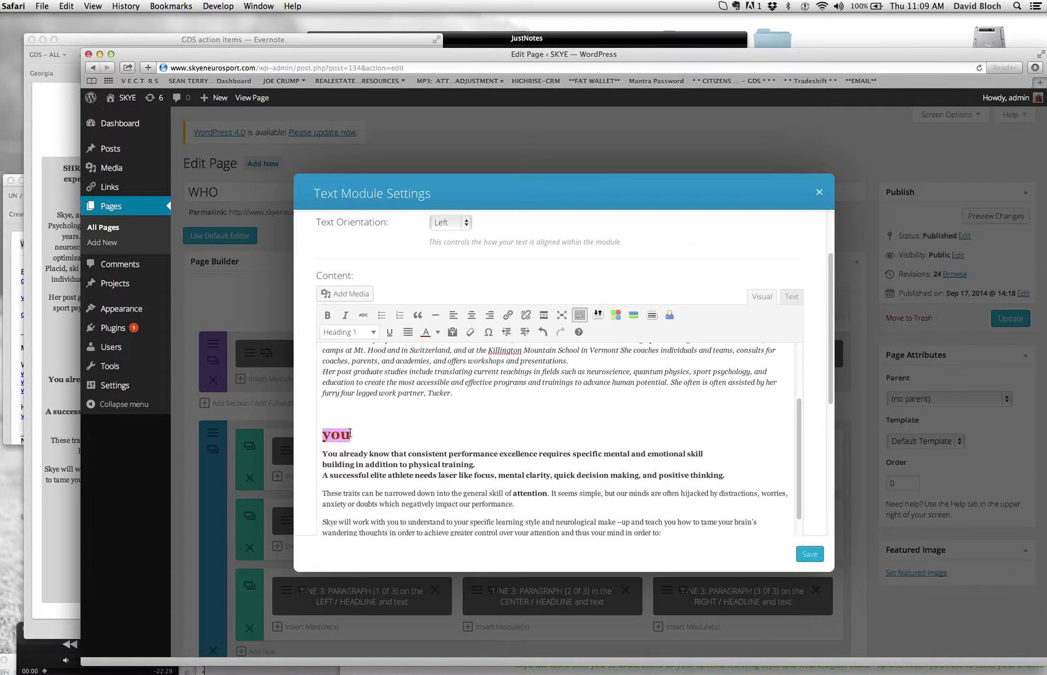
- Retype the "me" heading as "M E" and center it
{"action": "scroll", "coordinate": [374, 411], "scroll_direction": "up", "scroll_amount": 10}
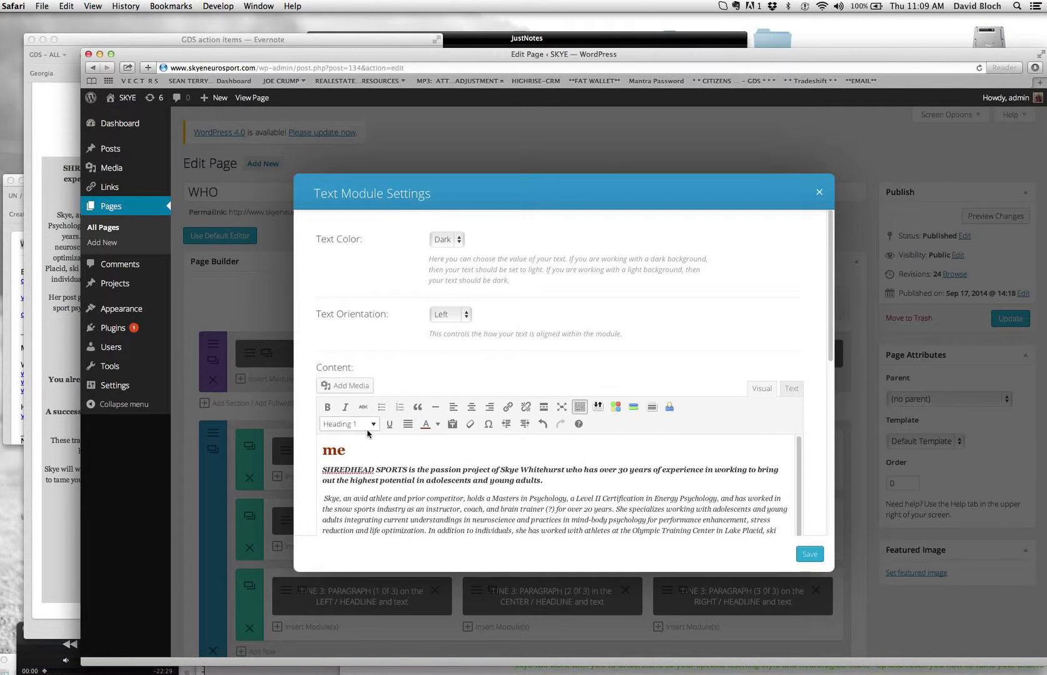
{"action": "left_click_drag", "start_coordinate": [355, 448], "coordinate": [315, 450]}
{"action": "type", "text": "M E"}
{"action": "left_click_drag", "start_coordinate": [353, 449], "coordinate": [321, 450]}
{"action": "left_click", "coordinate": [473, 407]}
- Retype the "you" heading as "Y O U" and center it
{"action": "scroll", "coordinate": [369, 446], "scroll_direction": "down", "scroll_amount": 5}
{"action": "scroll", "coordinate": [369, 447], "scroll_direction": "up", "scroll_amount": 1}
{"action": "left_click_drag", "start_coordinate": [361, 446], "coordinate": [311, 445]}
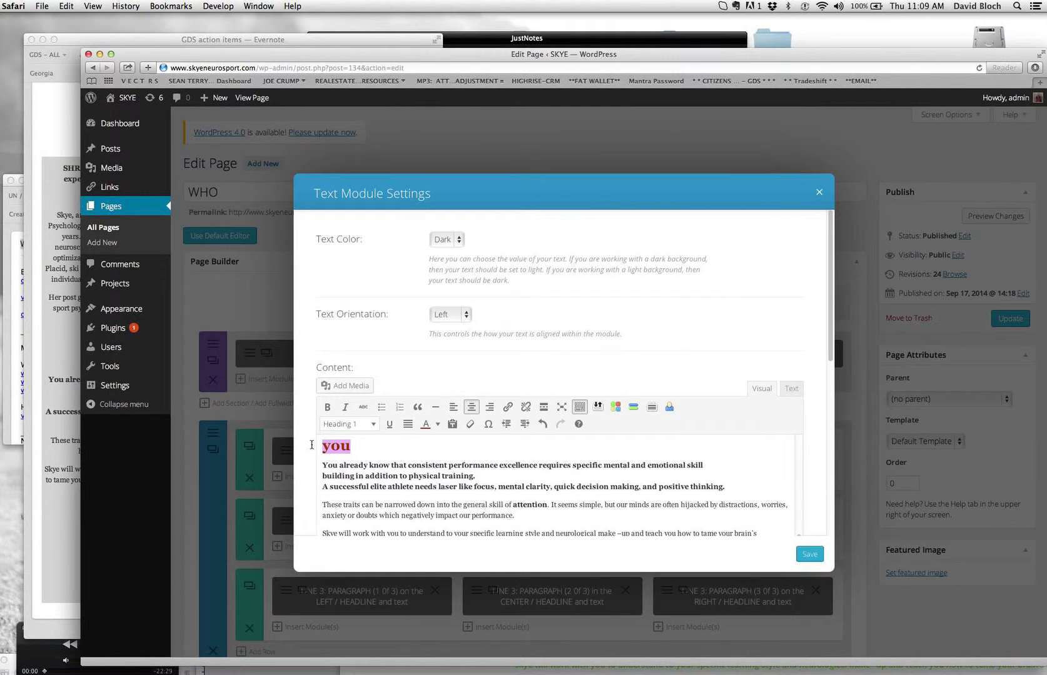
{"action": "type", "text": "Y"}
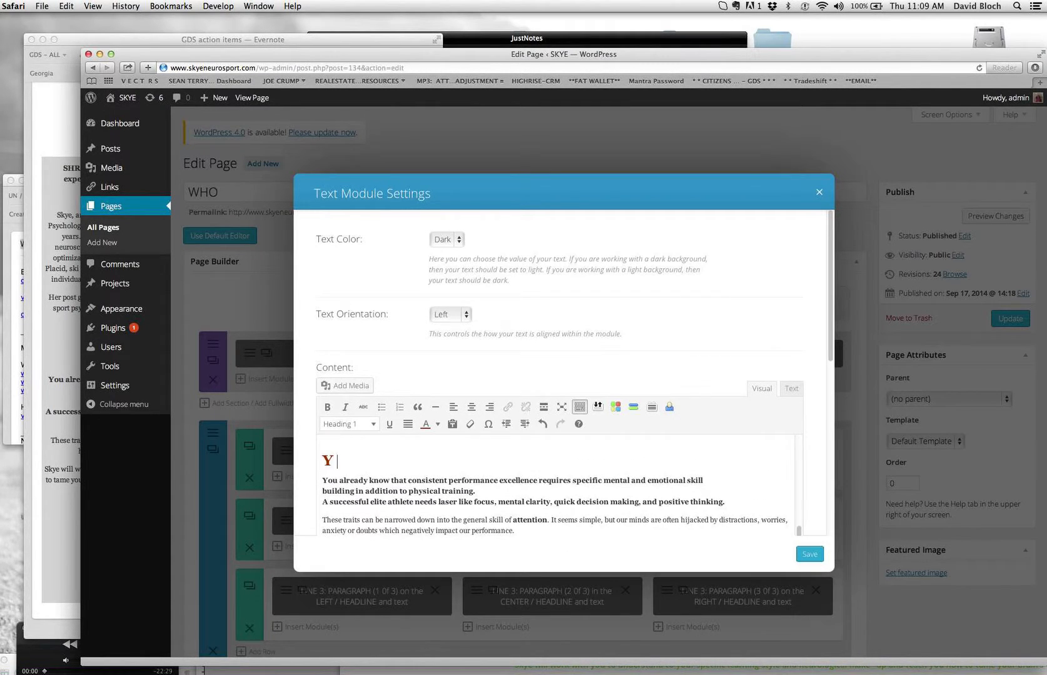
{"action": "type", "text": "OU"}
{"action": "left_click_drag", "start_coordinate": [372, 462], "coordinate": [322, 462]}
{"action": "left_click", "coordinate": [472, 407]}
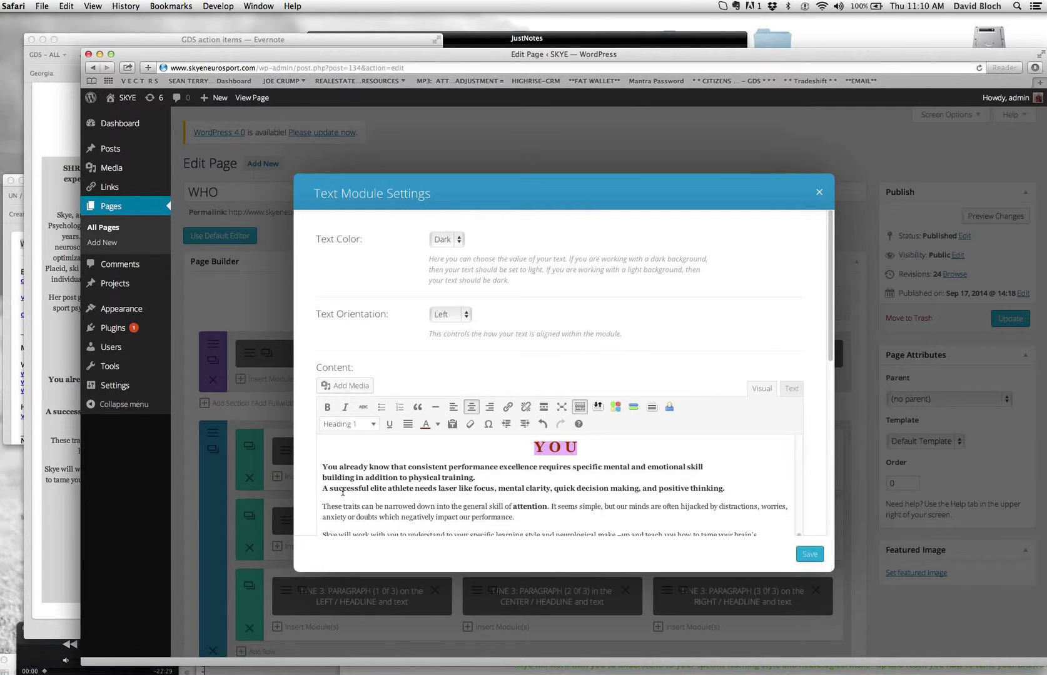
- Try the intro lines below the "Y O U" heading without bold in Paragraph format, and restore their bold
{"action": "left_click_drag", "start_coordinate": [323, 466], "coordinate": [740, 493]}
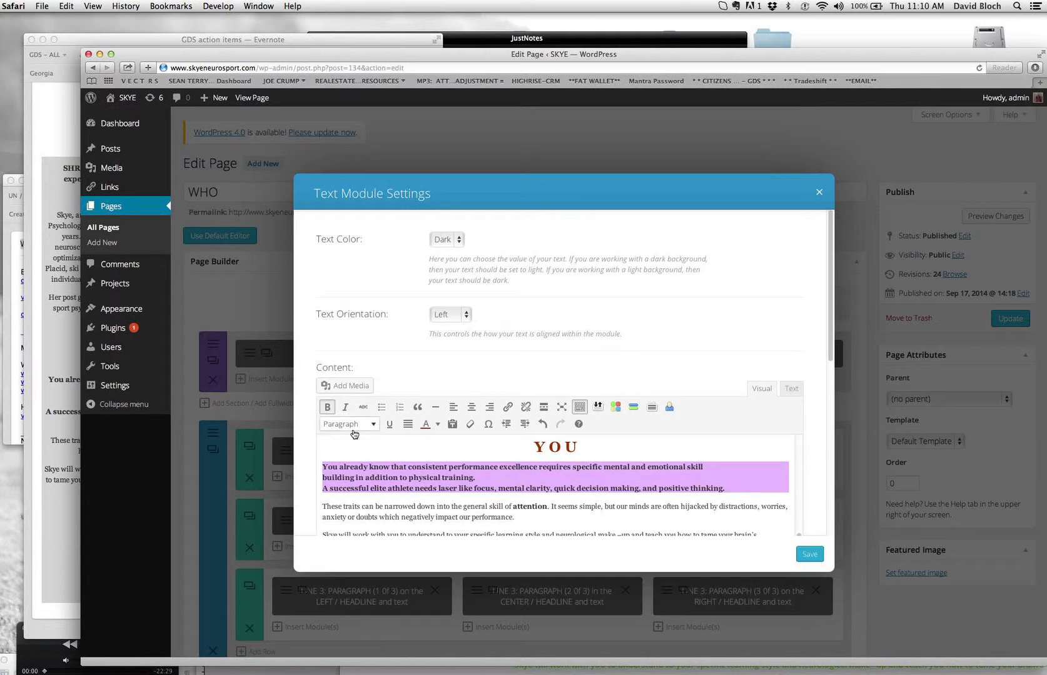
{"action": "left_click", "coordinate": [330, 408]}
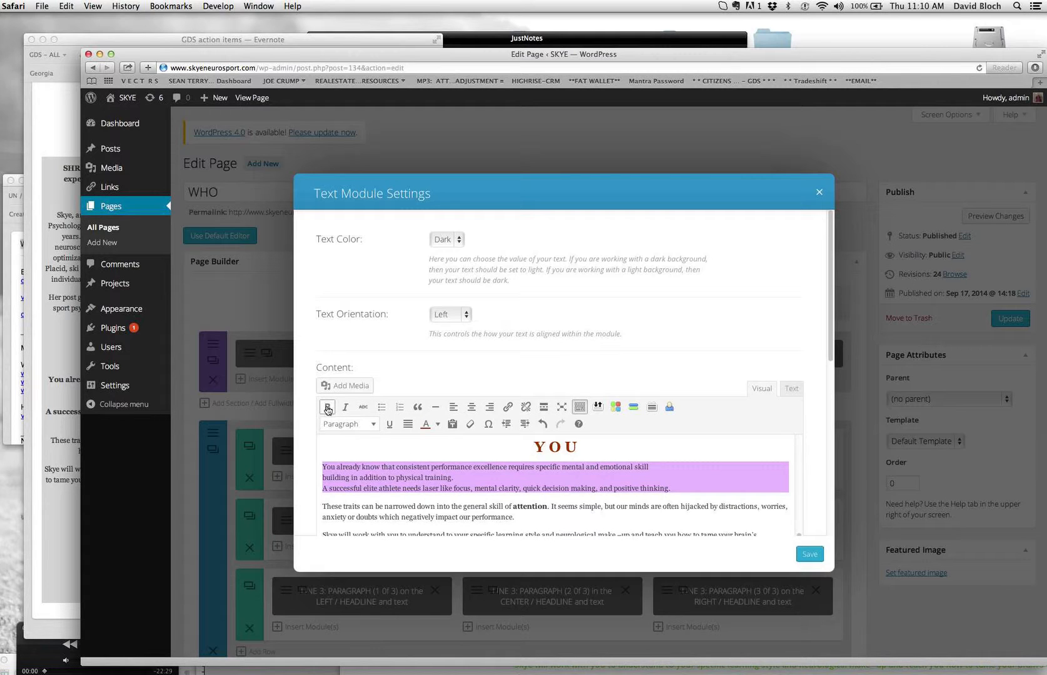
{"action": "left_click", "coordinate": [475, 500]}
{"action": "left_click_drag", "start_coordinate": [693, 493], "coordinate": [311, 470]}
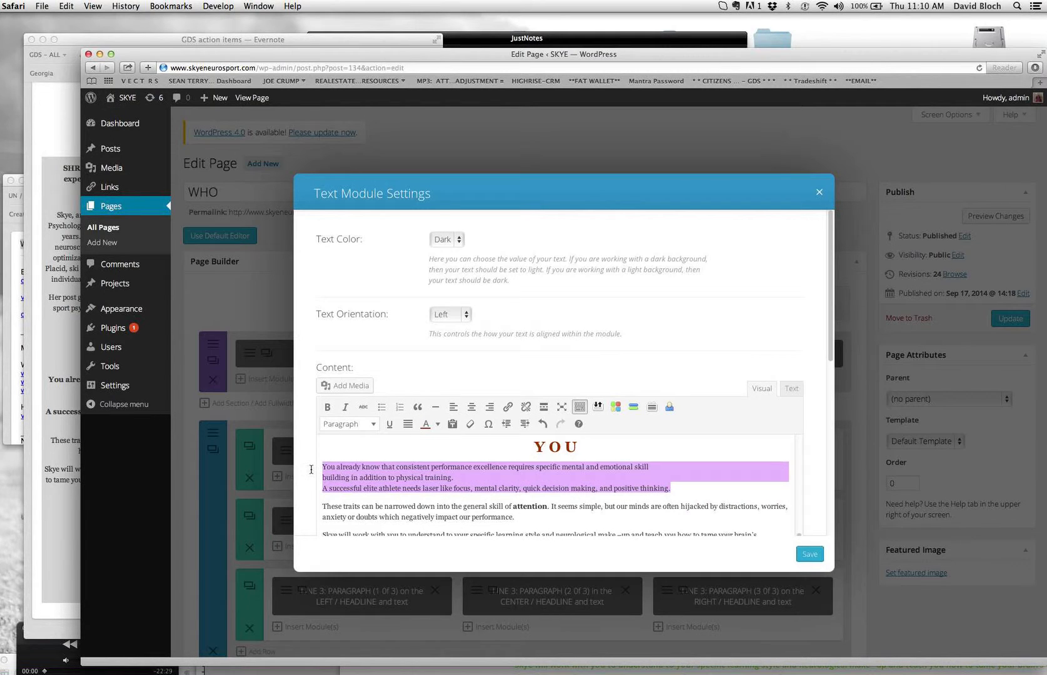
{"action": "left_click", "coordinate": [368, 425]}
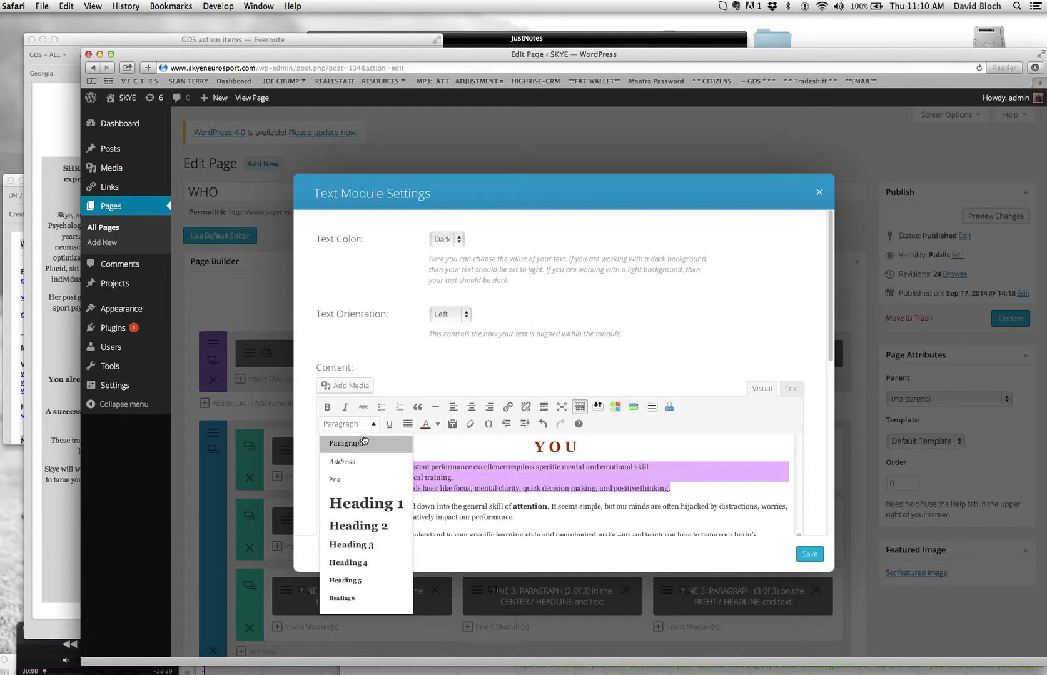
{"action": "left_click", "coordinate": [363, 444]}
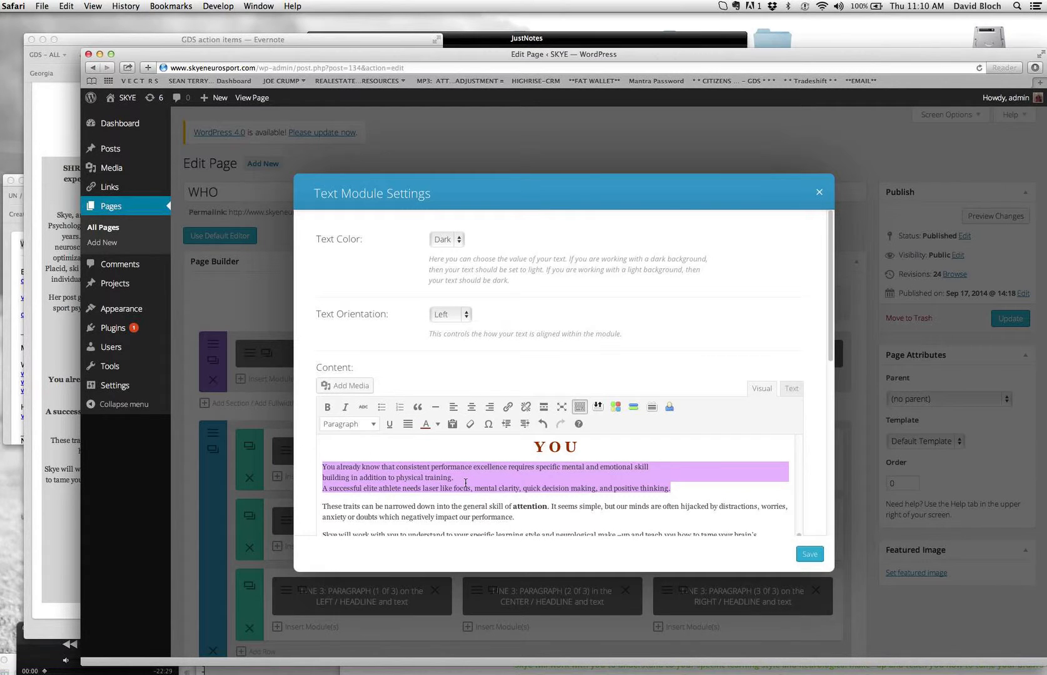
{"action": "scroll", "coordinate": [465, 483], "scroll_direction": "down", "scroll_amount": 1}
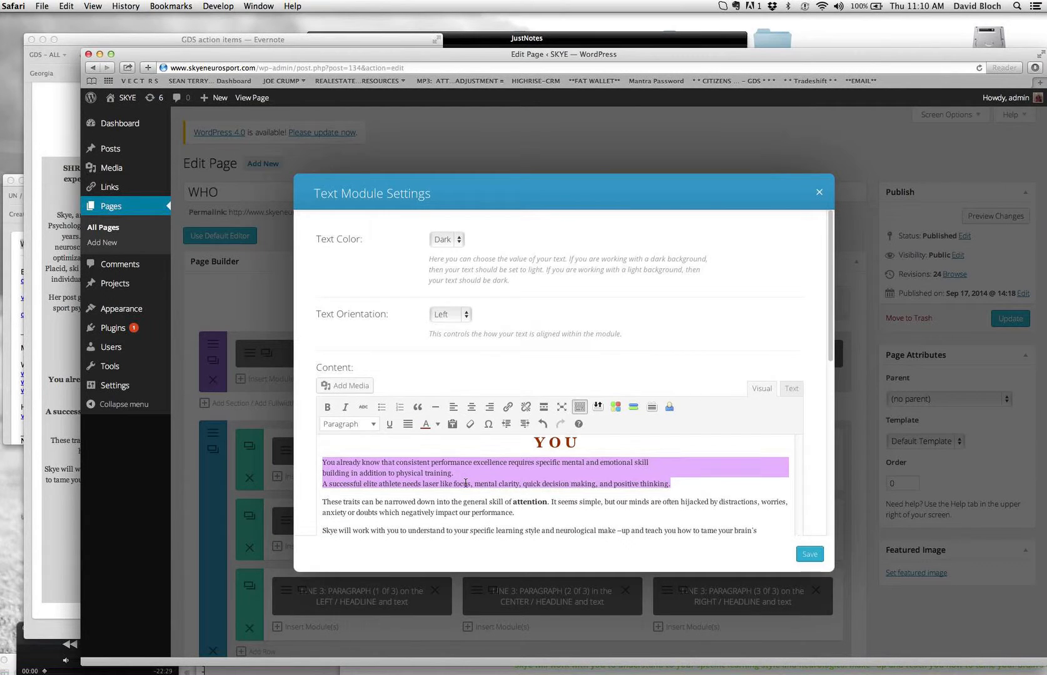
{"action": "left_click", "coordinate": [326, 407]}
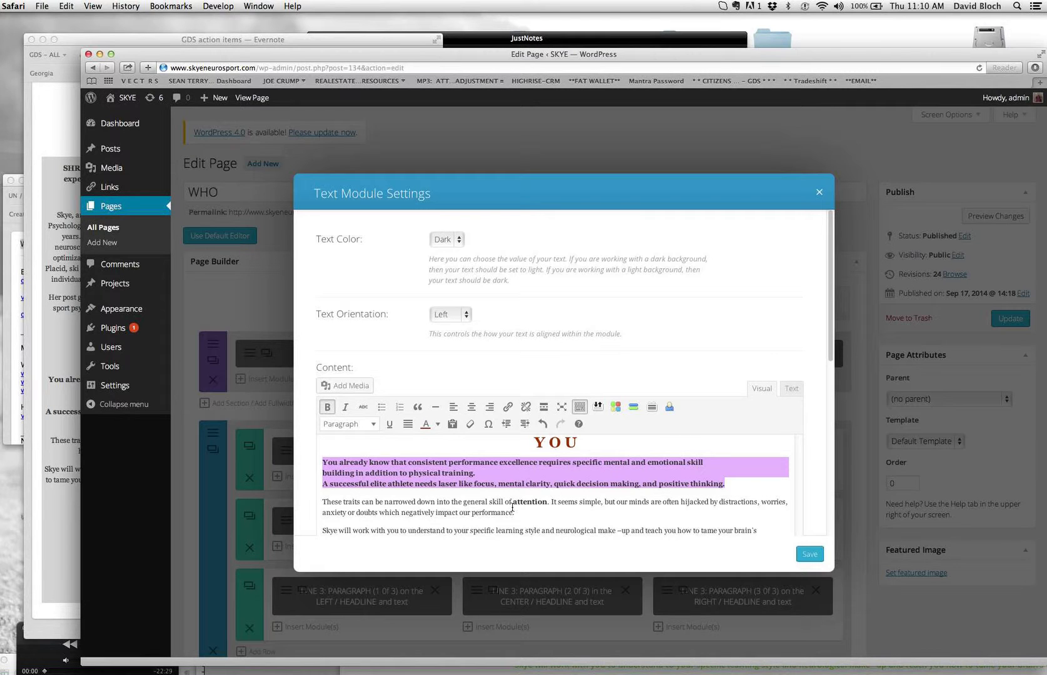
- Insert a blank line before "A successful elite athlete" in the bold text below the "Y O U" heading
{"action": "scroll", "coordinate": [489, 496], "scroll_direction": "down", "scroll_amount": 1}
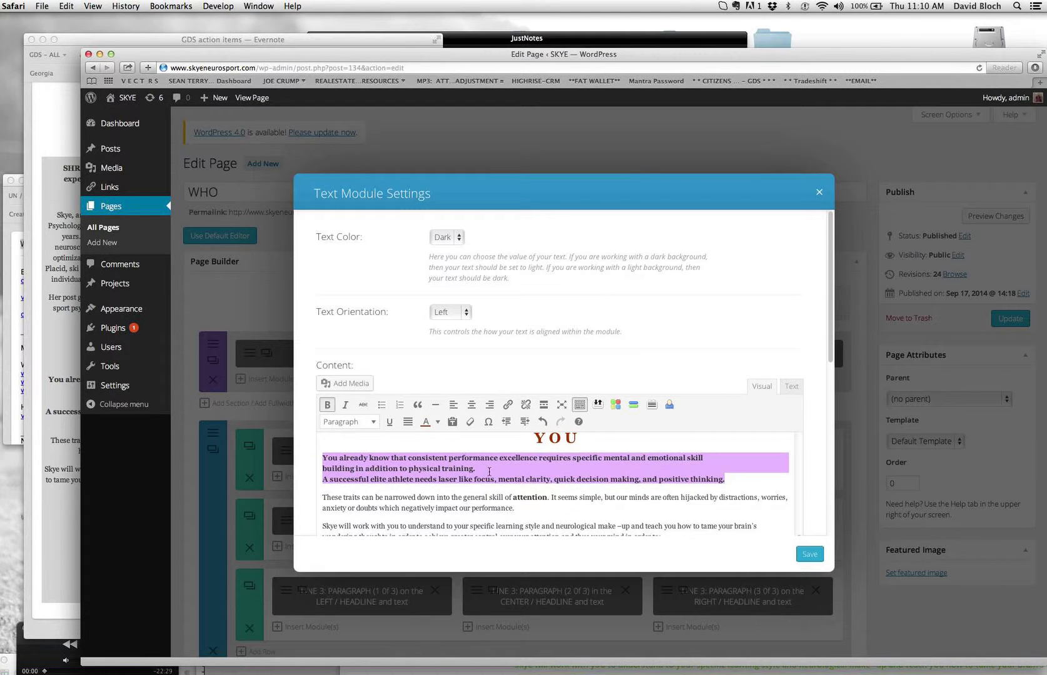
{"action": "left_click", "coordinate": [486, 470]}
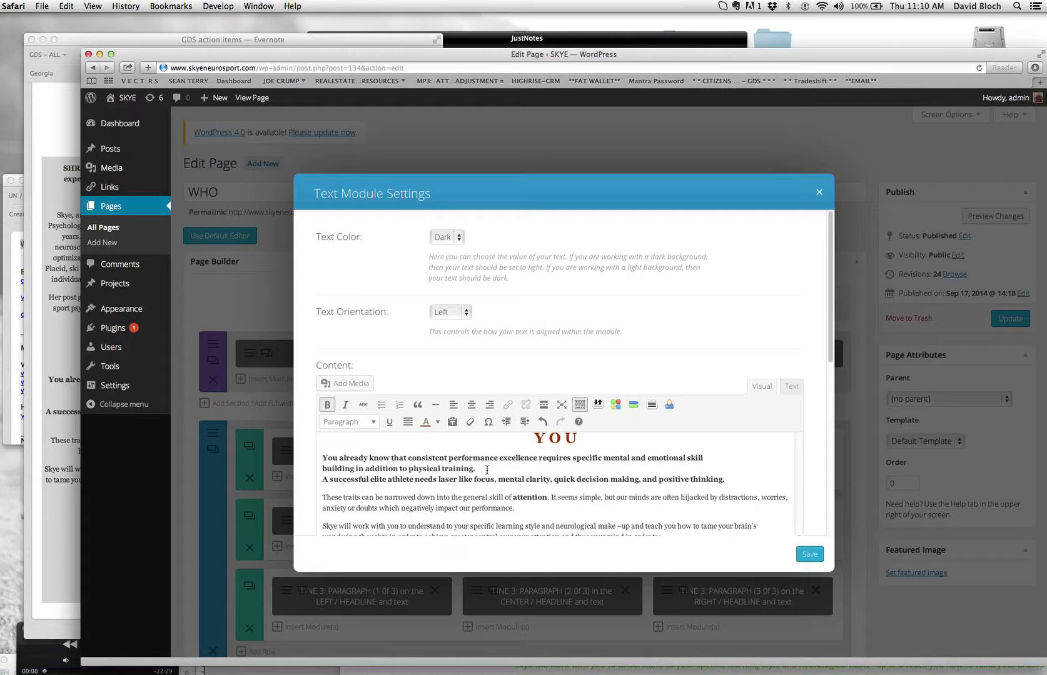
{"action": "key", "text": "Return"}
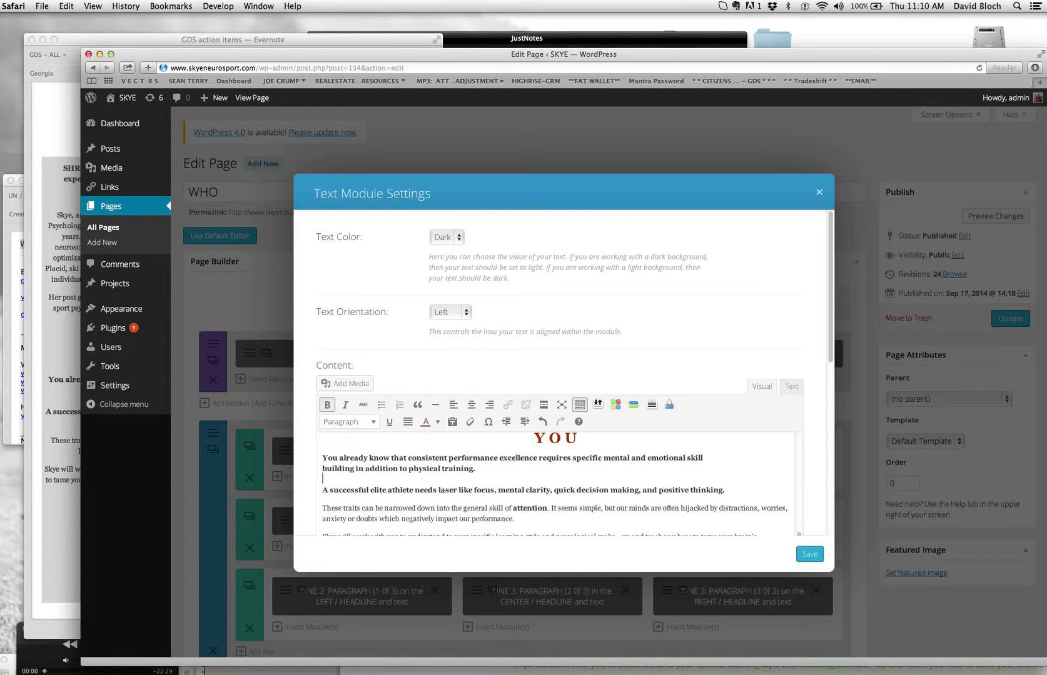
{"action": "key", "text": "BackSpace"}
{"action": "key", "text": "Return"}
{"action": "key", "text": "BackSpace"}
{"action": "key", "text": "BackSpace"}
{"action": "key", "text": "Return"}
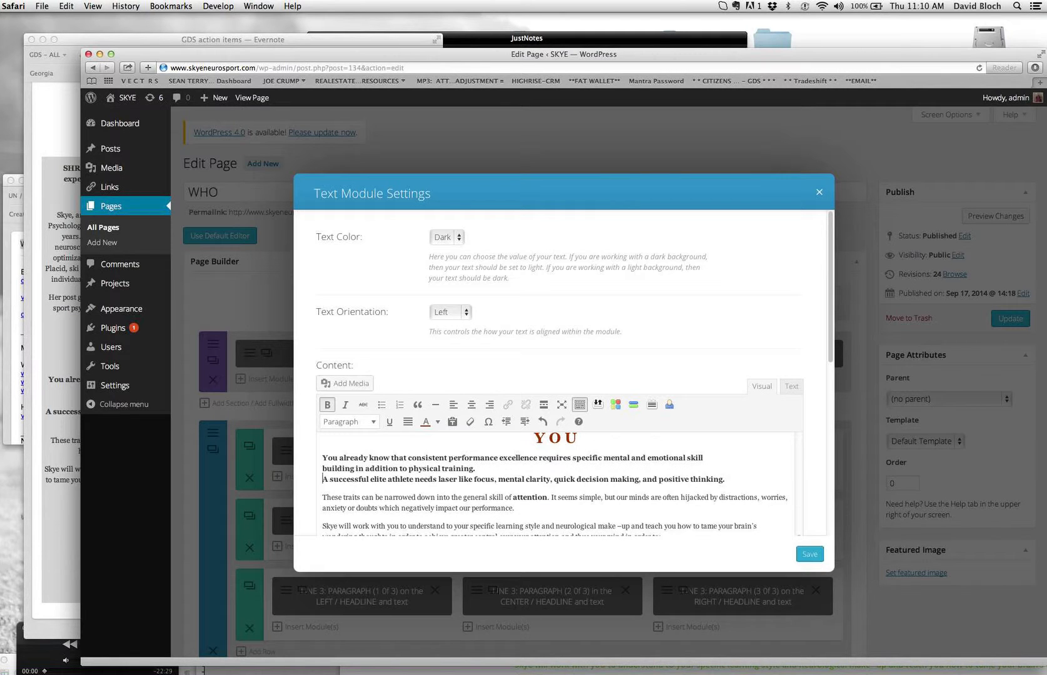
- Apply the Paragraph format to all the text from "These traits can be narrowed down" to the end
{"action": "scroll", "coordinate": [516, 497], "scroll_direction": "down", "scroll_amount": 3}
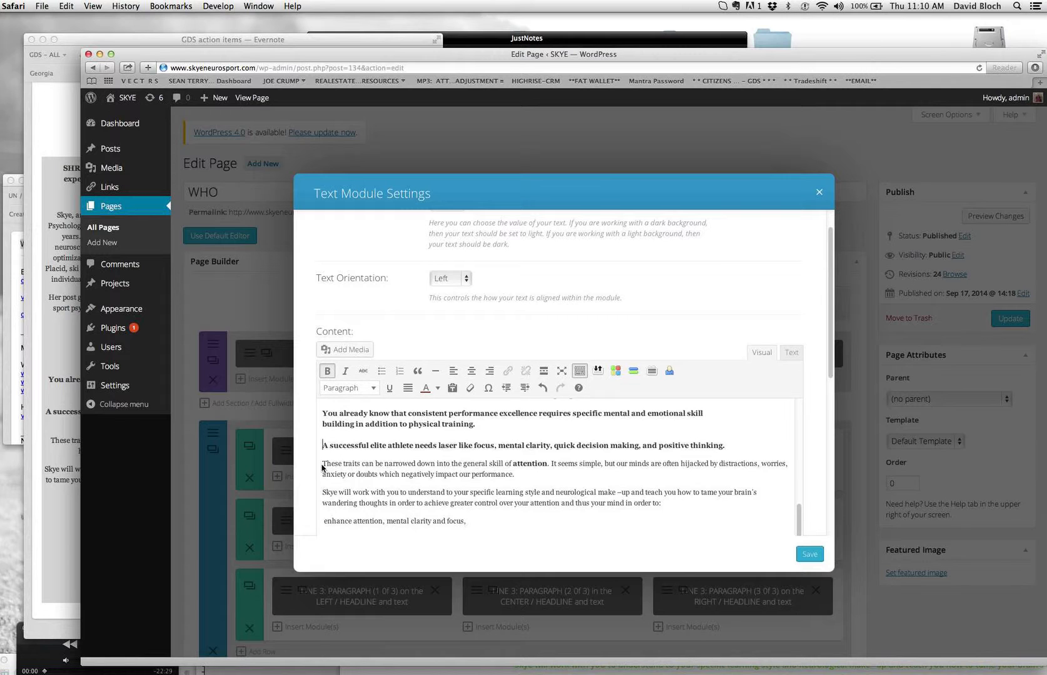
{"action": "left_click_drag", "start_coordinate": [327, 463], "coordinate": [487, 538]}
{"action": "left_click_drag", "start_coordinate": [506, 288], "coordinate": [607, 349]}
{"action": "scroll", "coordinate": [594, 326], "scroll_direction": "up", "scroll_amount": 3}
{"action": "scroll", "coordinate": [585, 298], "scroll_direction": "up", "scroll_amount": 10}
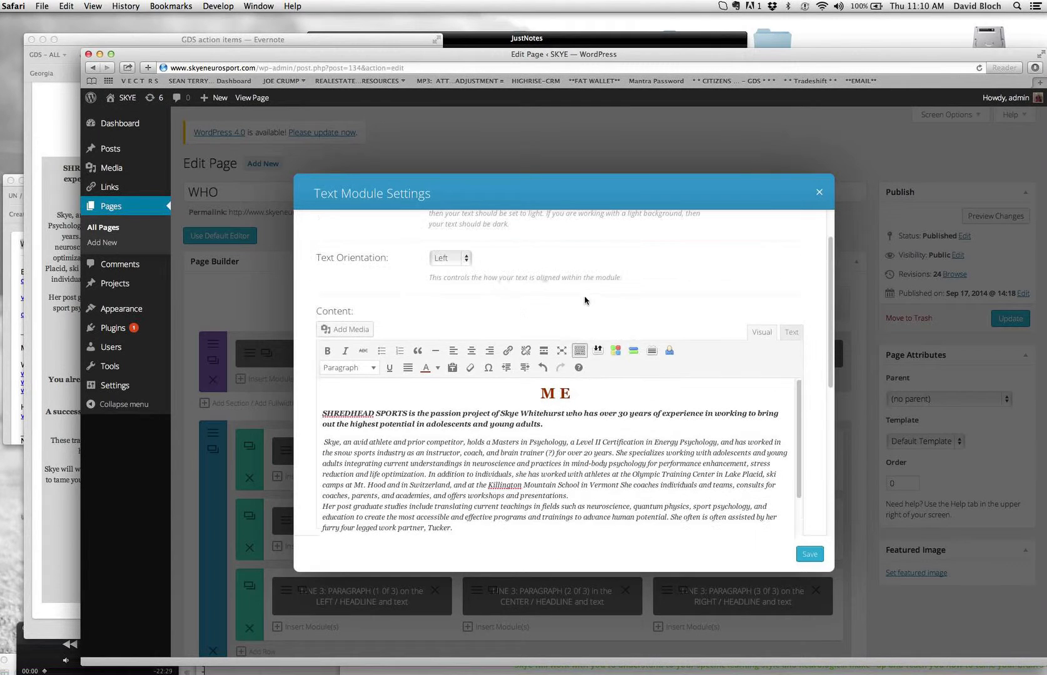
{"action": "left_click", "coordinate": [343, 369]}
{"action": "left_click", "coordinate": [350, 387]}
{"action": "scroll", "coordinate": [463, 450], "scroll_direction": "down", "scroll_amount": 5}
{"action": "scroll", "coordinate": [463, 450], "scroll_direction": "down", "scroll_amount": 3}
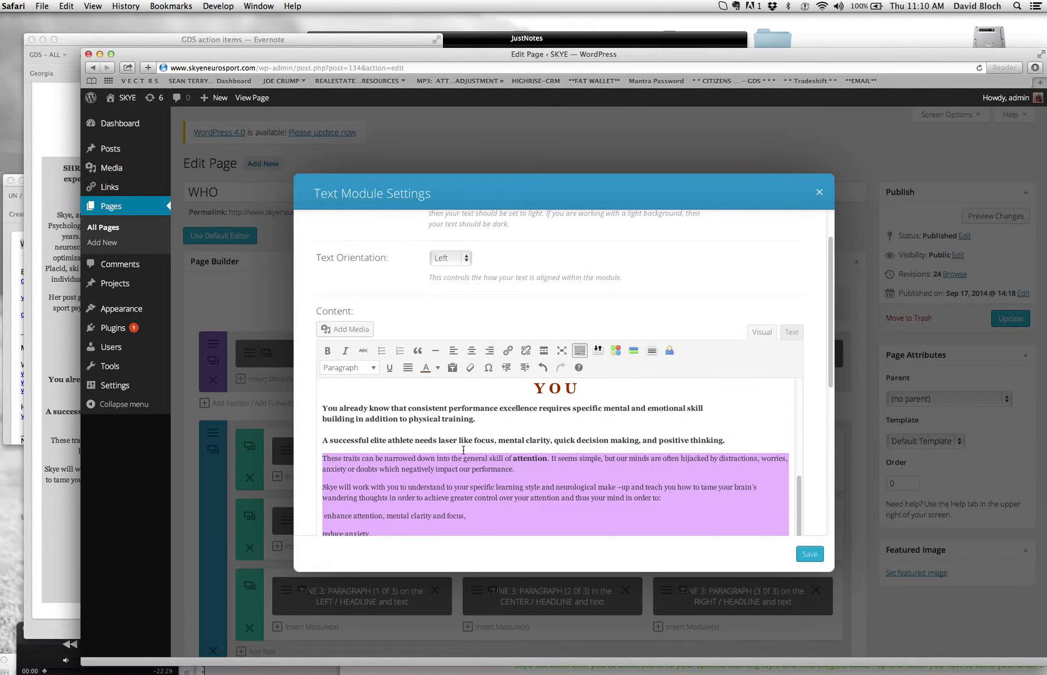
- Remove the bold from the word "attention" in the "These traits" paragraph
{"action": "left_click", "coordinate": [526, 451]}
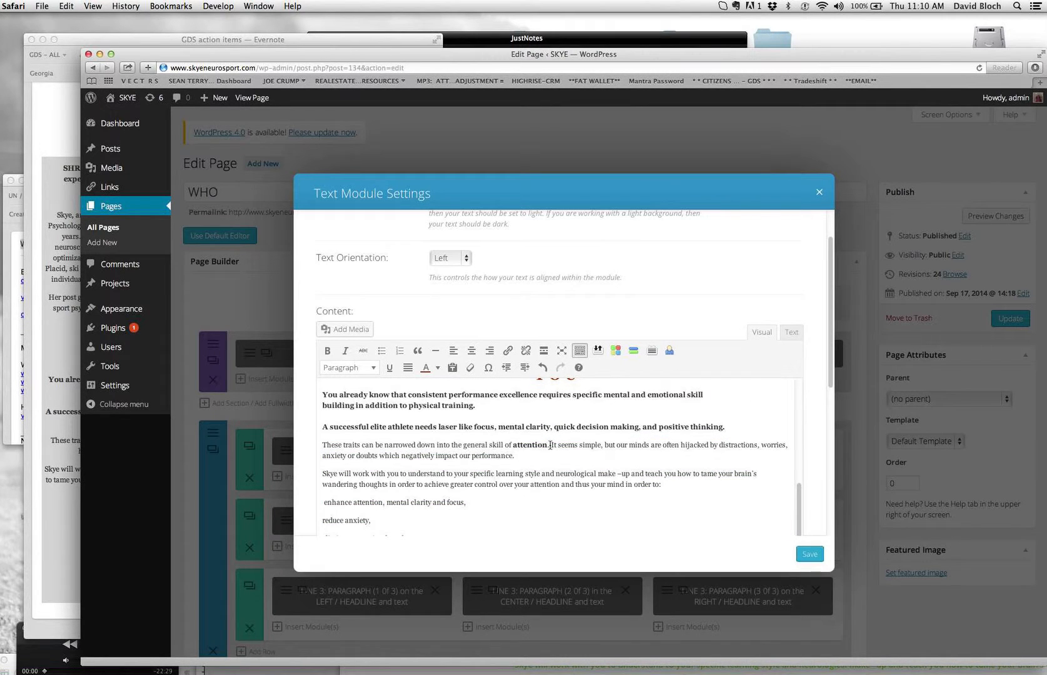
{"action": "left_click_drag", "start_coordinate": [544, 444], "coordinate": [511, 444]}
{"action": "left_click", "coordinate": [326, 351]}
{"action": "left_click", "coordinate": [492, 459]}
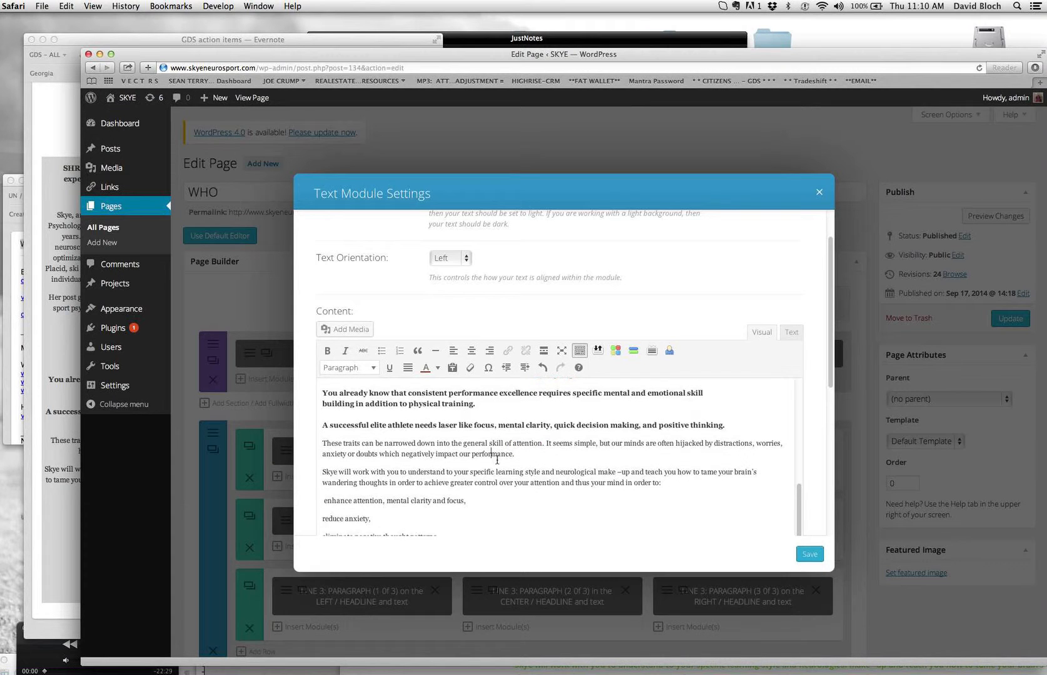
- Center the closing lines from "enhance attention, mental clarity and focus" through "what you thought you were capable of."
{"action": "scroll", "coordinate": [407, 456], "scroll_direction": "down", "scroll_amount": 3}
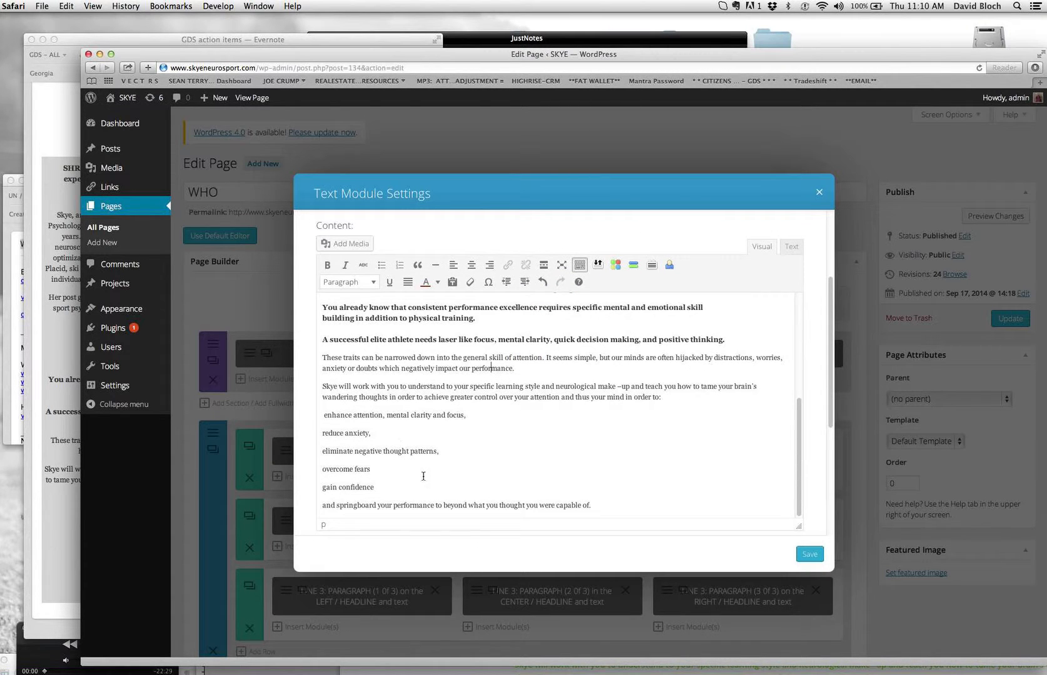
{"action": "scroll", "coordinate": [423, 476], "scroll_direction": "down", "scroll_amount": 1}
{"action": "left_click_drag", "start_coordinate": [592, 479], "coordinate": [323, 389]}
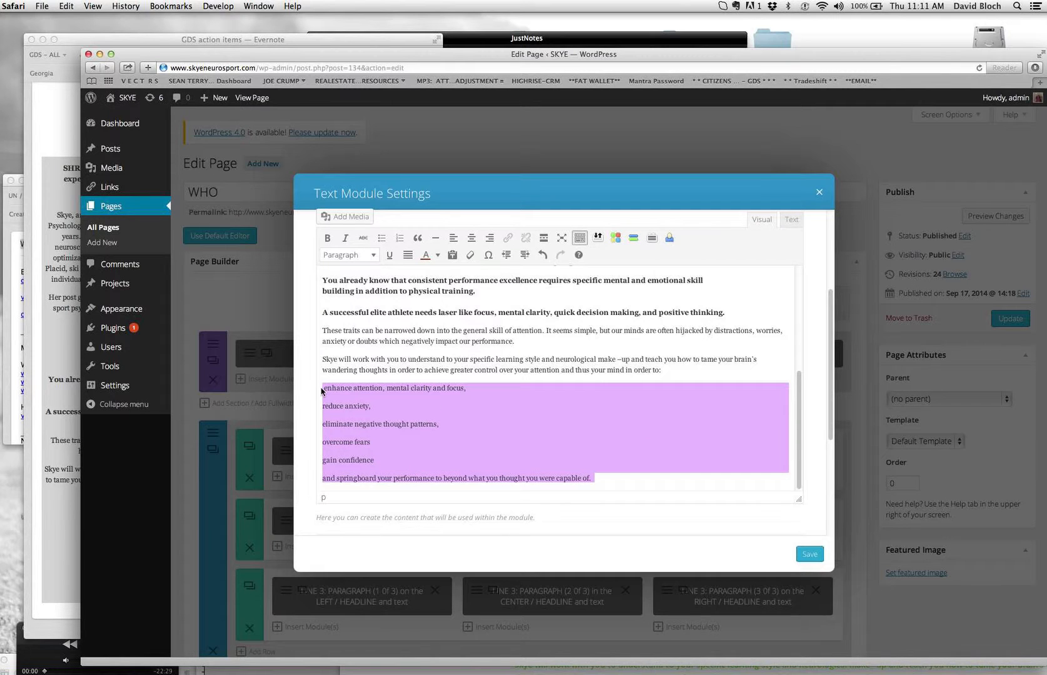
{"action": "left_click", "coordinate": [472, 239]}
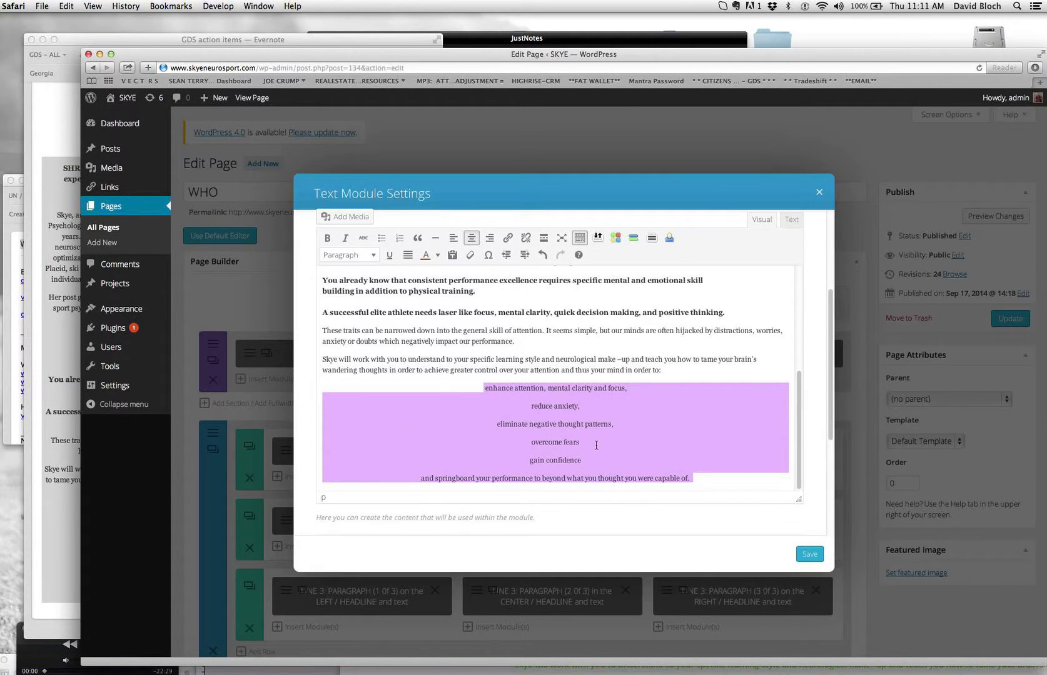
{"action": "left_click", "coordinate": [570, 425]}
- Italicize the centered closing lines and color them dark azure blue
{"action": "left_click_drag", "start_coordinate": [486, 389], "coordinate": [694, 481]}
{"action": "left_click", "coordinate": [345, 237]}
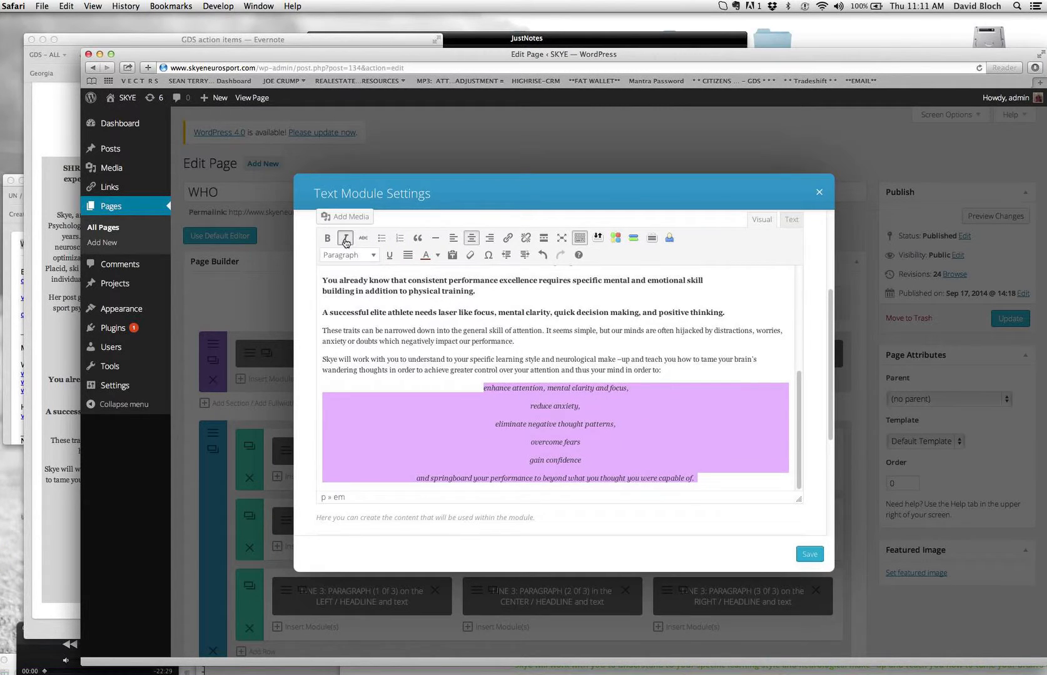
{"action": "left_click", "coordinate": [438, 255]}
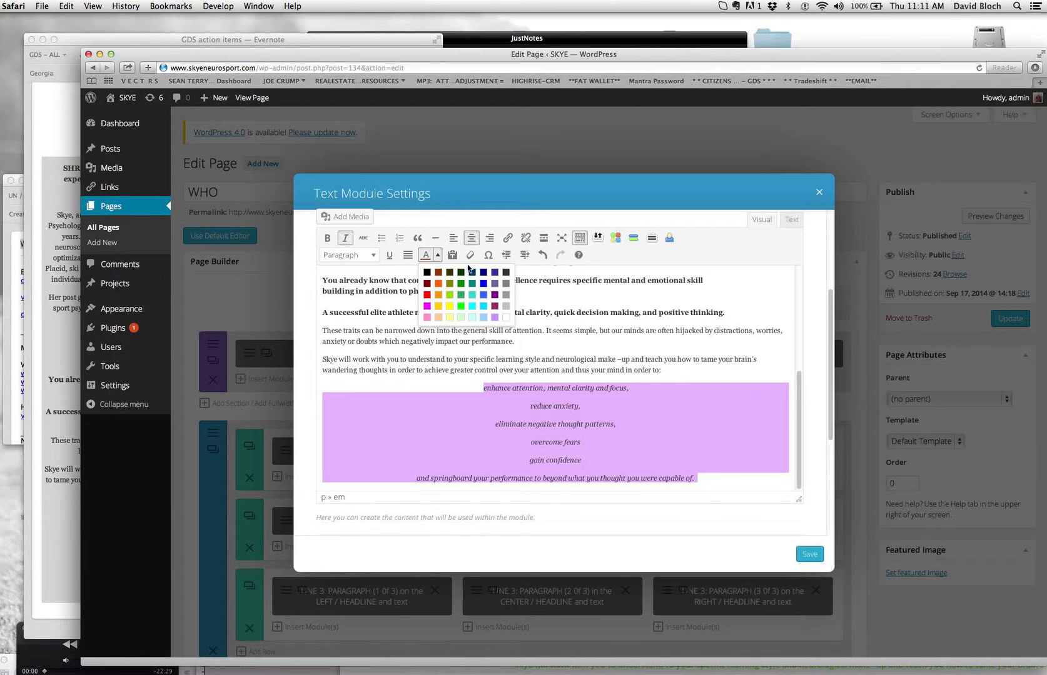
{"action": "left_click", "coordinate": [472, 274]}
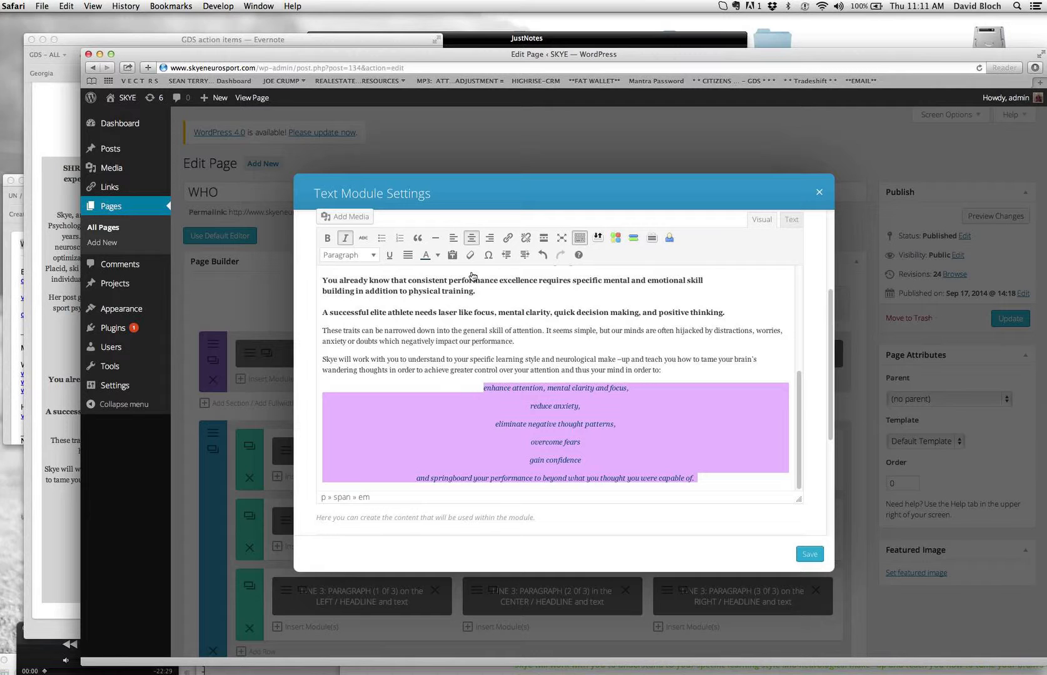
{"action": "left_click", "coordinate": [573, 435]}
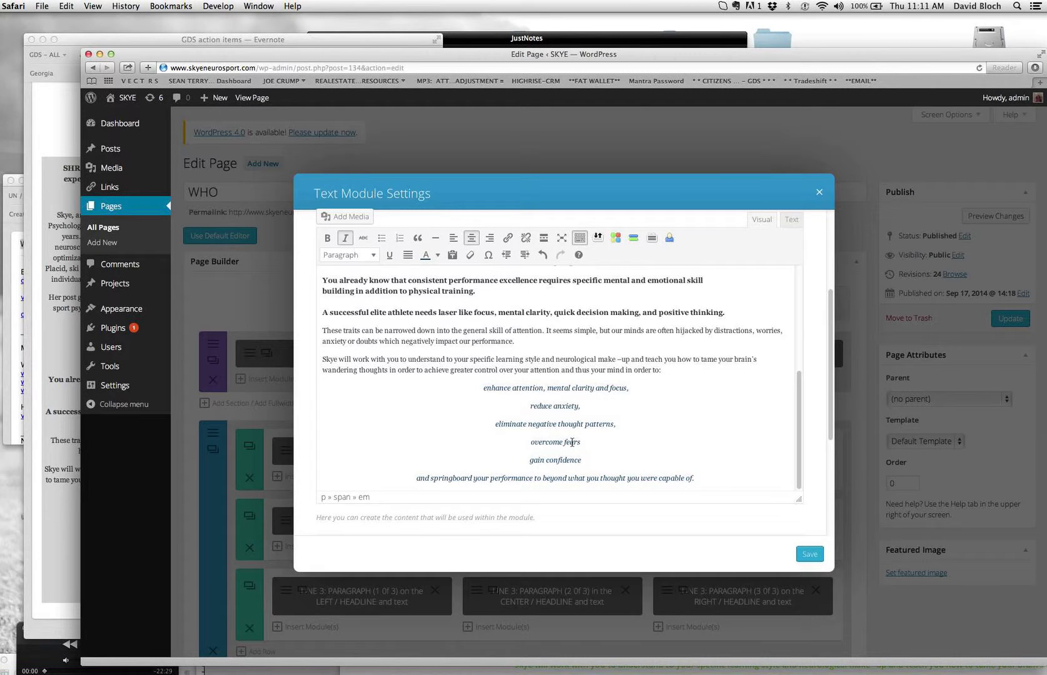
- Examine the text module's Admin Label and the optional CSS ID and CSS Class settings
{"action": "scroll", "coordinate": [574, 440], "scroll_direction": "down", "scroll_amount": 5}
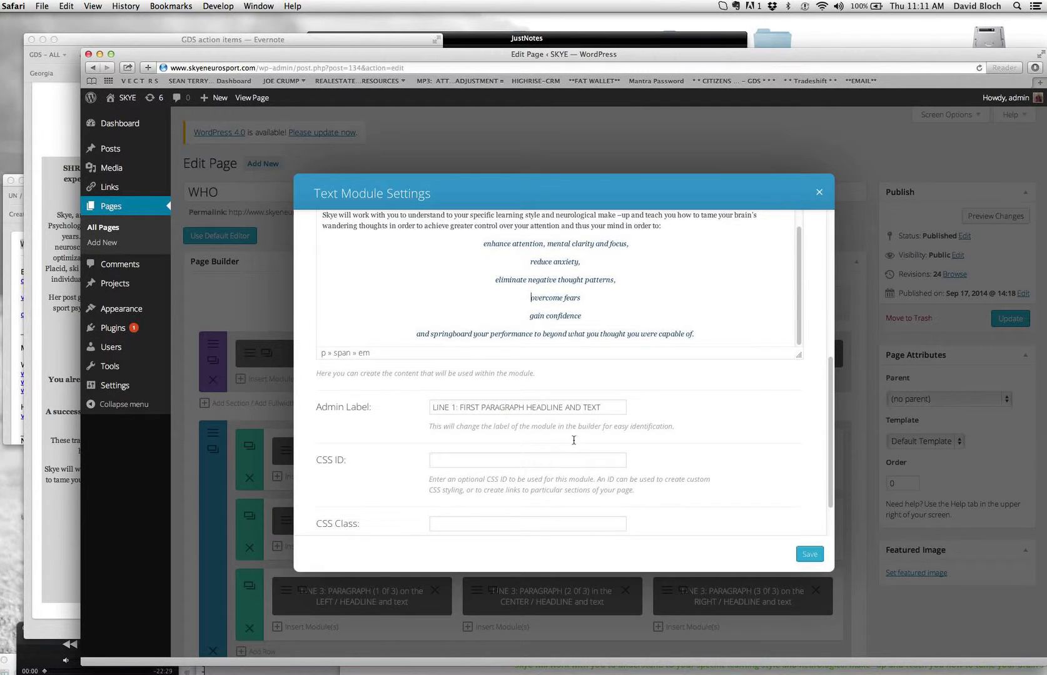
{"action": "triple_click", "coordinate": [471, 402]}
{"action": "left_click", "coordinate": [467, 409]}
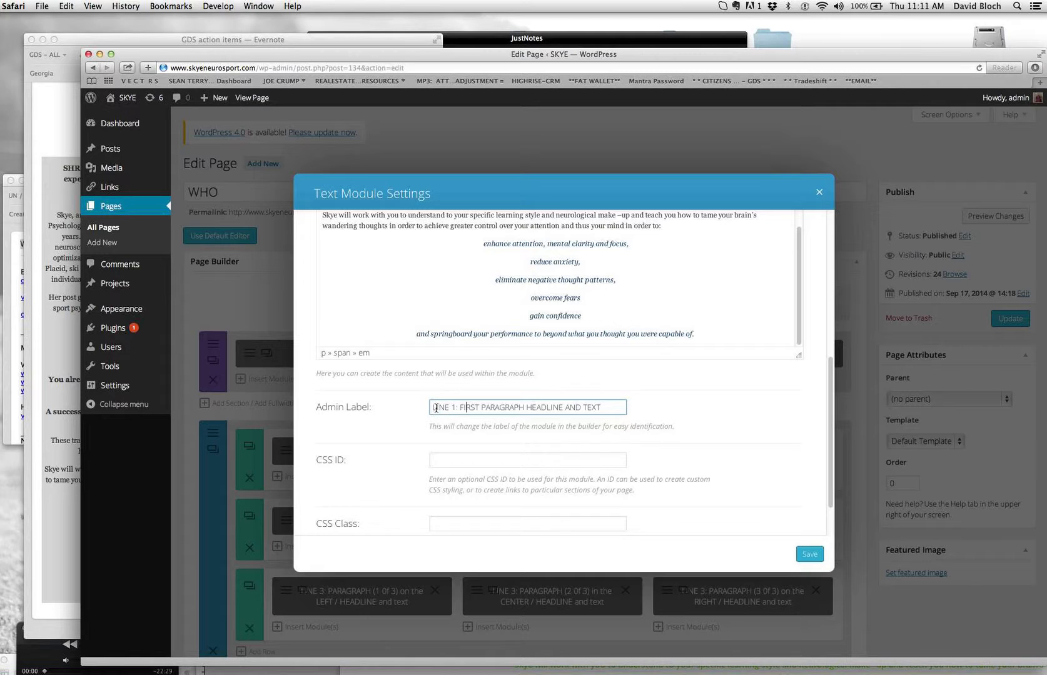
{"action": "left_click_drag", "start_coordinate": [431, 408], "coordinate": [631, 409]}
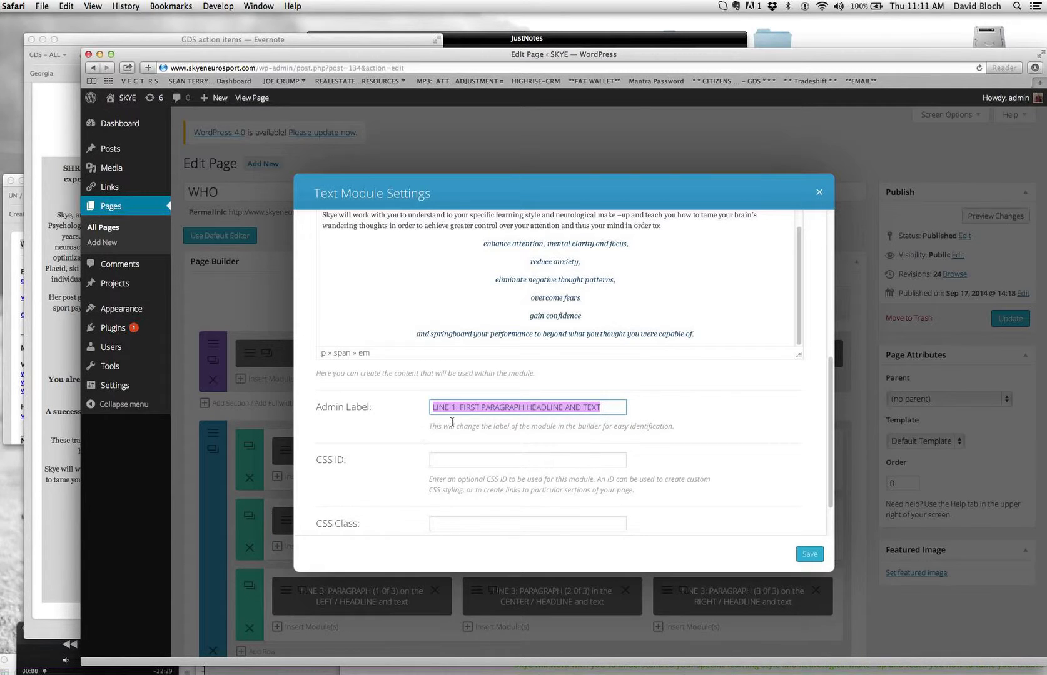
{"action": "left_click", "coordinate": [471, 409]}
{"action": "left_click_drag", "start_coordinate": [440, 407], "coordinate": [601, 409]}
{"action": "left_click", "coordinate": [606, 407]}
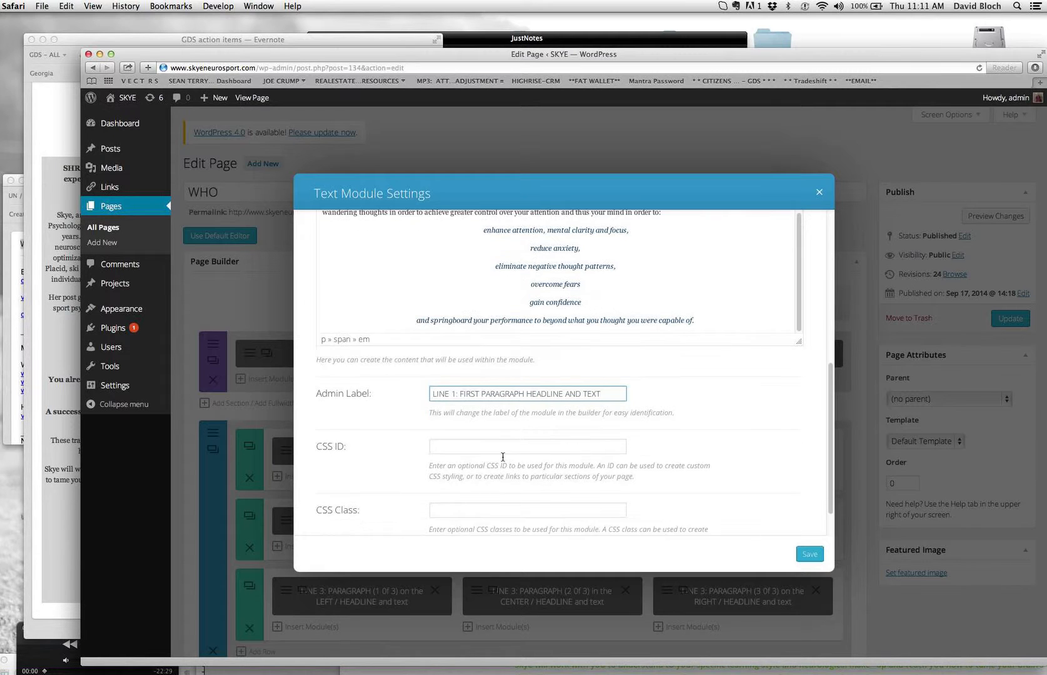
{"action": "scroll", "coordinate": [469, 450], "scroll_direction": "down", "scroll_amount": 3}
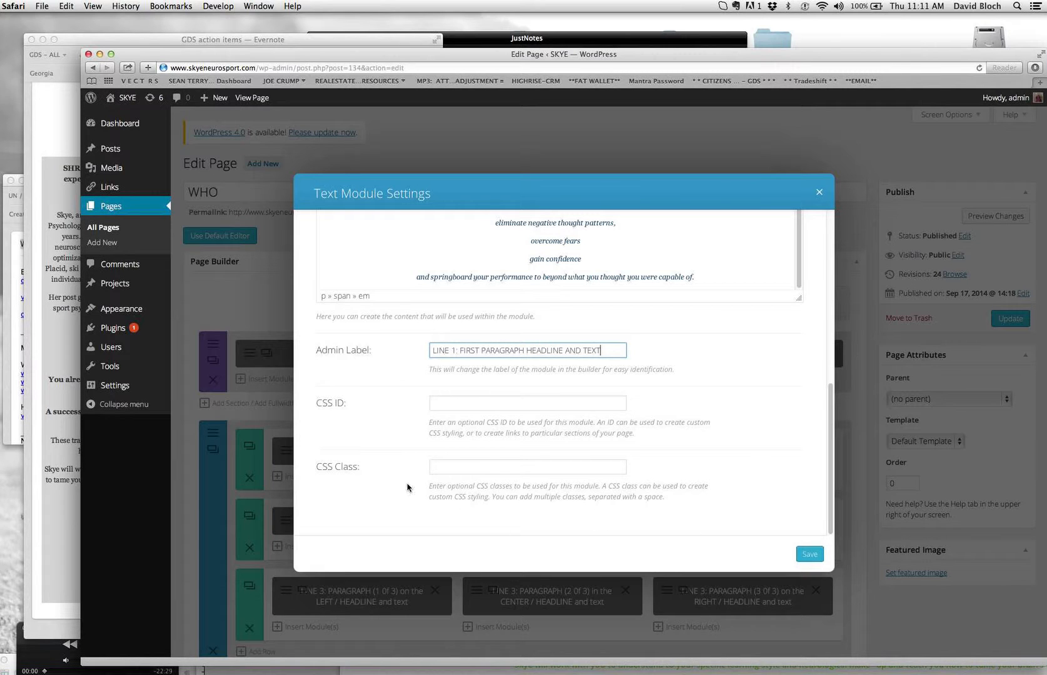
- Save the text module settings and update the WHO page
{"action": "left_click", "coordinate": [808, 554]}
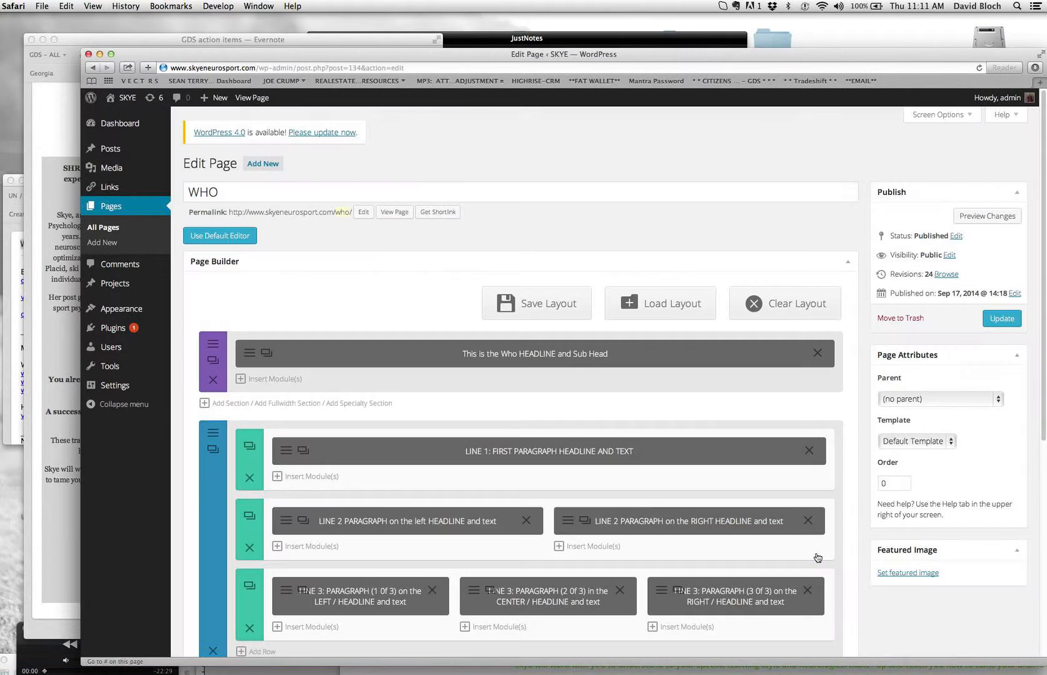
{"action": "left_click", "coordinate": [1001, 319]}
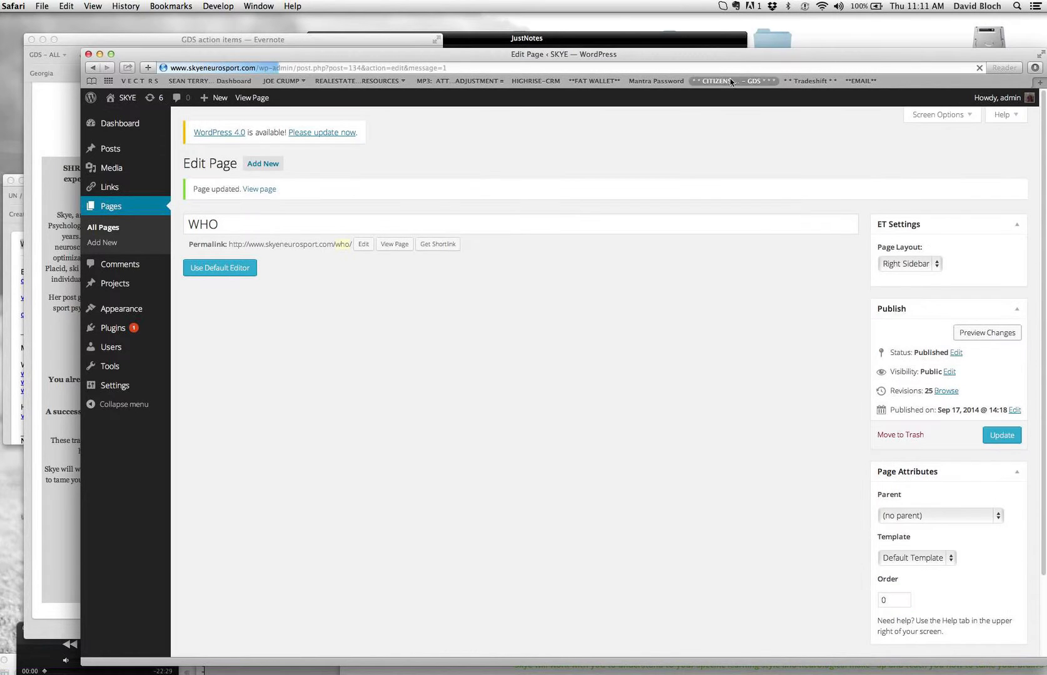
- Reload the published WHO page and check the new formatting of the ME and YOU text and the centered closing lines
{"action": "left_click_drag", "start_coordinate": [725, 62], "coordinate": [631, 298]}
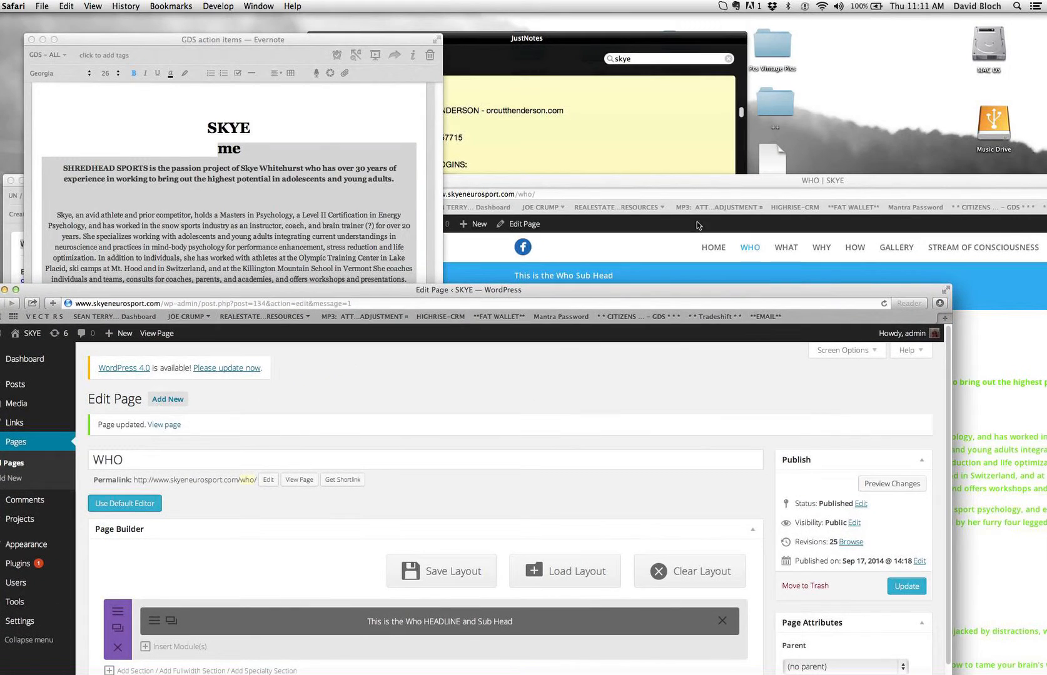
{"action": "left_click_drag", "start_coordinate": [690, 186], "coordinate": [394, 99]}
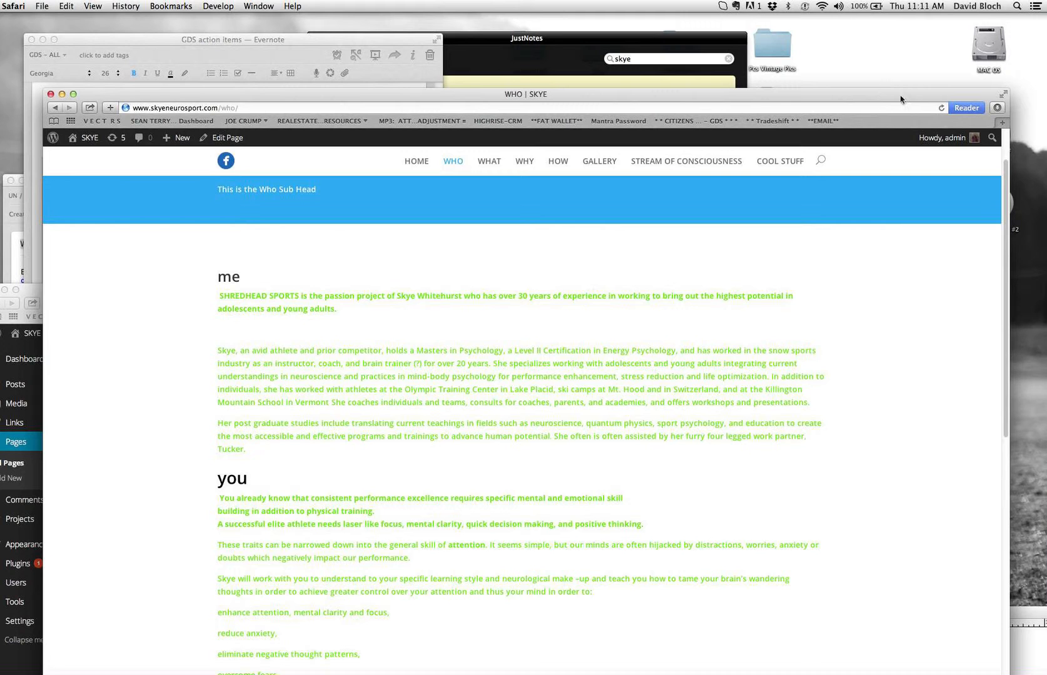
{"action": "left_click", "coordinate": [942, 110]}
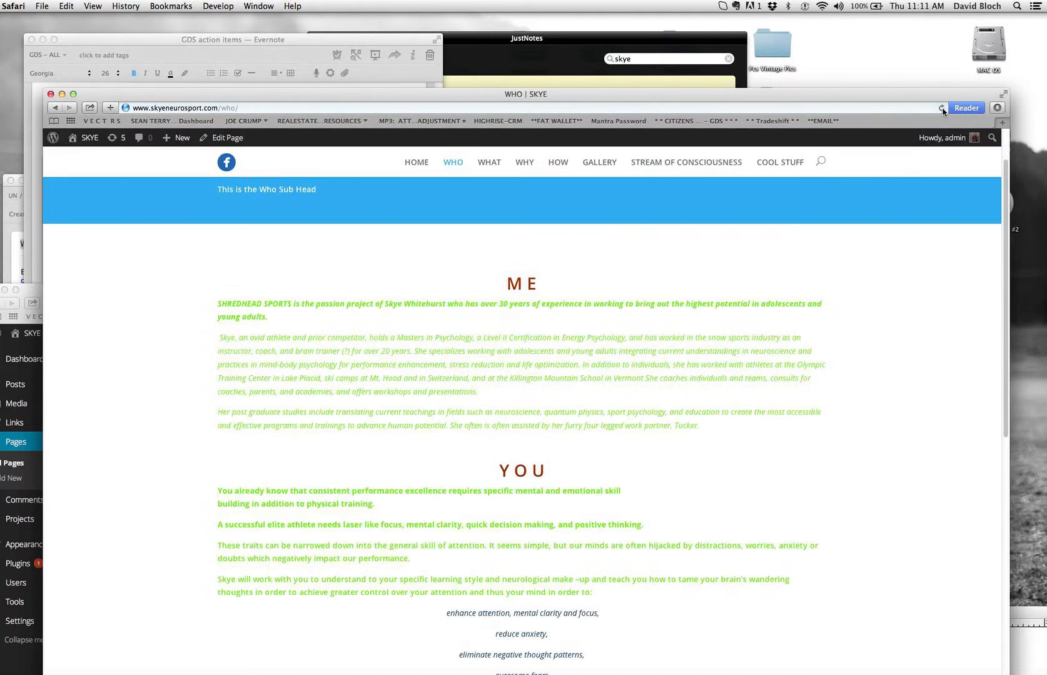
{"action": "scroll", "coordinate": [621, 407], "scroll_direction": "down", "scroll_amount": 4}
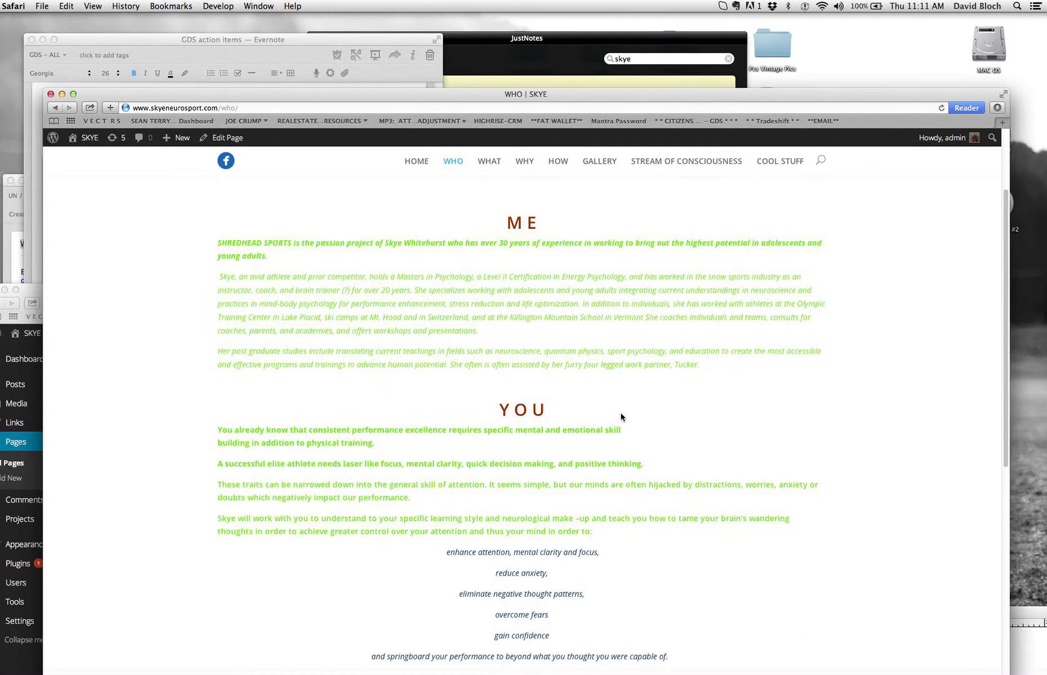
{"action": "scroll", "coordinate": [621, 419], "scroll_direction": "down", "scroll_amount": 8}
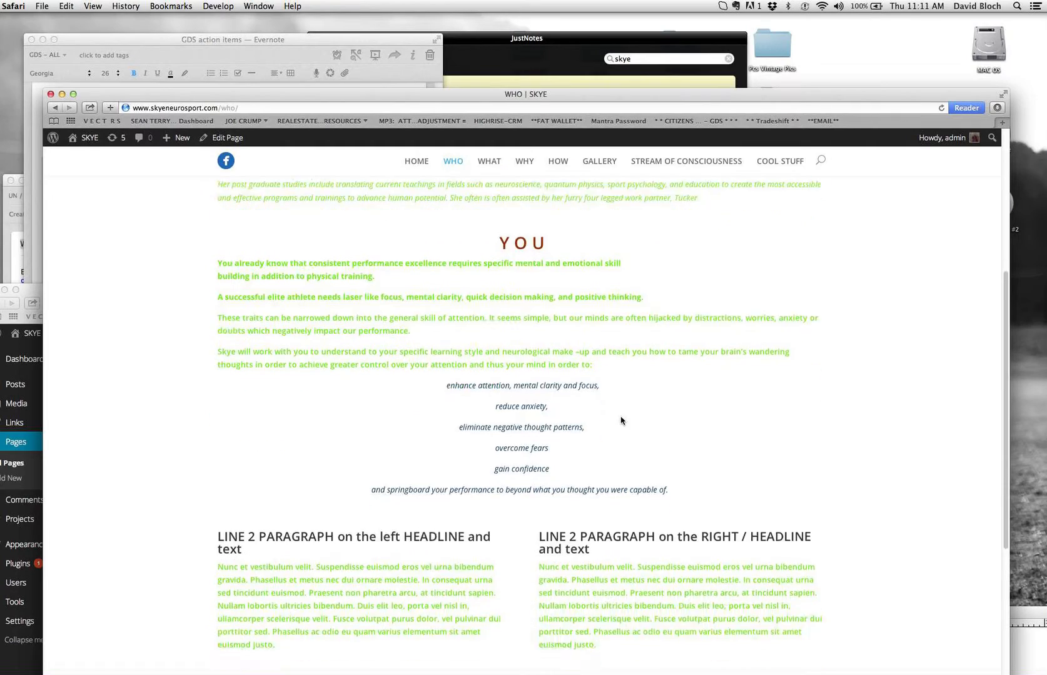
{"action": "scroll", "coordinate": [621, 420], "scroll_direction": "up", "scroll_amount": 8}
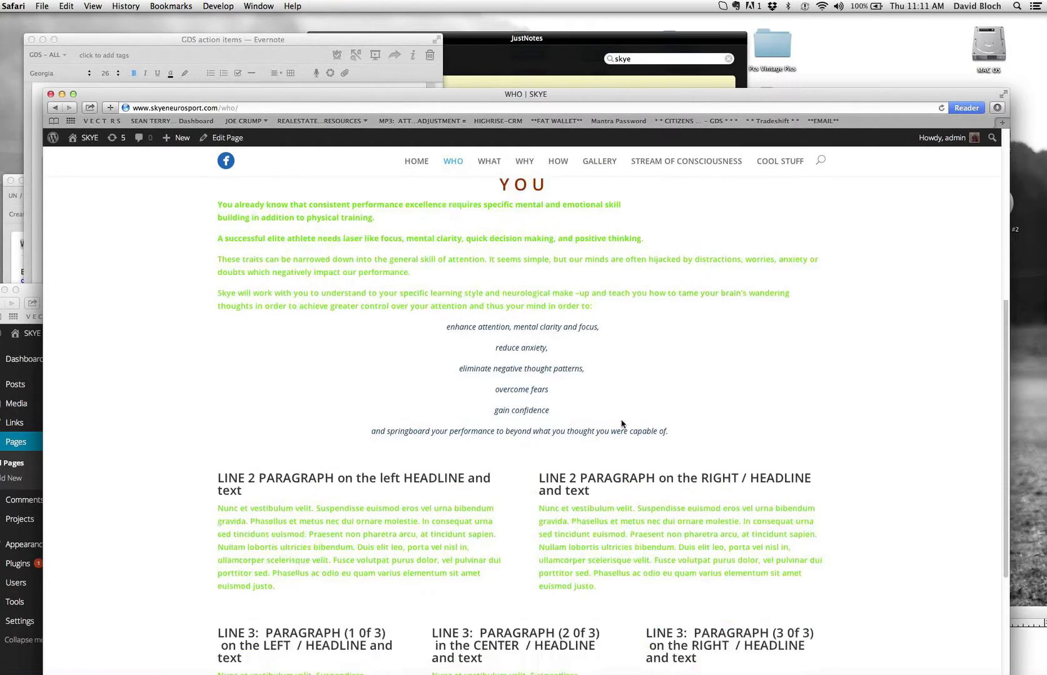
{"action": "scroll", "coordinate": [621, 423], "scroll_direction": "up", "scroll_amount": 3}
{"action": "scroll", "coordinate": [621, 422], "scroll_direction": "down", "scroll_amount": 12}
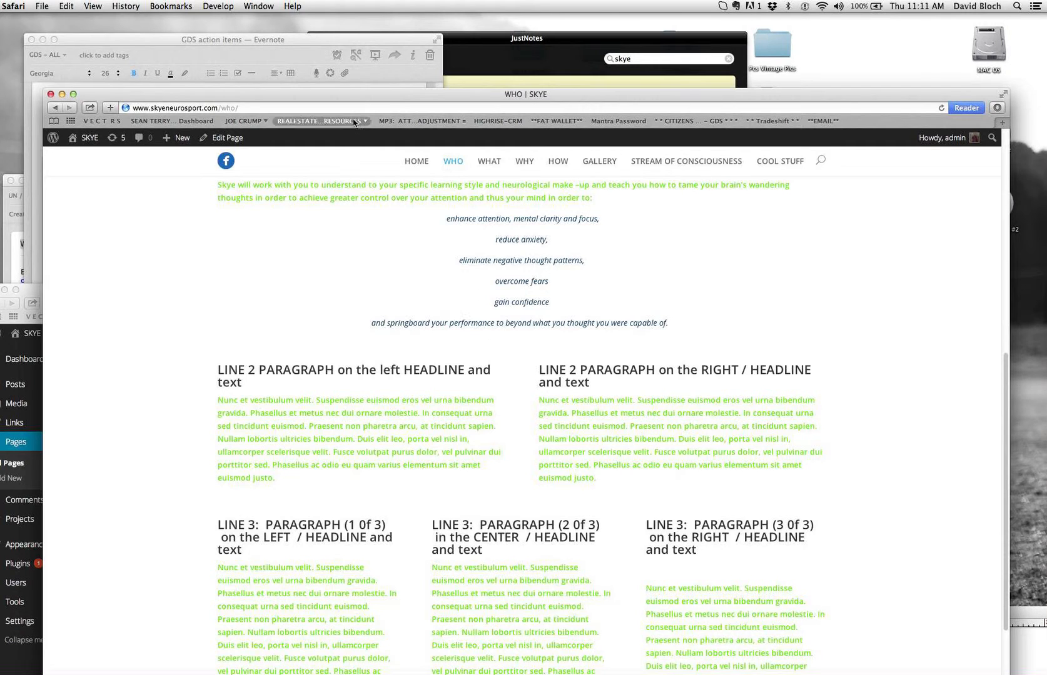
- Compare the page builder's LINE 2 modules with the left and right LINE 2 paragraphs on the published WHO page
{"action": "left_click_drag", "start_coordinate": [353, 99], "coordinate": [574, 36]}
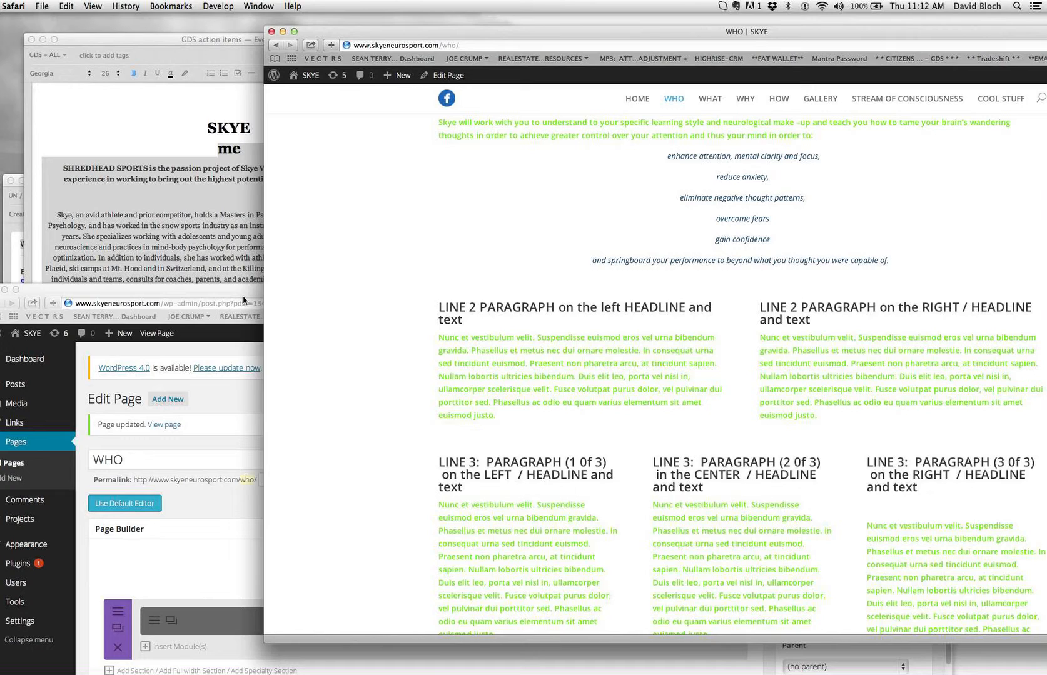
{"action": "left_click_drag", "start_coordinate": [246, 295], "coordinate": [327, 78]}
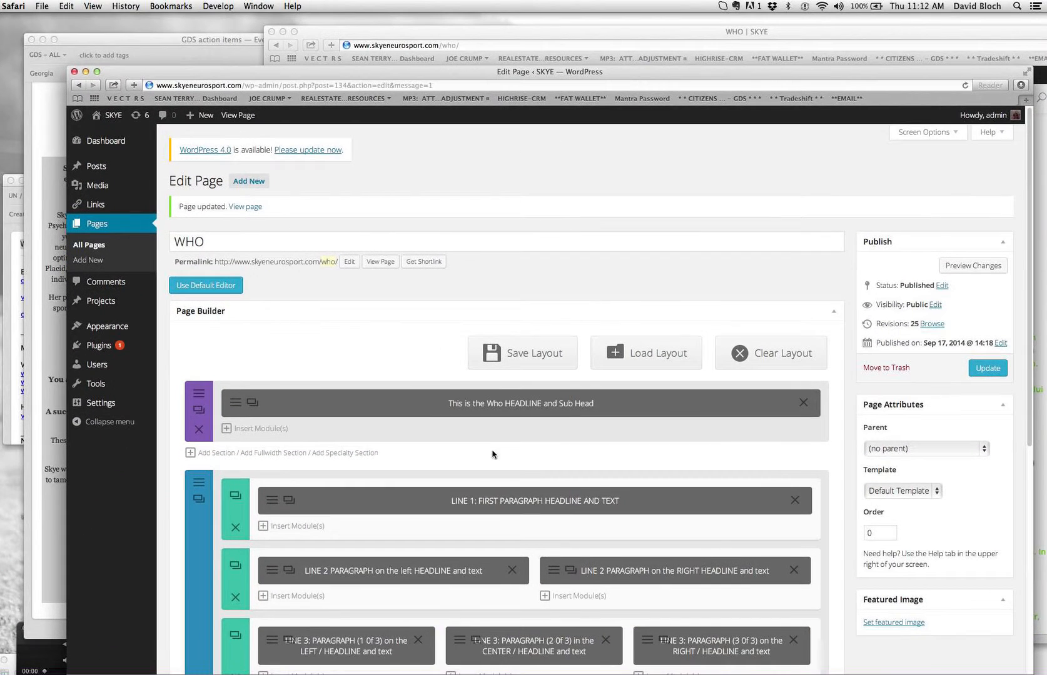
{"action": "scroll", "coordinate": [494, 446], "scroll_direction": "down", "scroll_amount": 2}
{"action": "scroll", "coordinate": [494, 446], "scroll_direction": "down", "scroll_amount": 1}
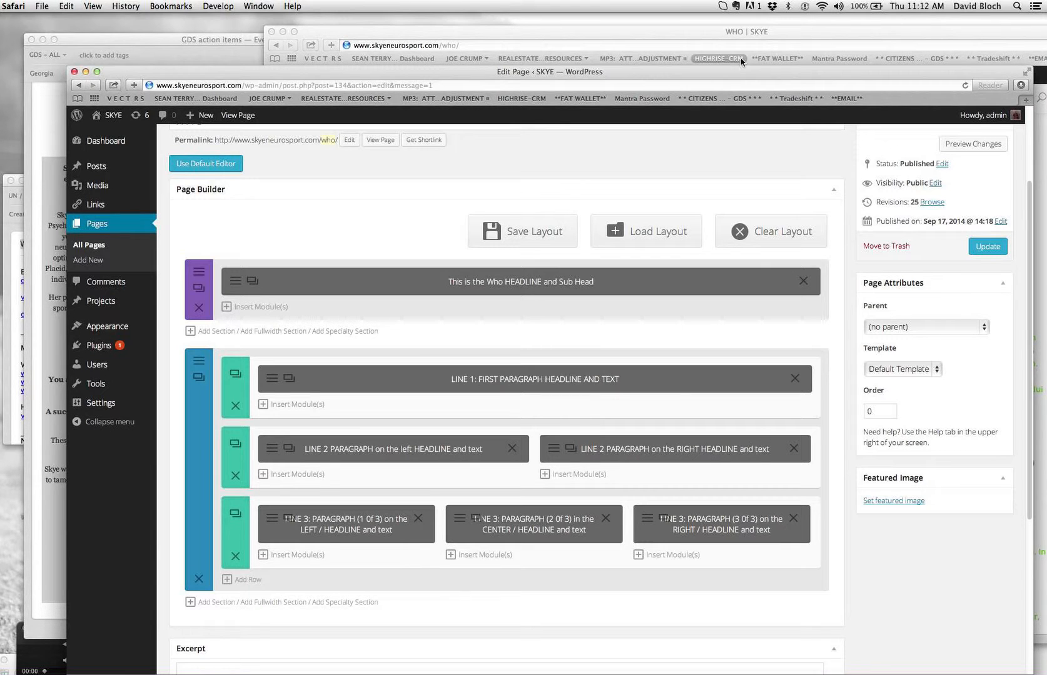
{"action": "left_click", "coordinate": [753, 33]}
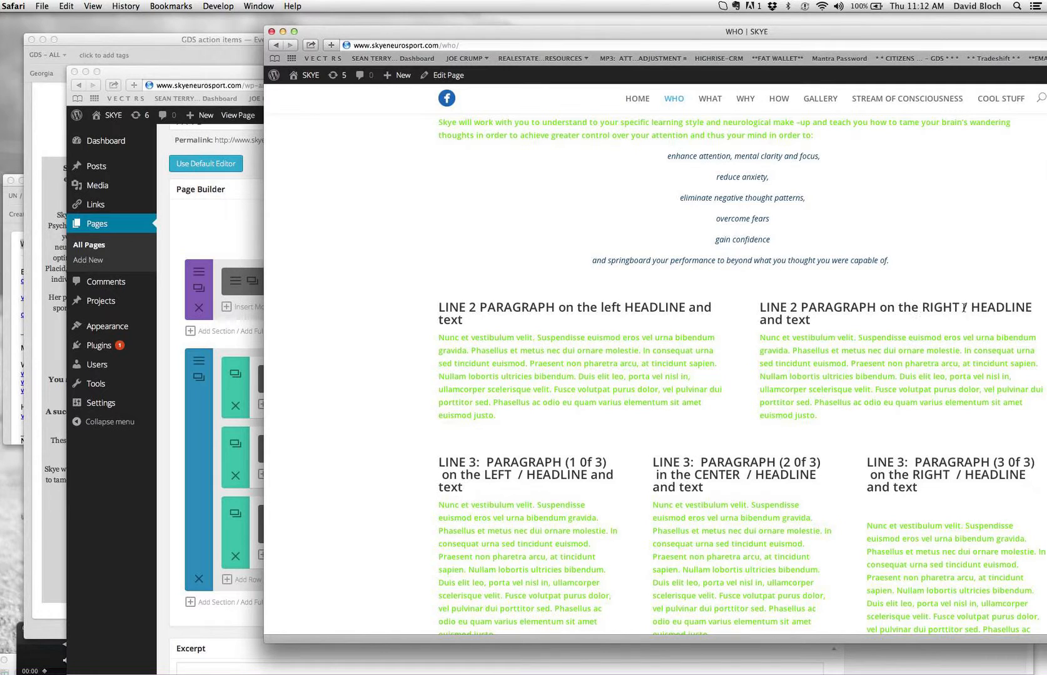
{"action": "left_click_drag", "start_coordinate": [759, 339], "coordinate": [818, 414]}
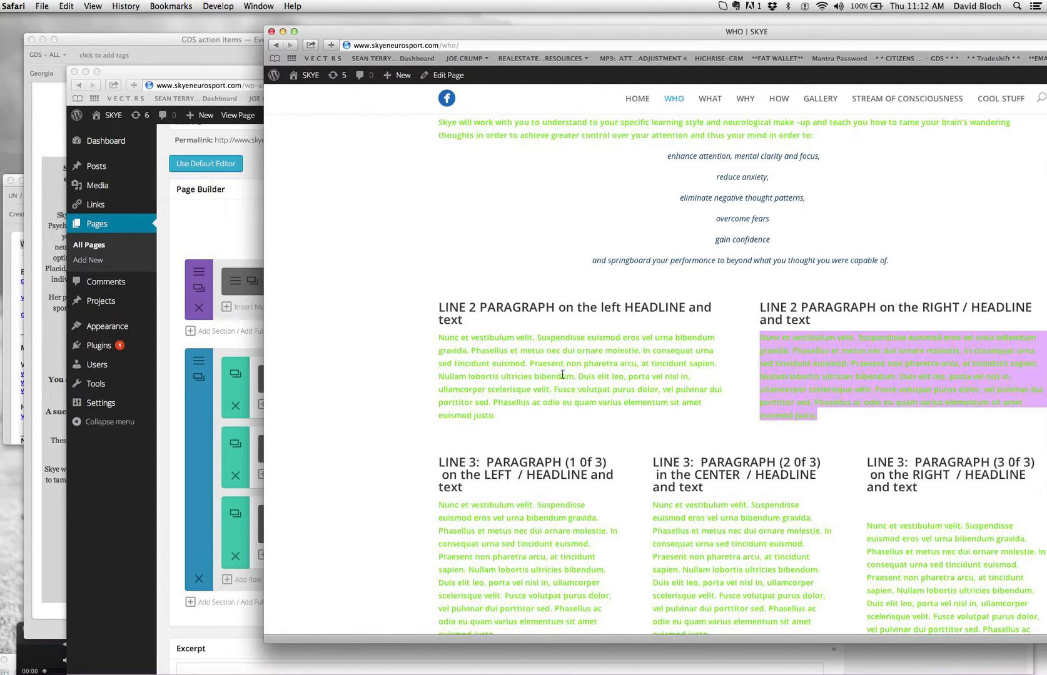
{"action": "left_click", "coordinate": [447, 342]}
{"action": "left_click_drag", "start_coordinate": [439, 341], "coordinate": [496, 415]}
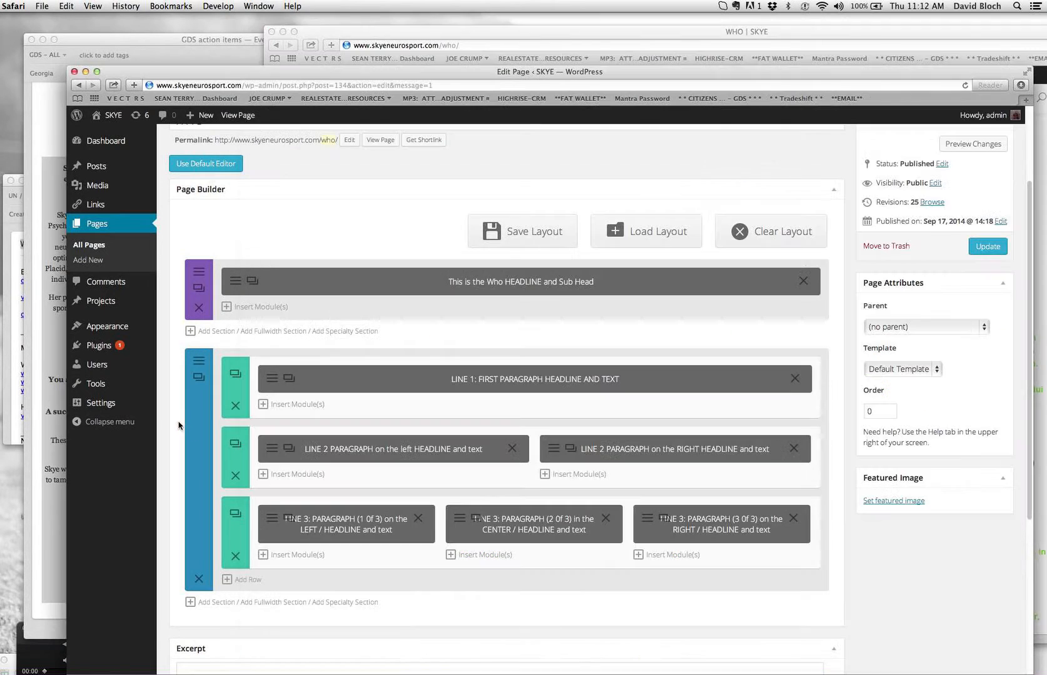
- Examine the headline and body paragraph in the left LINE 2 text module's settings, then close them without saving
{"action": "left_click", "coordinate": [180, 420]}
{"action": "left_click", "coordinate": [272, 452]}
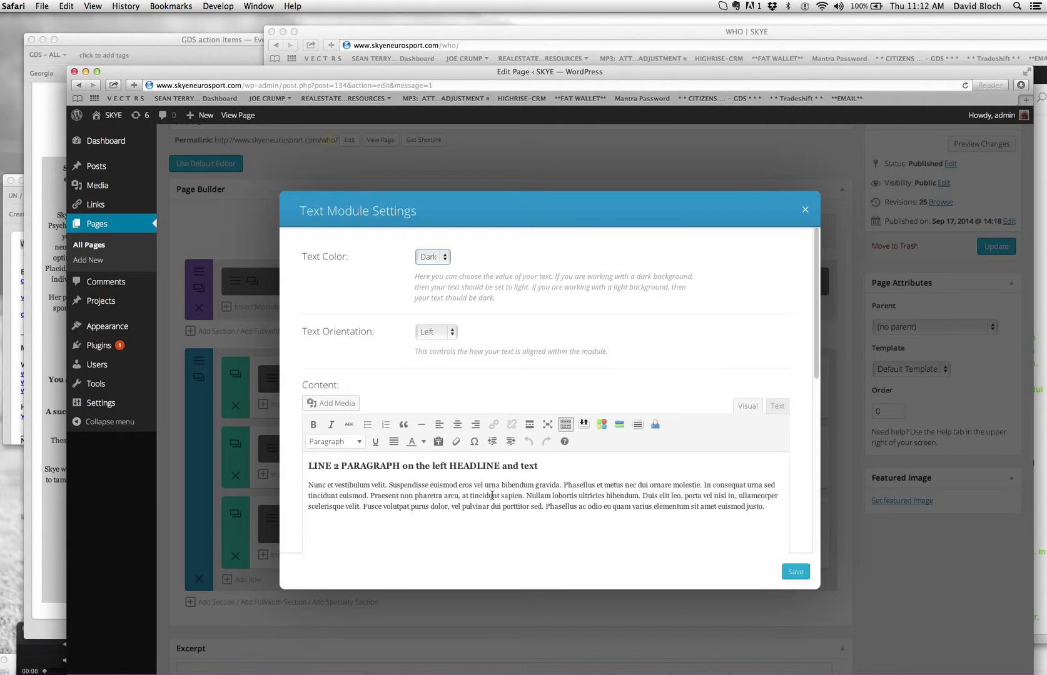
{"action": "scroll", "coordinate": [491, 495], "scroll_direction": "down", "scroll_amount": 3}
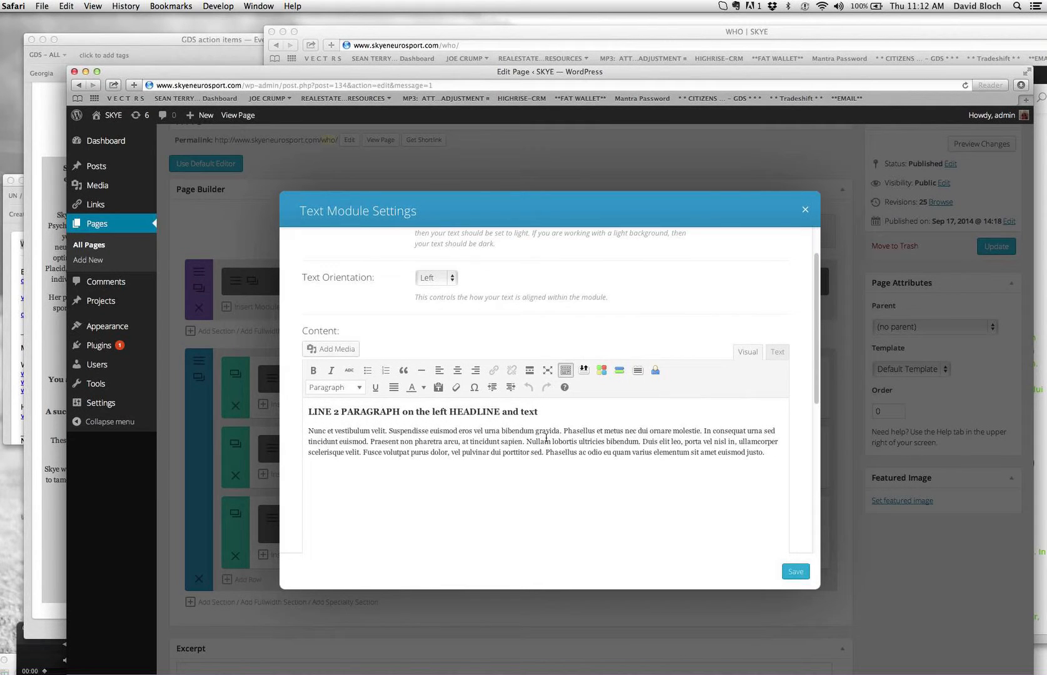
{"action": "left_click_drag", "start_coordinate": [542, 413], "coordinate": [309, 413]}
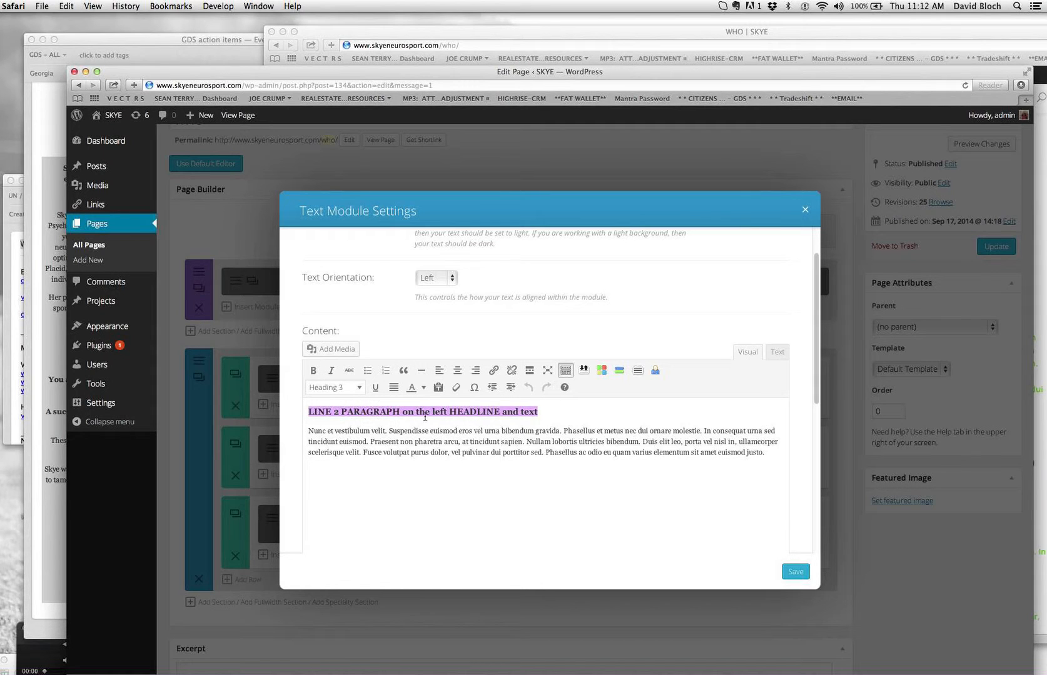
{"action": "left_click", "coordinate": [391, 412]}
{"action": "left_click", "coordinate": [413, 416]}
{"action": "left_click_drag", "start_coordinate": [430, 414], "coordinate": [332, 414]}
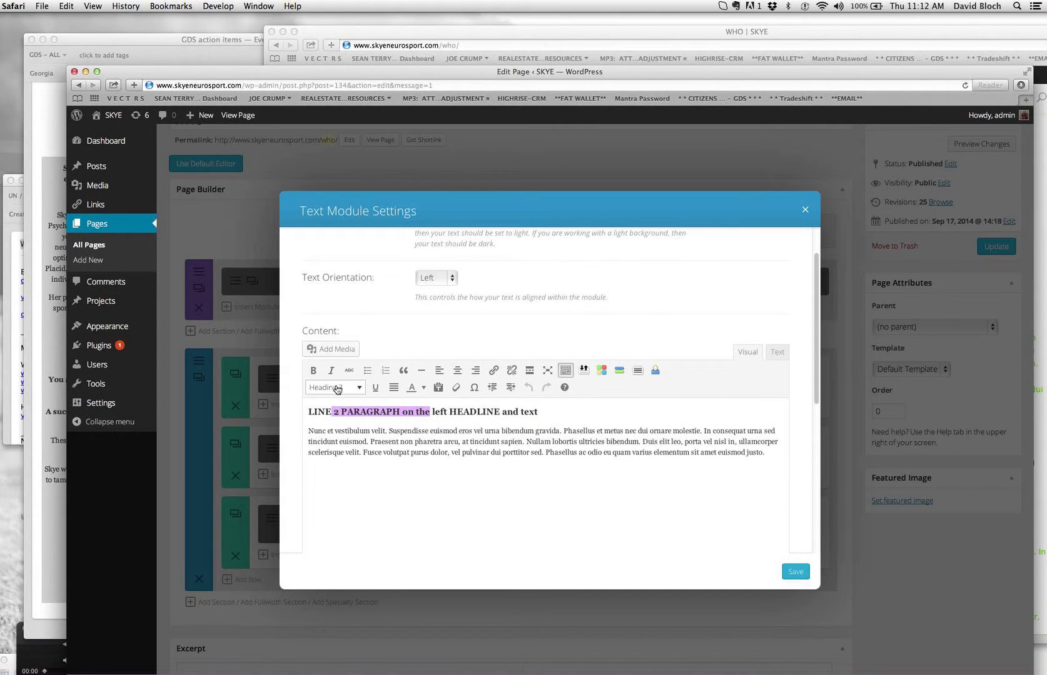
{"action": "left_click", "coordinate": [311, 430]}
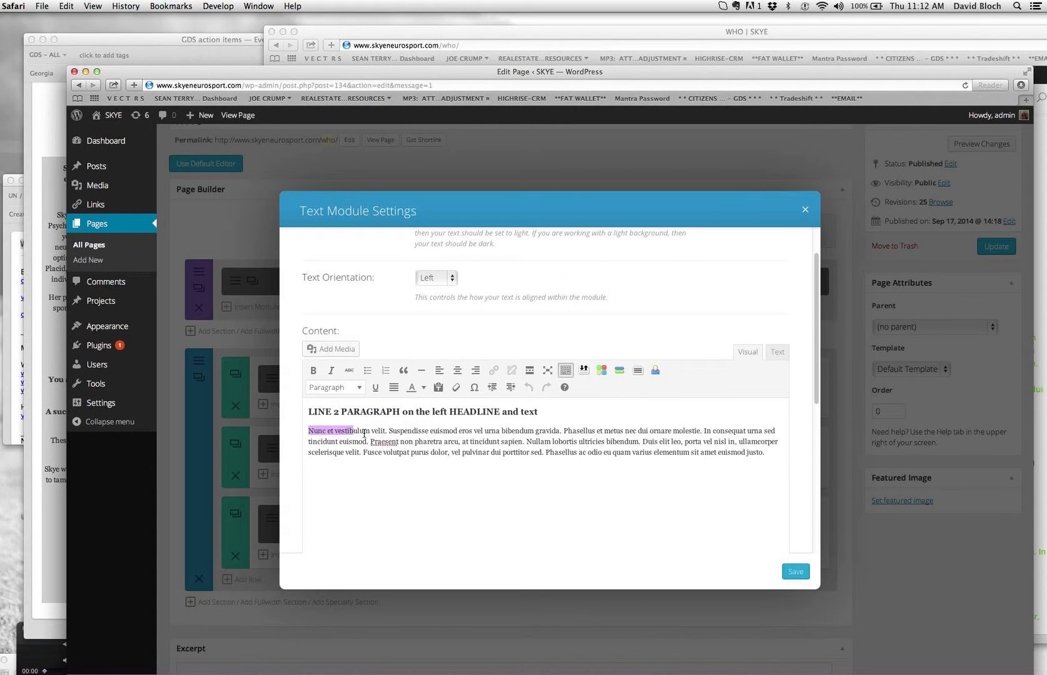
{"action": "left_click_drag", "start_coordinate": [308, 430], "coordinate": [747, 473]}
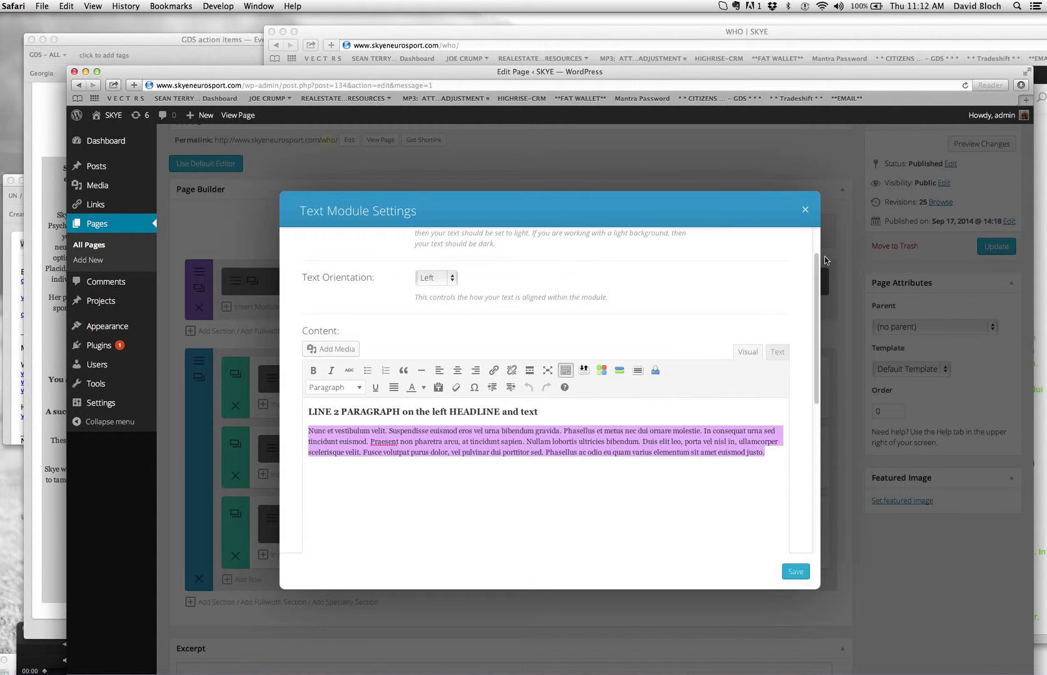
{"action": "left_click", "coordinate": [806, 211]}
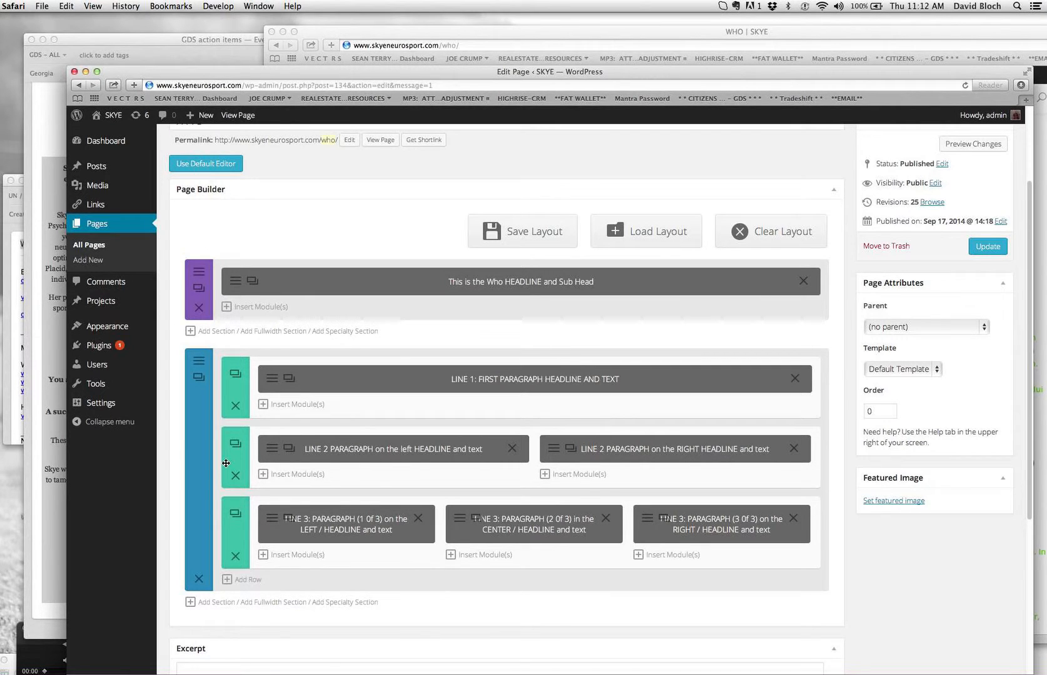
- Move the LINE 2 row below the LINE 3 row and add a new row with two 1/2 columns beneath it
{"action": "left_click_drag", "start_coordinate": [230, 458], "coordinate": [233, 539]}
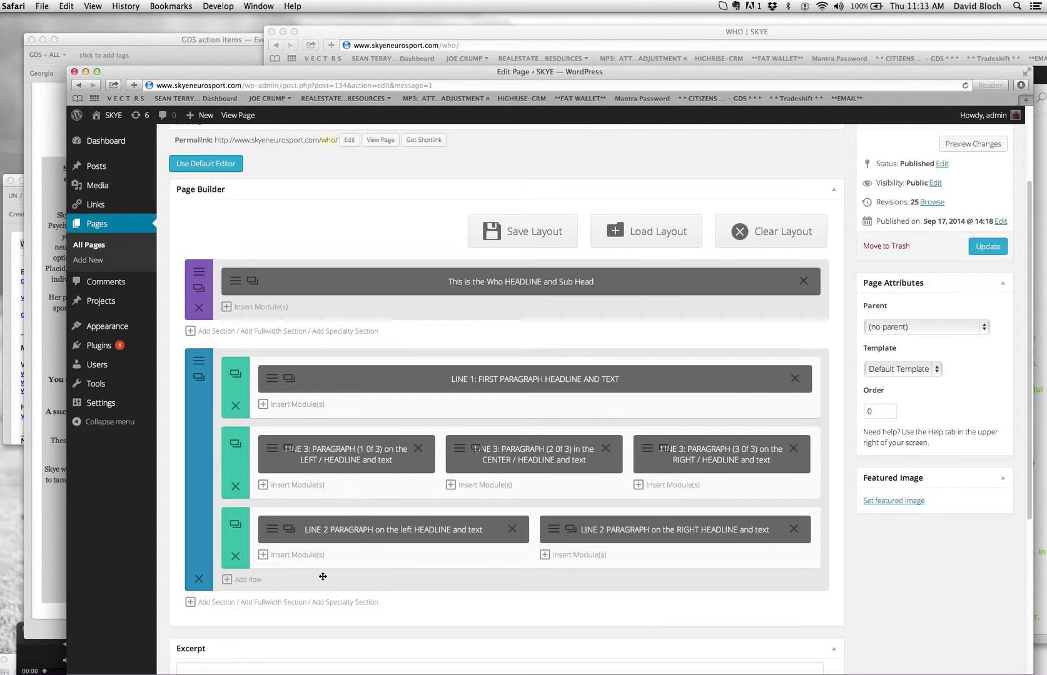
{"action": "left_click", "coordinate": [250, 580]}
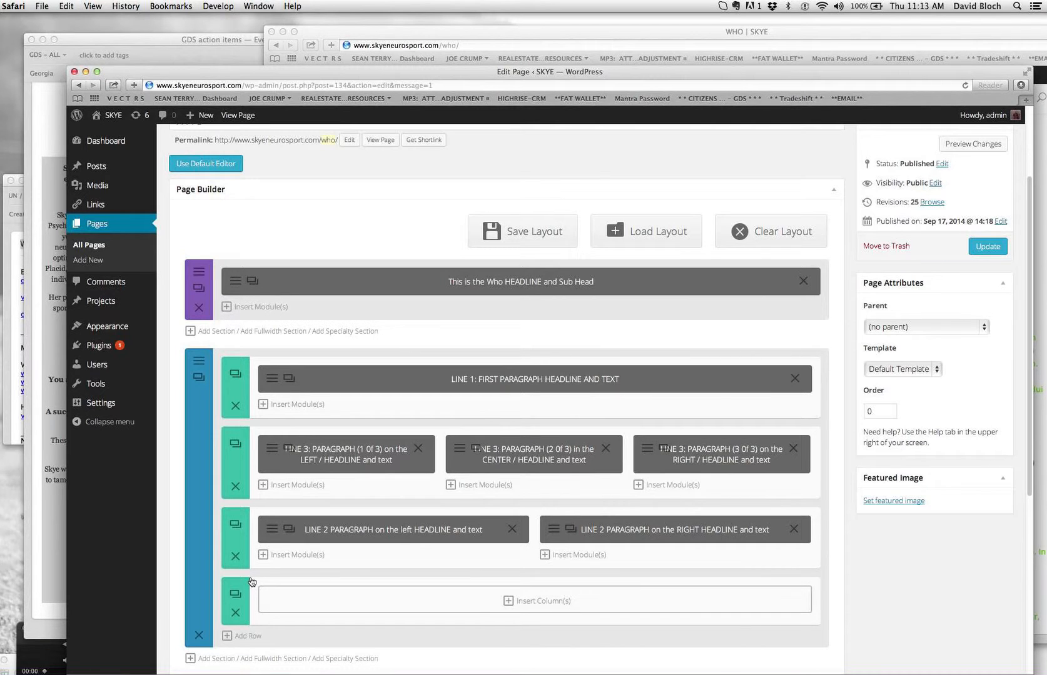
{"action": "left_click", "coordinate": [545, 603]}
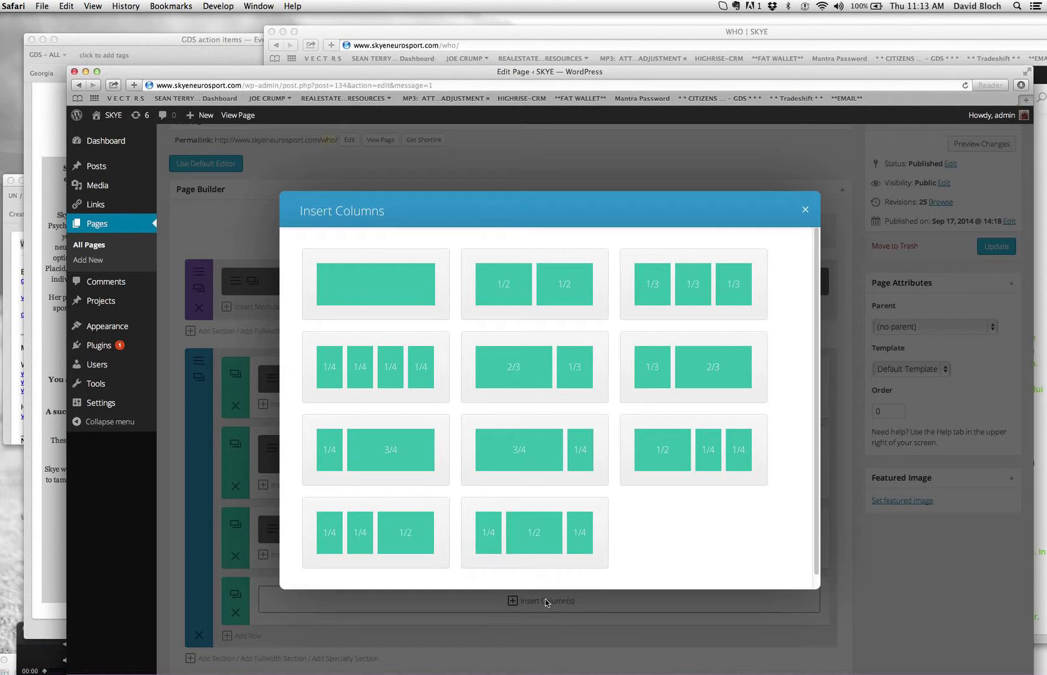
{"action": "left_click", "coordinate": [511, 281]}
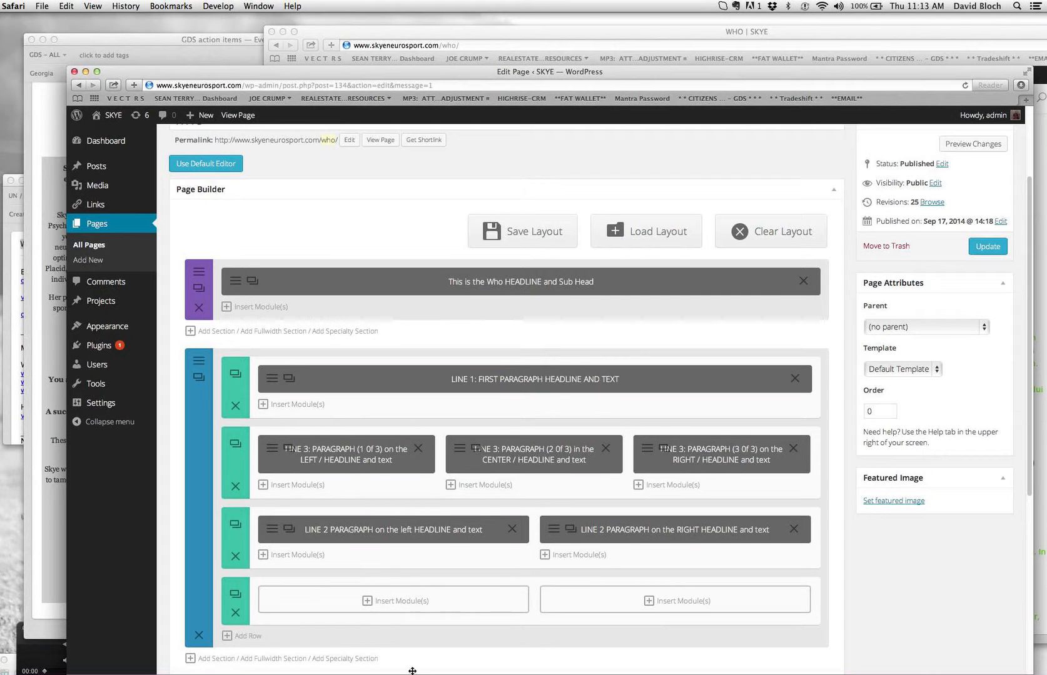
- Insert an Image module in the new row's first column and set its image to the backcountry skiing photo from the media library
{"action": "left_click", "coordinate": [401, 602]}
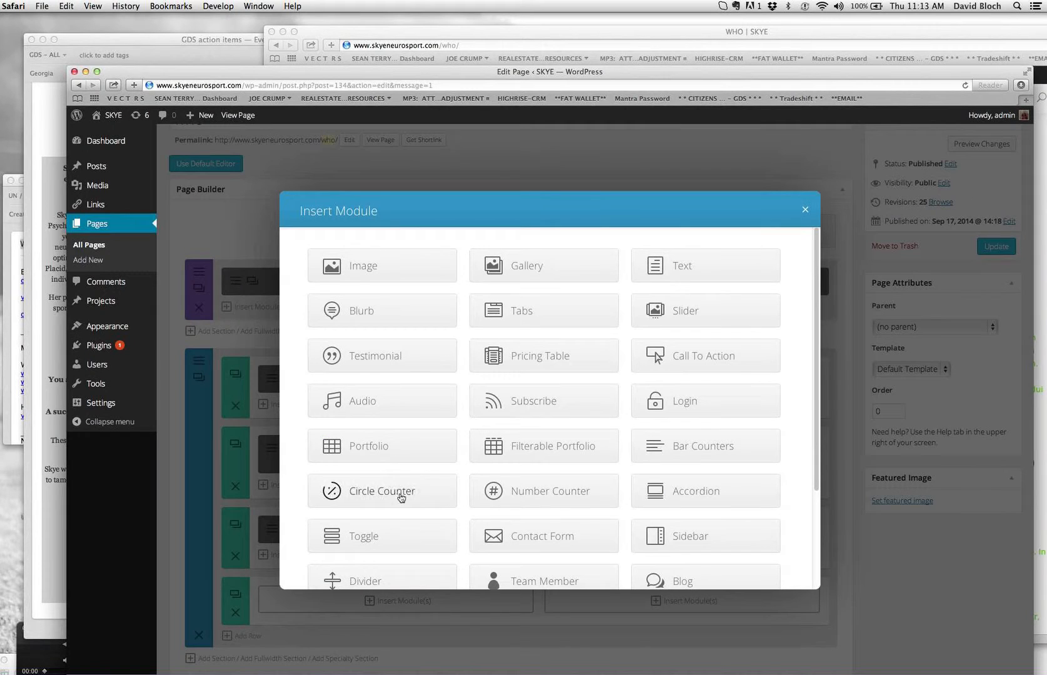
{"action": "left_click", "coordinate": [362, 269]}
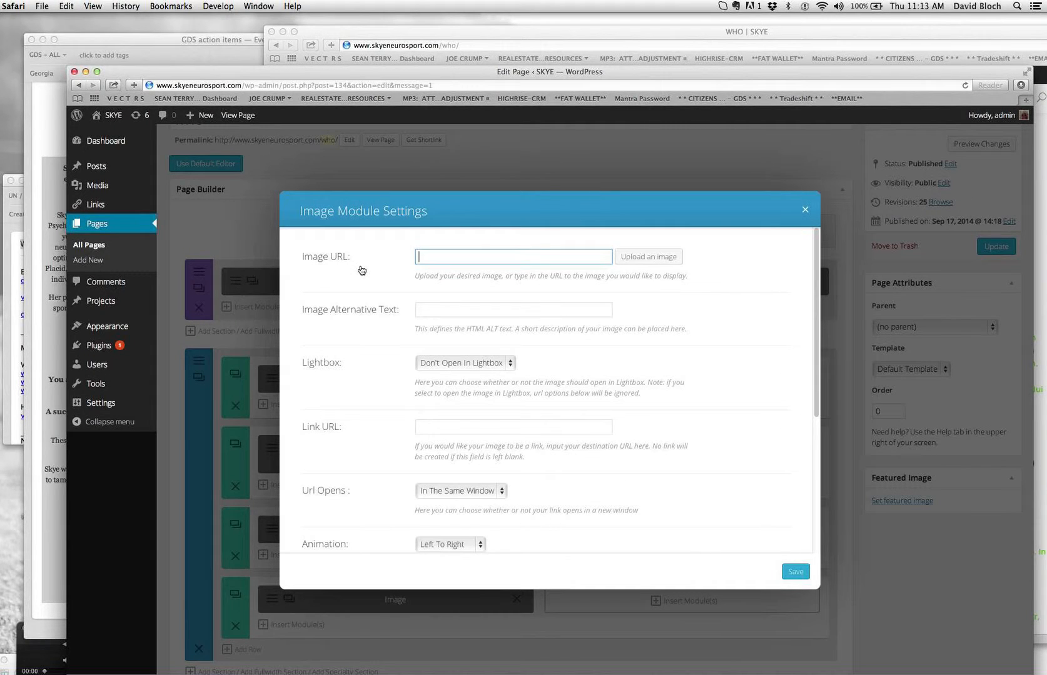
{"action": "left_click", "coordinate": [646, 259]}
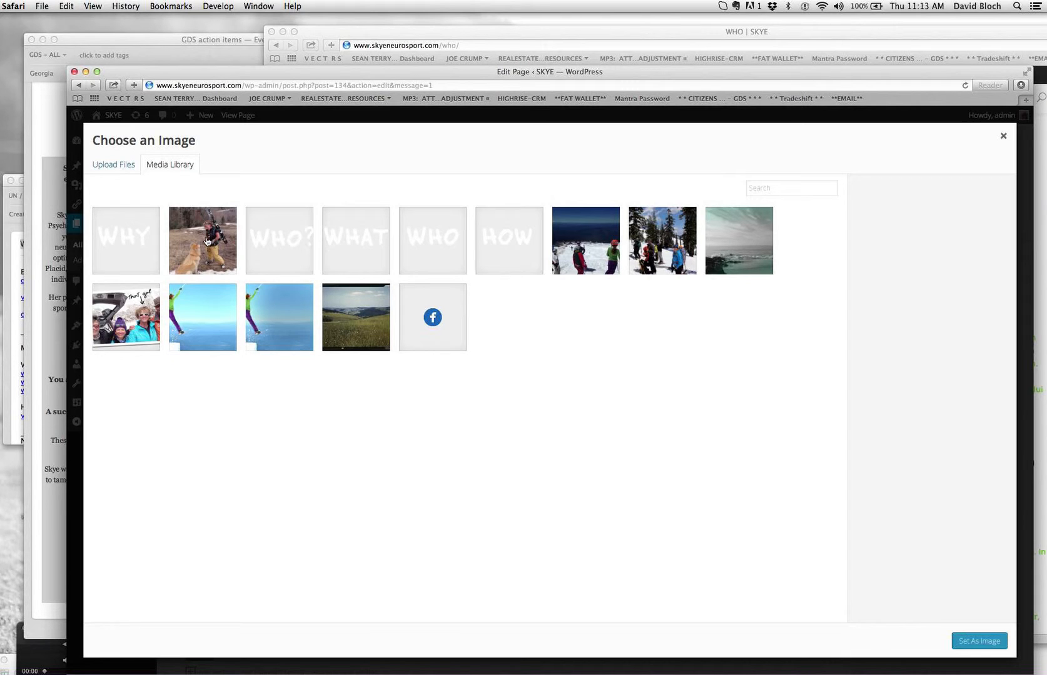
{"action": "left_click", "coordinate": [207, 242]}
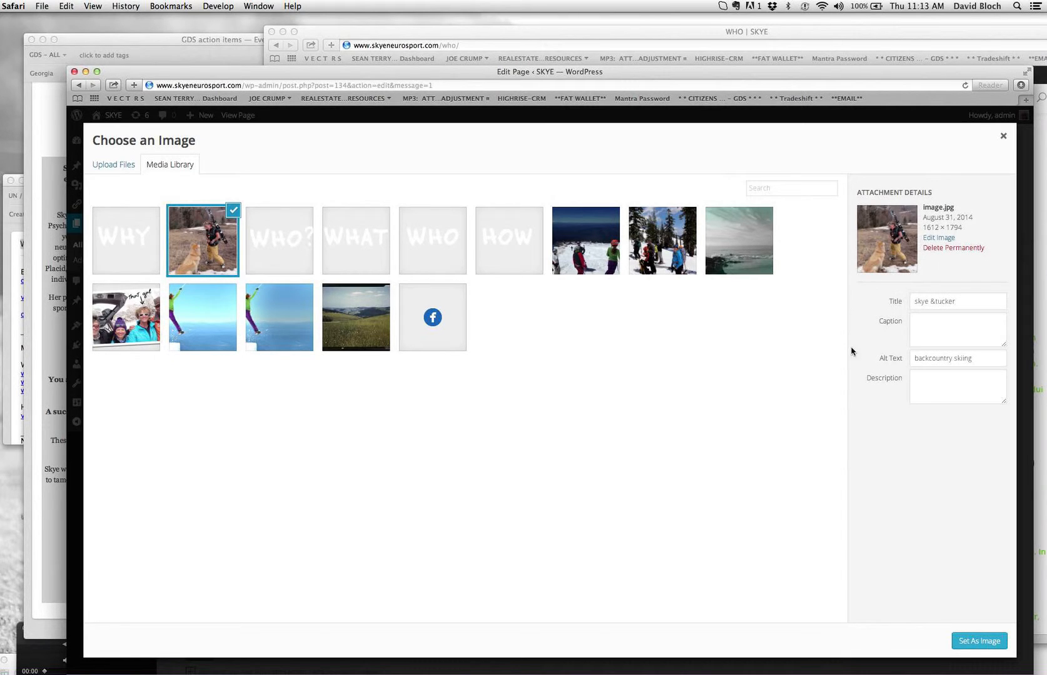
{"action": "left_click_drag", "start_coordinate": [954, 300], "coordinate": [910, 318]}
{"action": "left_click_drag", "start_coordinate": [946, 358], "coordinate": [912, 359]}
{"action": "left_click", "coordinate": [970, 359]}
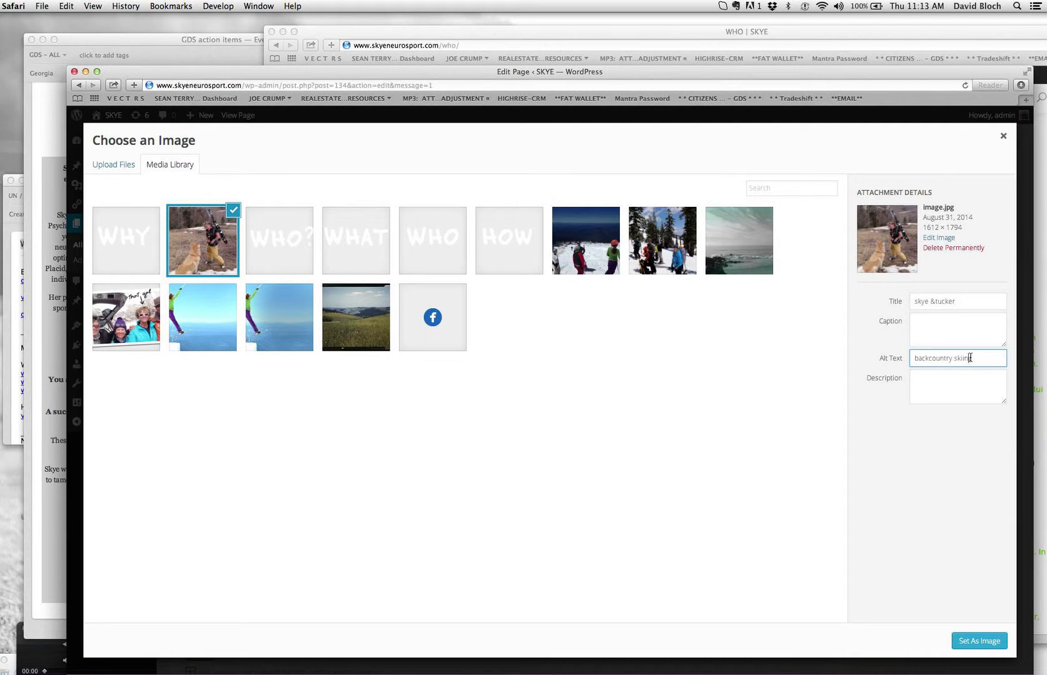
{"action": "left_click", "coordinate": [979, 641]}
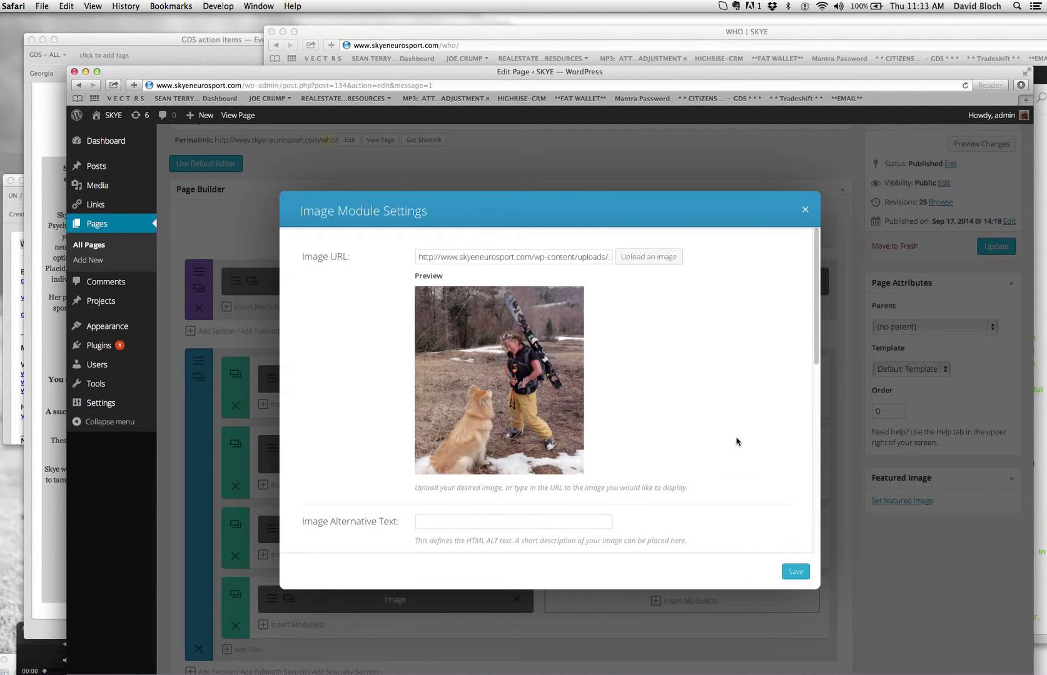
- Examine the Image module's alternative text, lightbox, link URL and URL-opening options without changing them
{"action": "scroll", "coordinate": [736, 442], "scroll_direction": "down", "scroll_amount": 5}
{"action": "left_click", "coordinate": [468, 415]}
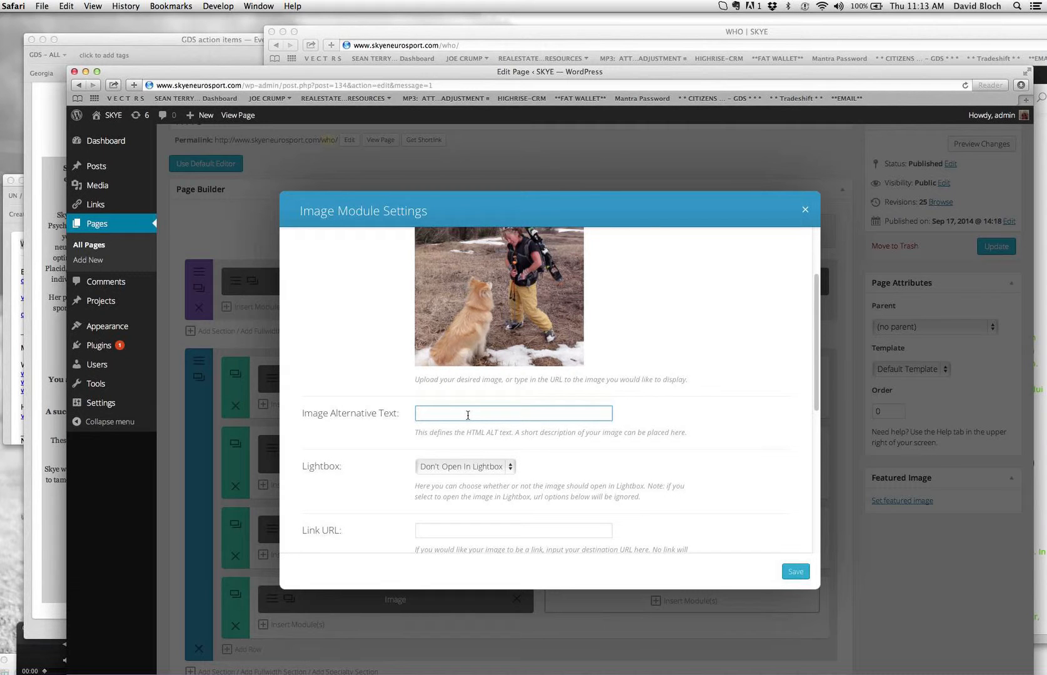
{"action": "scroll", "coordinate": [613, 406], "scroll_direction": "down", "scroll_amount": 1}
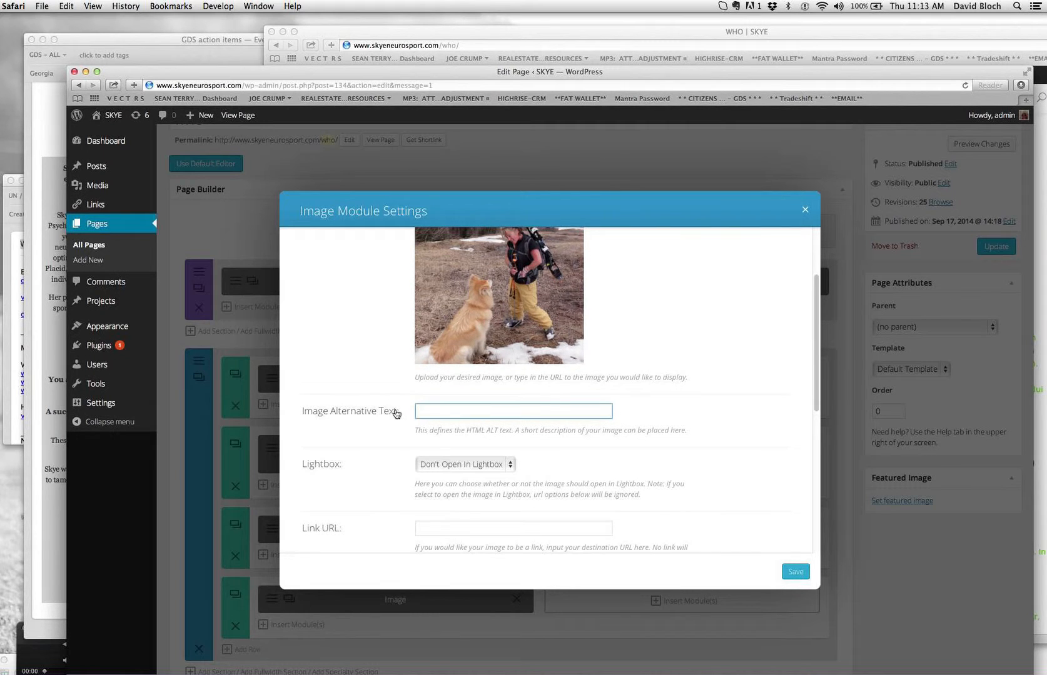
{"action": "scroll", "coordinate": [472, 406], "scroll_direction": "down", "scroll_amount": 3}
{"action": "scroll", "coordinate": [472, 410], "scroll_direction": "down", "scroll_amount": 4}
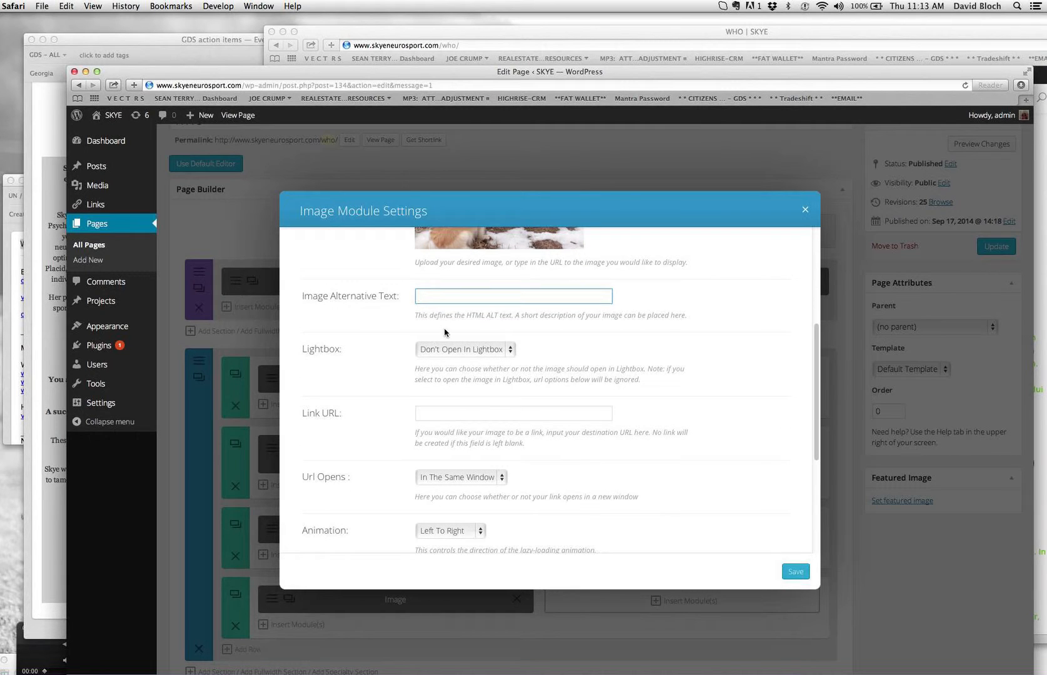
{"action": "scroll", "coordinate": [663, 449], "scroll_direction": "down", "scroll_amount": 5}
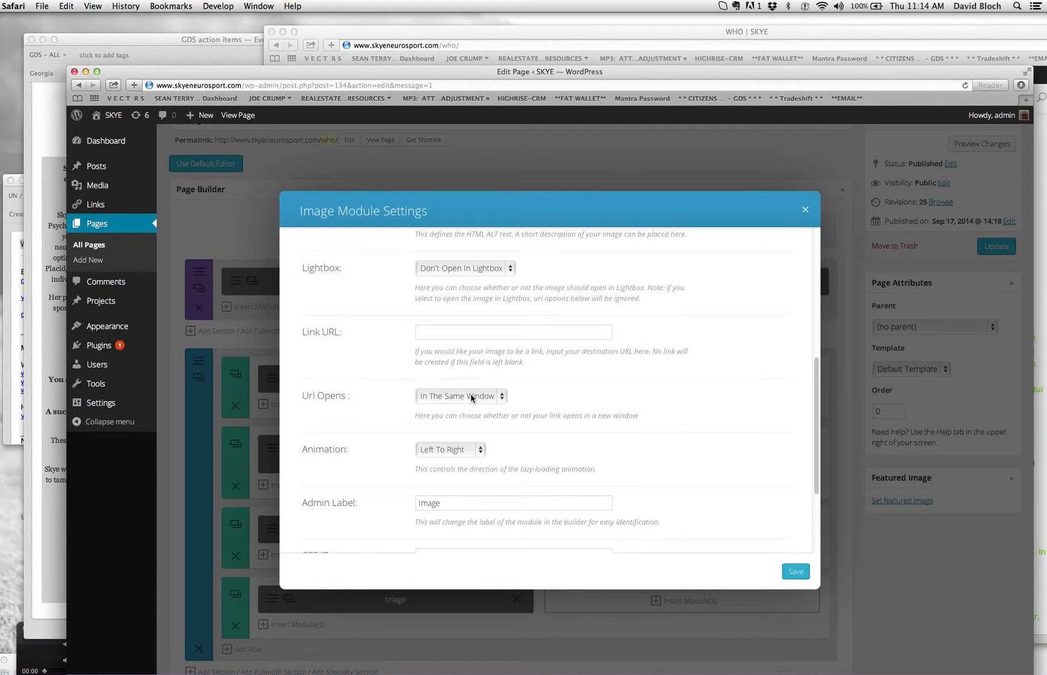
{"action": "left_click", "coordinate": [475, 398]}
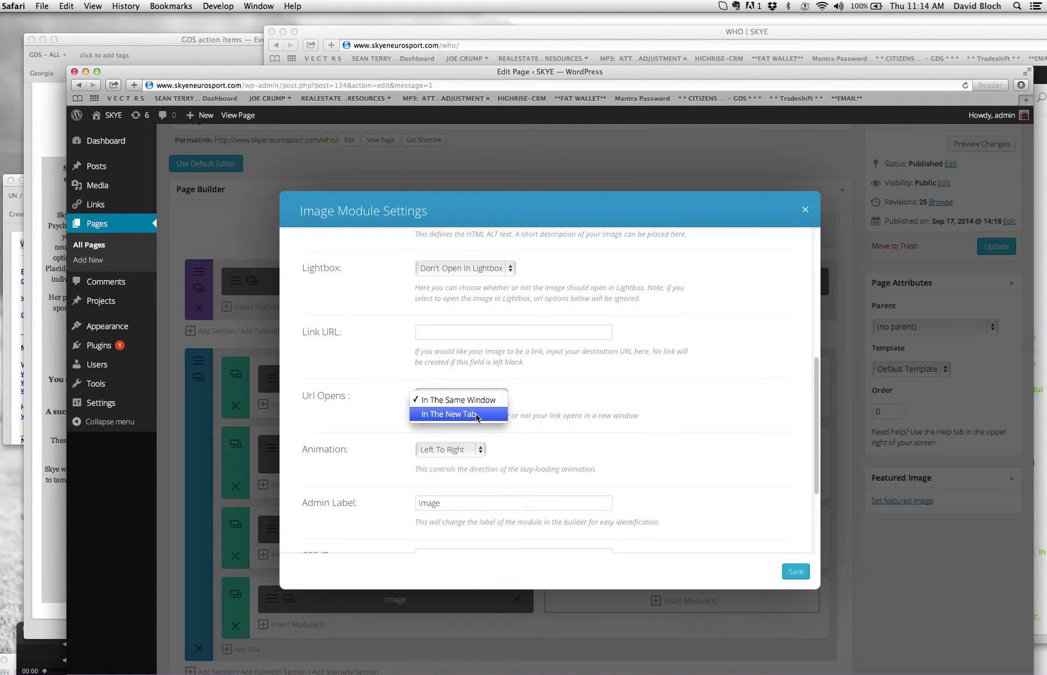
{"action": "left_click", "coordinate": [566, 408]}
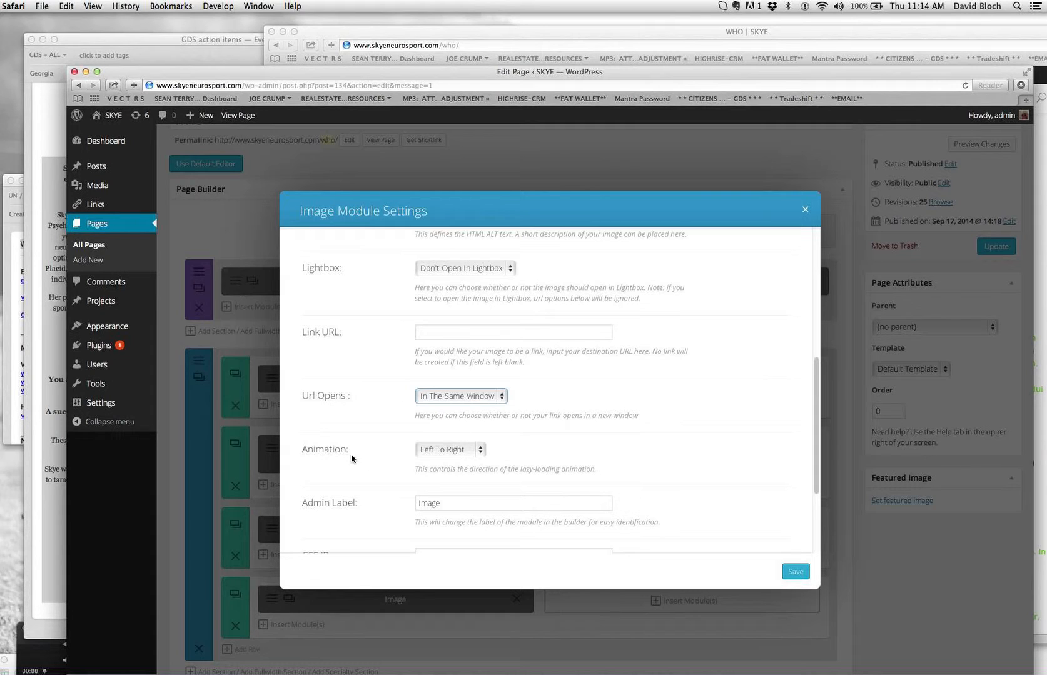
- Set the image's animation to Fade In and its admin label to the pictured pair's names plus "pic", and save the module
{"action": "left_click", "coordinate": [468, 452]}
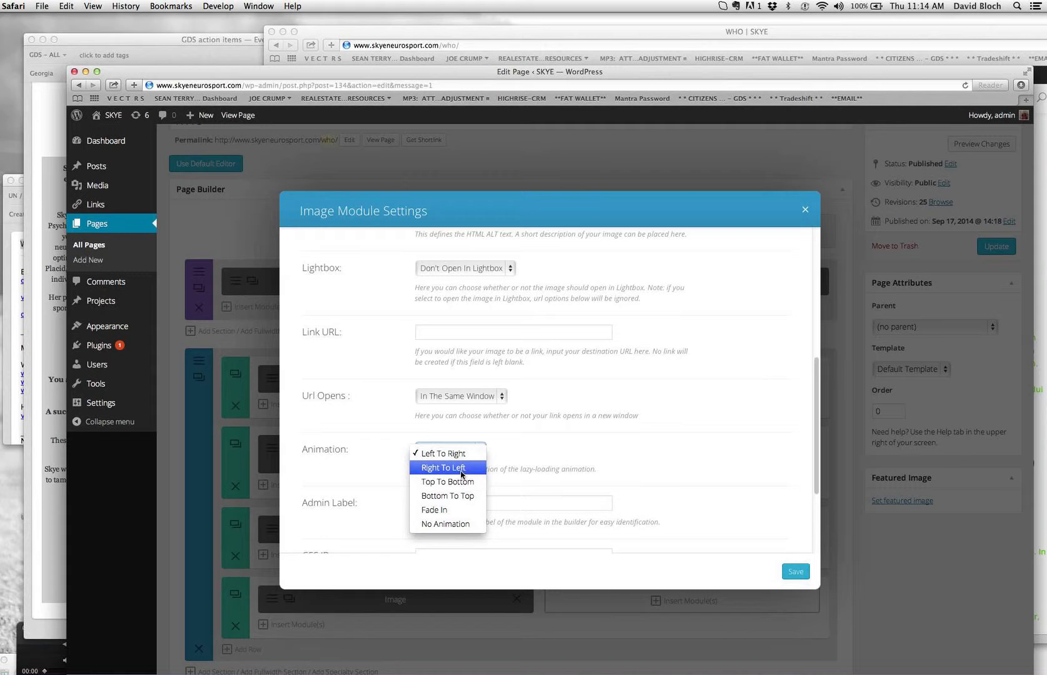
{"action": "left_click", "coordinate": [454, 511]}
{"action": "scroll", "coordinate": [465, 509], "scroll_direction": "down", "scroll_amount": 2}
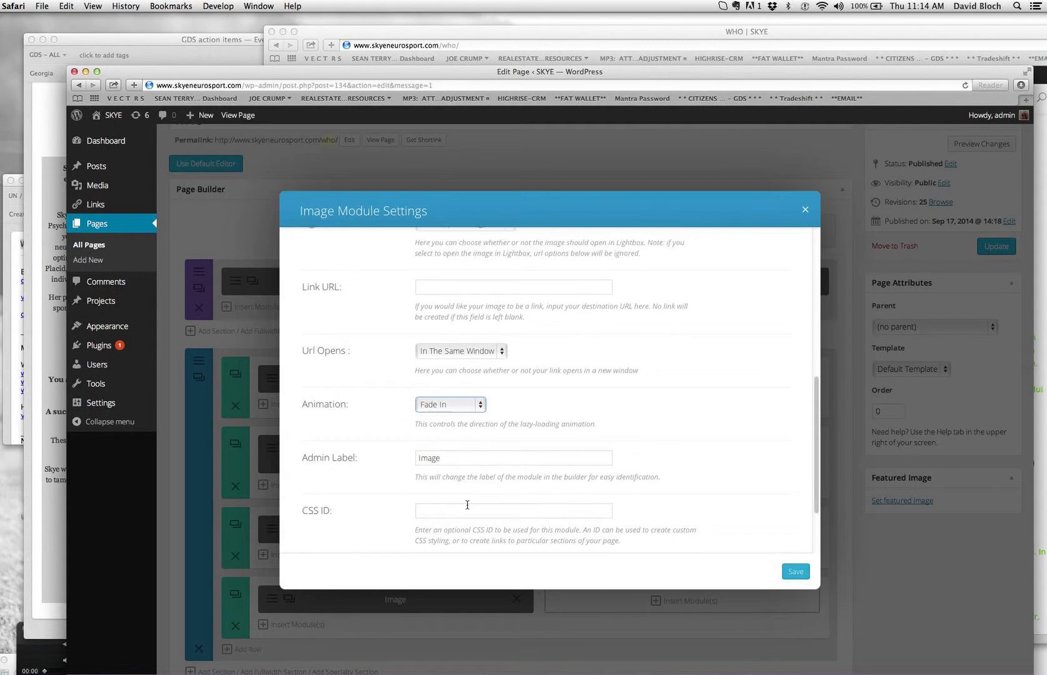
{"action": "left_click_drag", "start_coordinate": [455, 436], "coordinate": [393, 439]}
{"action": "type", "text": "Tucker and Skye pic"}
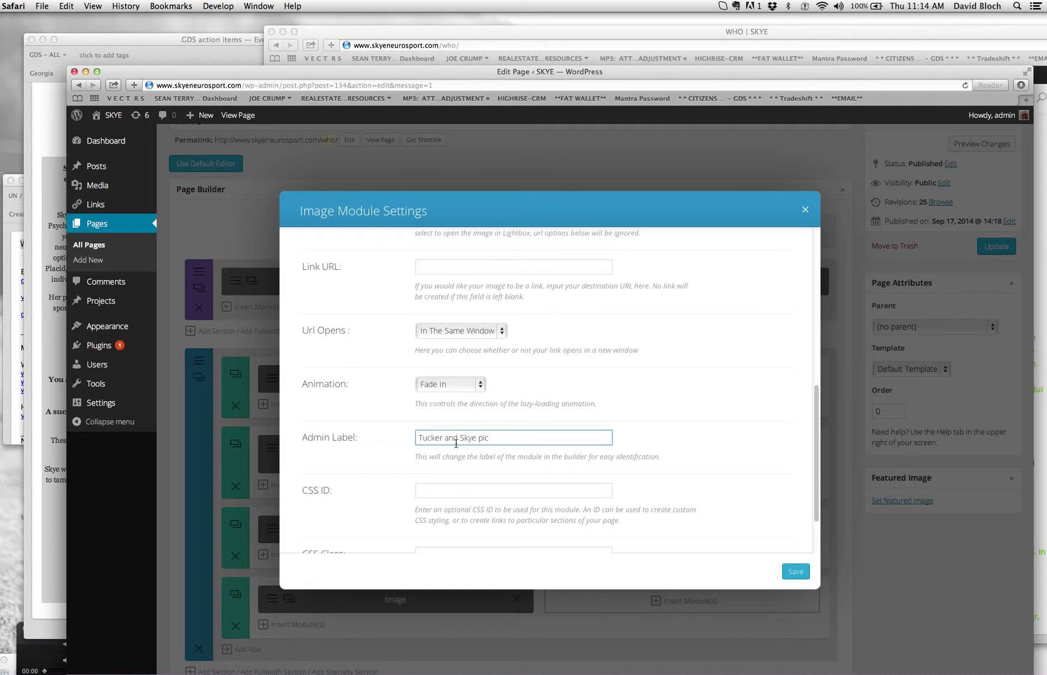
{"action": "scroll", "coordinate": [462, 452], "scroll_direction": "down", "scroll_amount": 2}
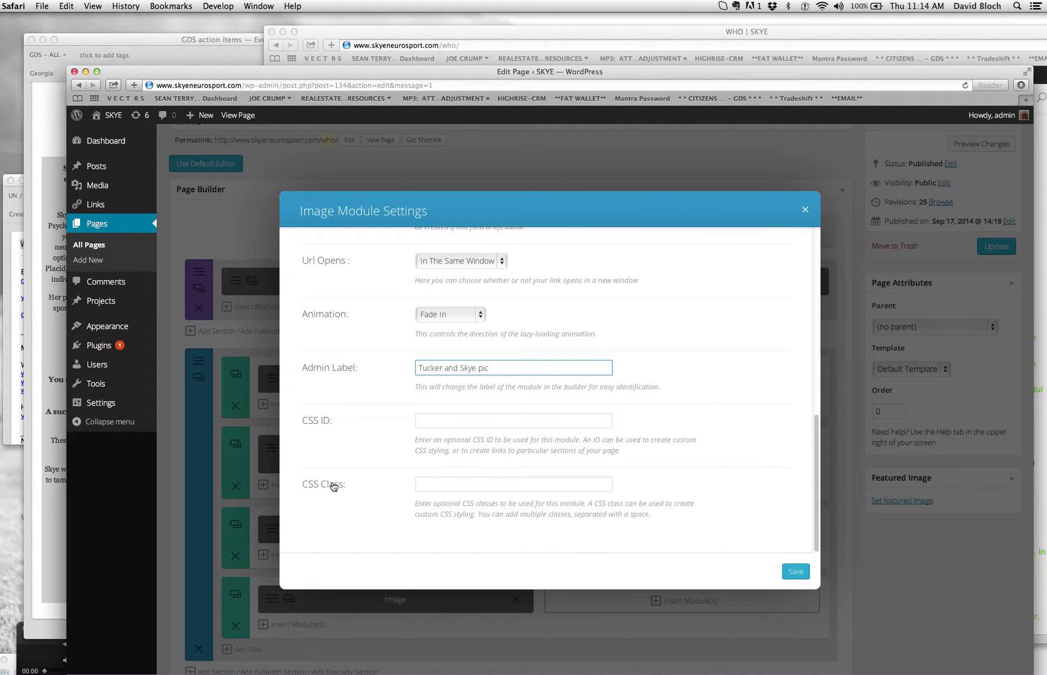
{"action": "left_click", "coordinate": [800, 574]}
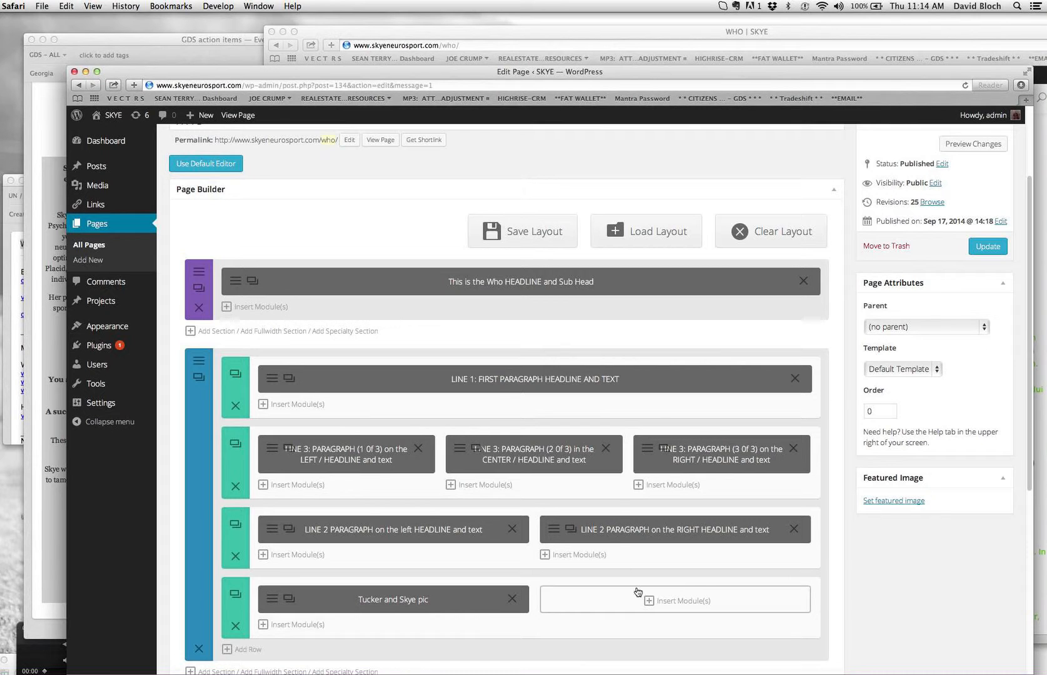
- Insert an Image module in the new row's second column and set its image to the same backcountry skiing photo
{"action": "left_click", "coordinate": [683, 601]}
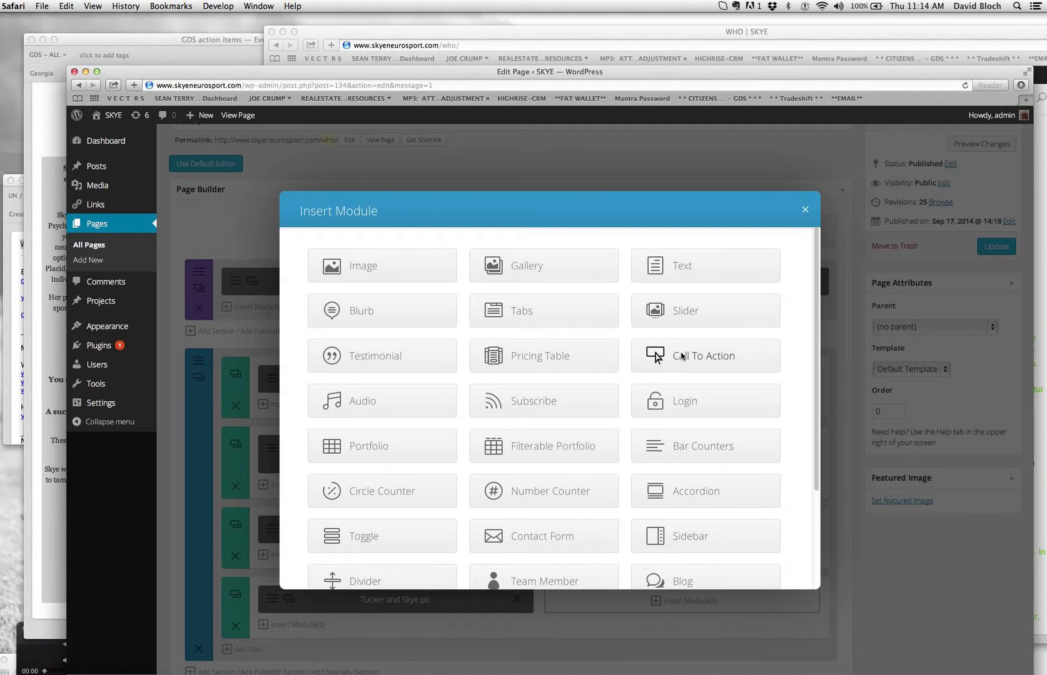
{"action": "left_click", "coordinate": [373, 268]}
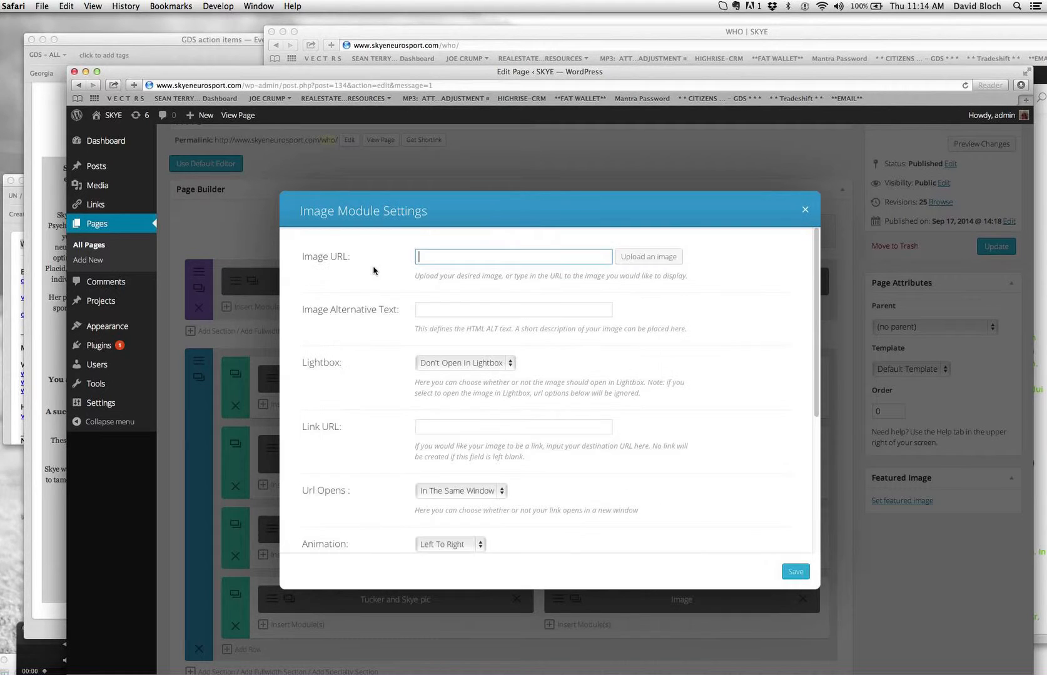
{"action": "left_click", "coordinate": [657, 260]}
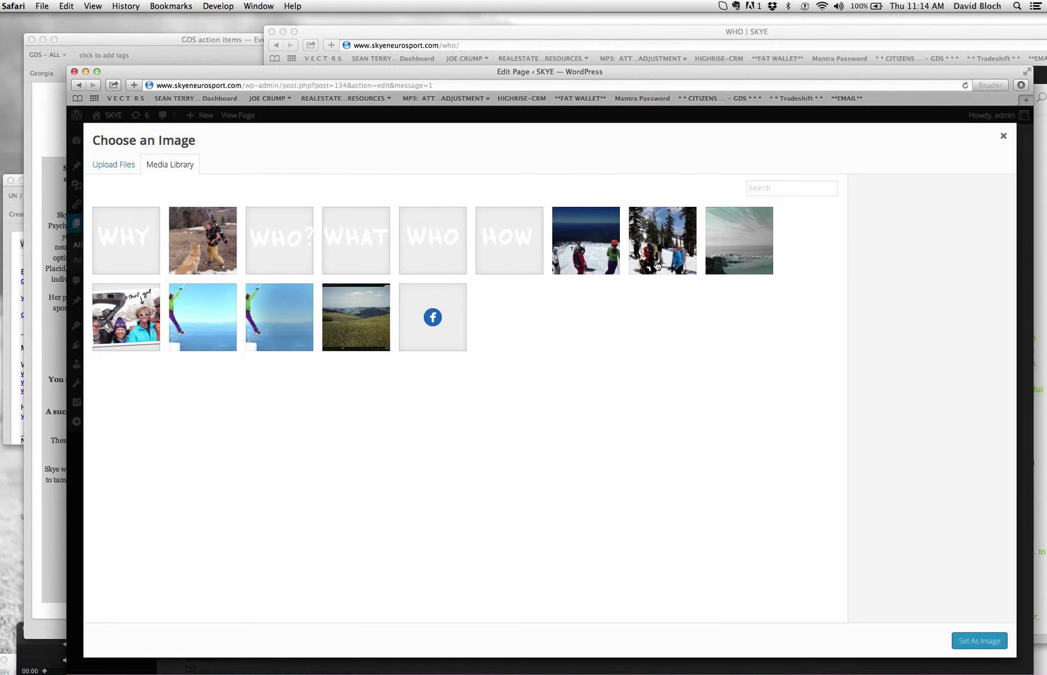
{"action": "left_click", "coordinate": [210, 242]}
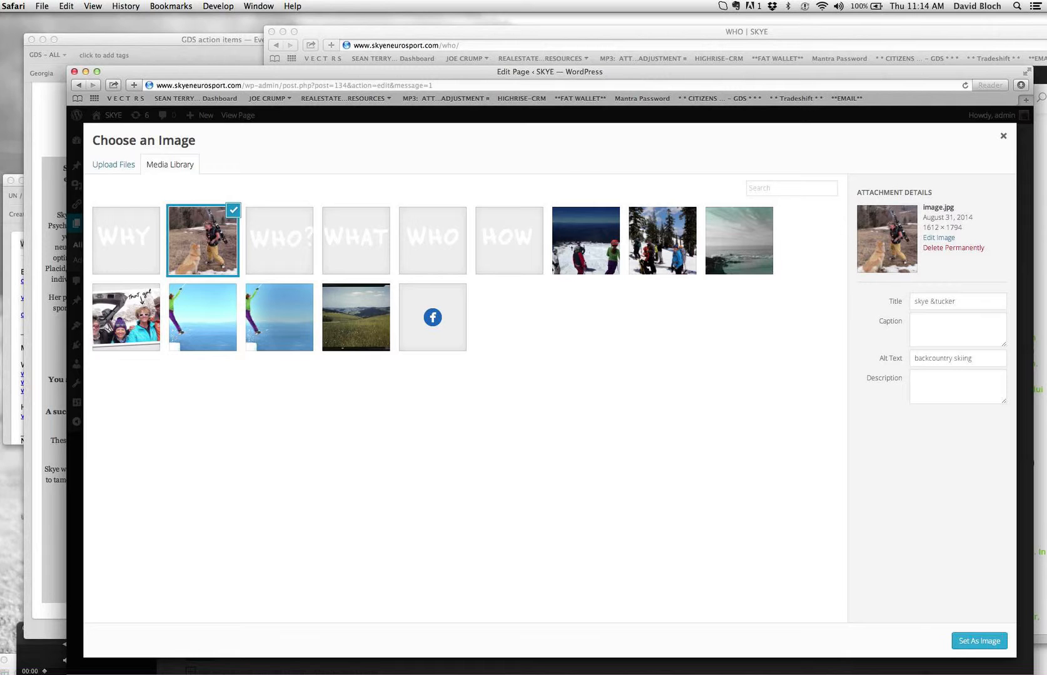
{"action": "left_click", "coordinate": [977, 641]}
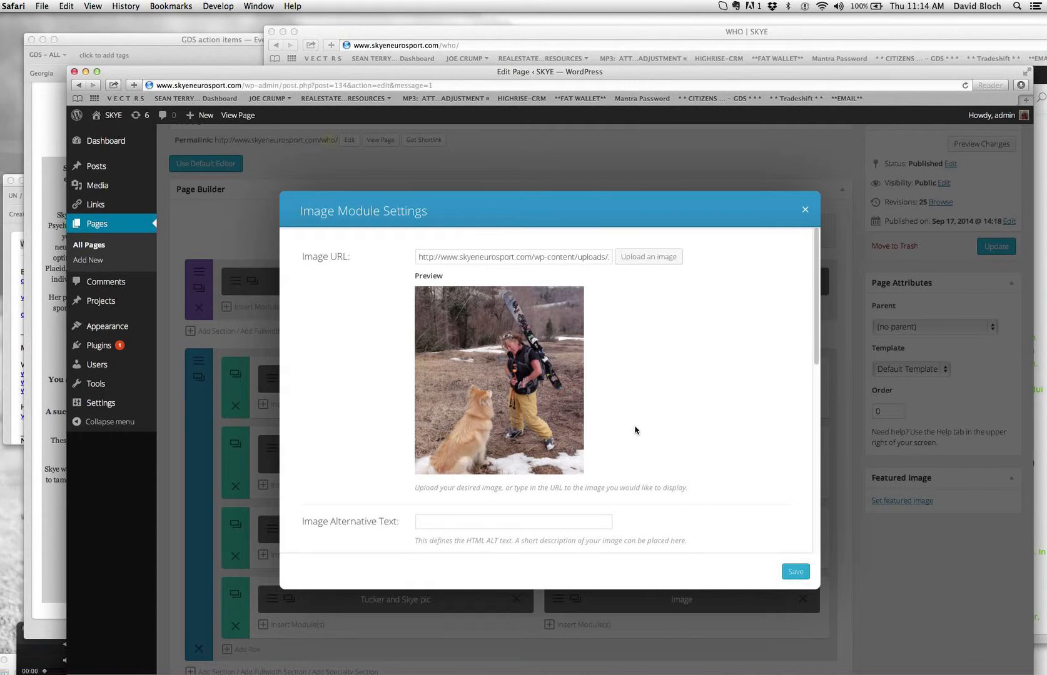
- Set the second image's alternative text to the pictured pair's names and its animation to Fade In
{"action": "scroll", "coordinate": [617, 414], "scroll_direction": "down", "scroll_amount": 5}
{"action": "left_click", "coordinate": [481, 403]}
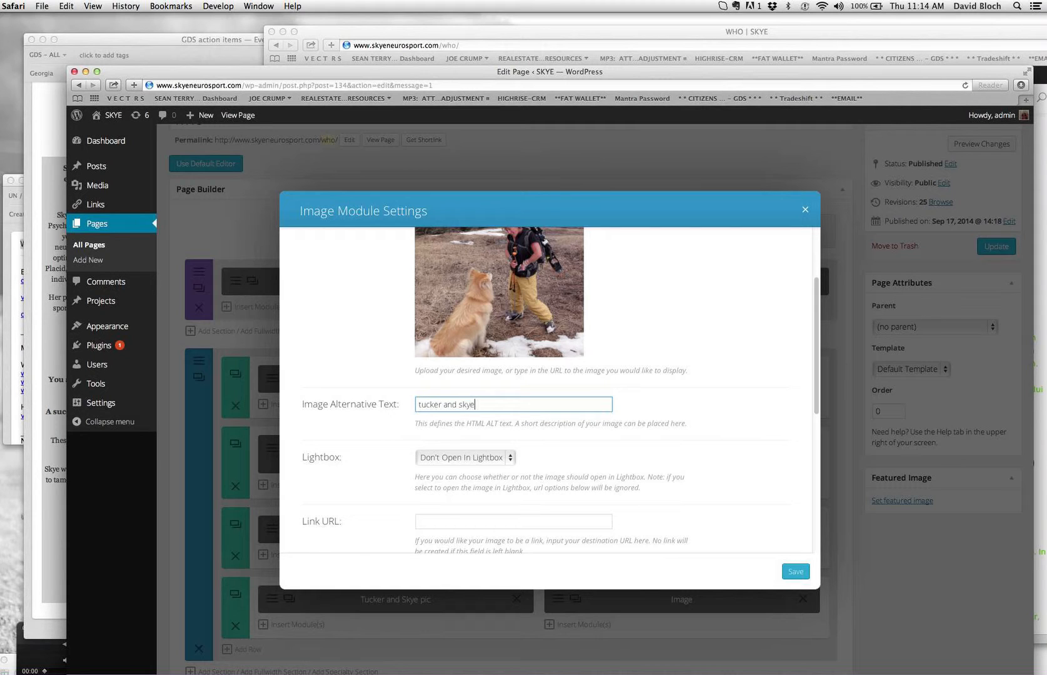
{"action": "scroll", "coordinate": [519, 463], "scroll_direction": "down", "scroll_amount": 3}
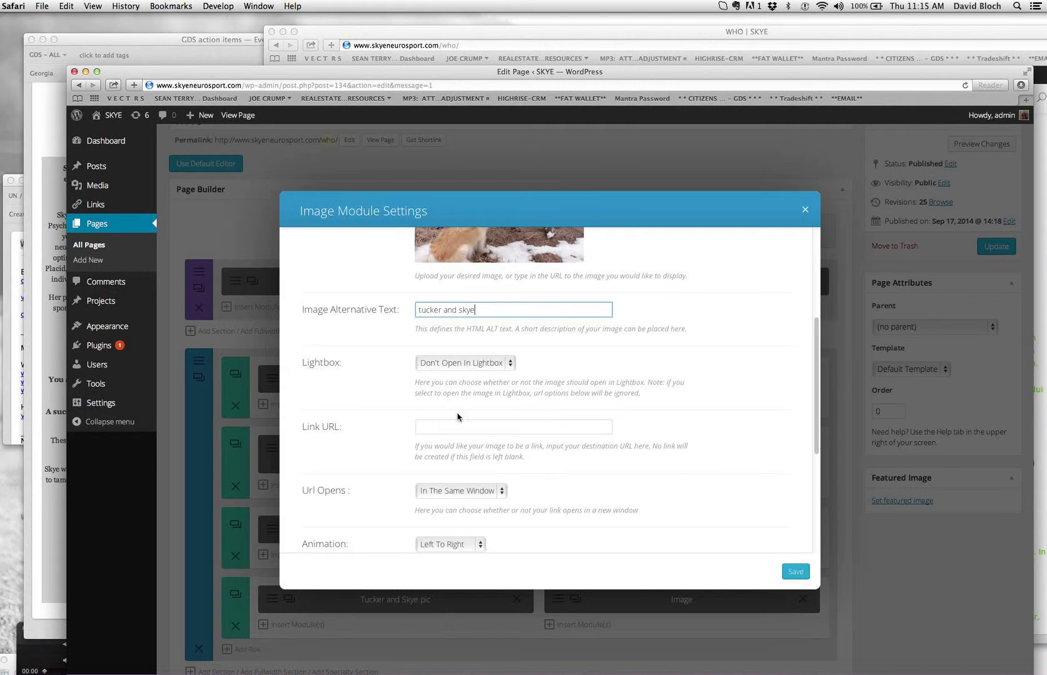
{"action": "scroll", "coordinate": [441, 429], "scroll_direction": "down", "scroll_amount": 5}
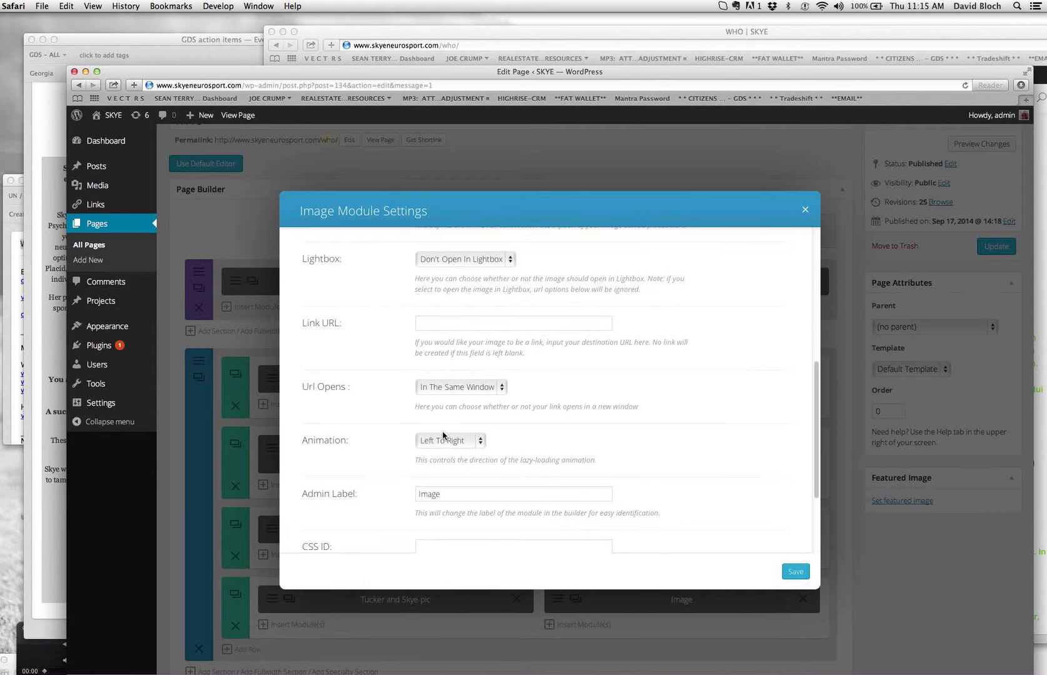
{"action": "scroll", "coordinate": [443, 435], "scroll_direction": "down", "scroll_amount": 1}
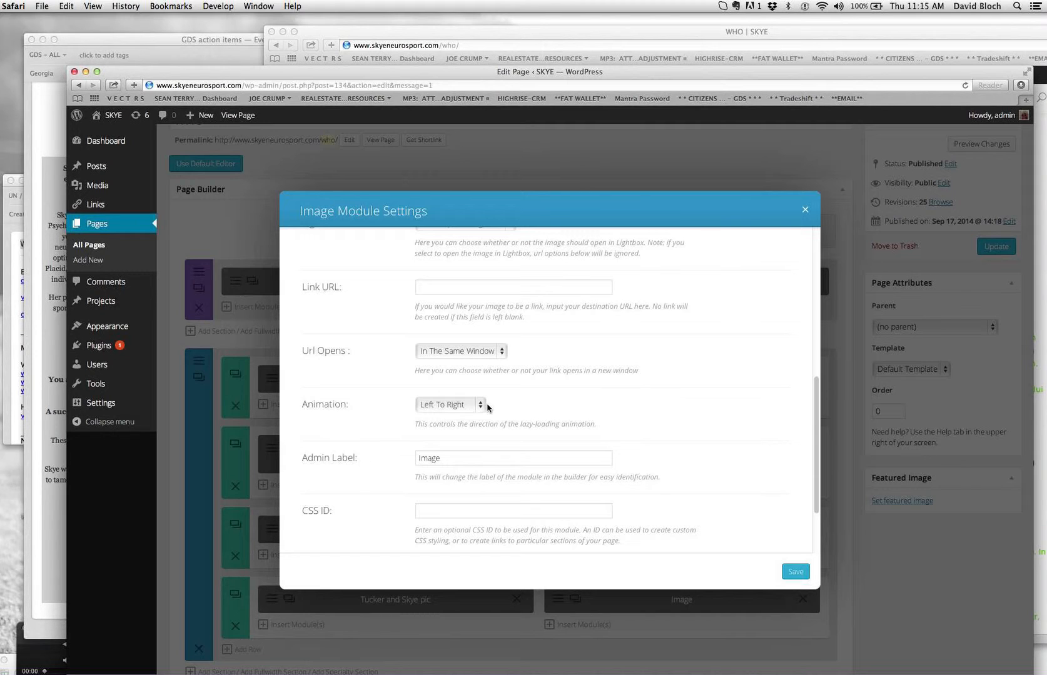
{"action": "left_click", "coordinate": [481, 406]}
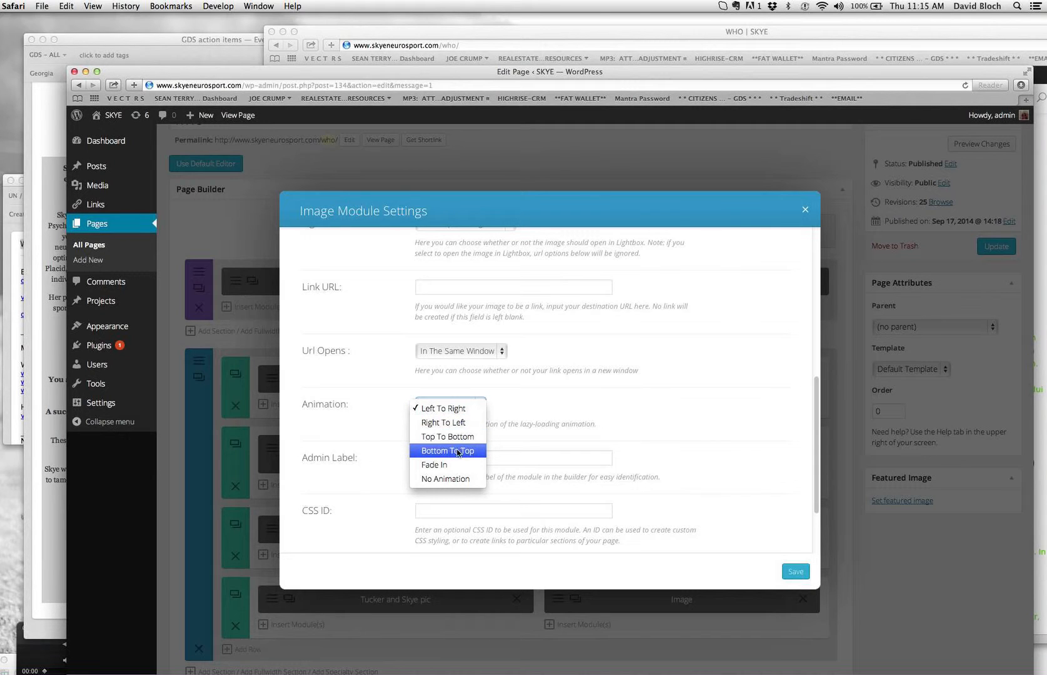
{"action": "left_click", "coordinate": [442, 467]}
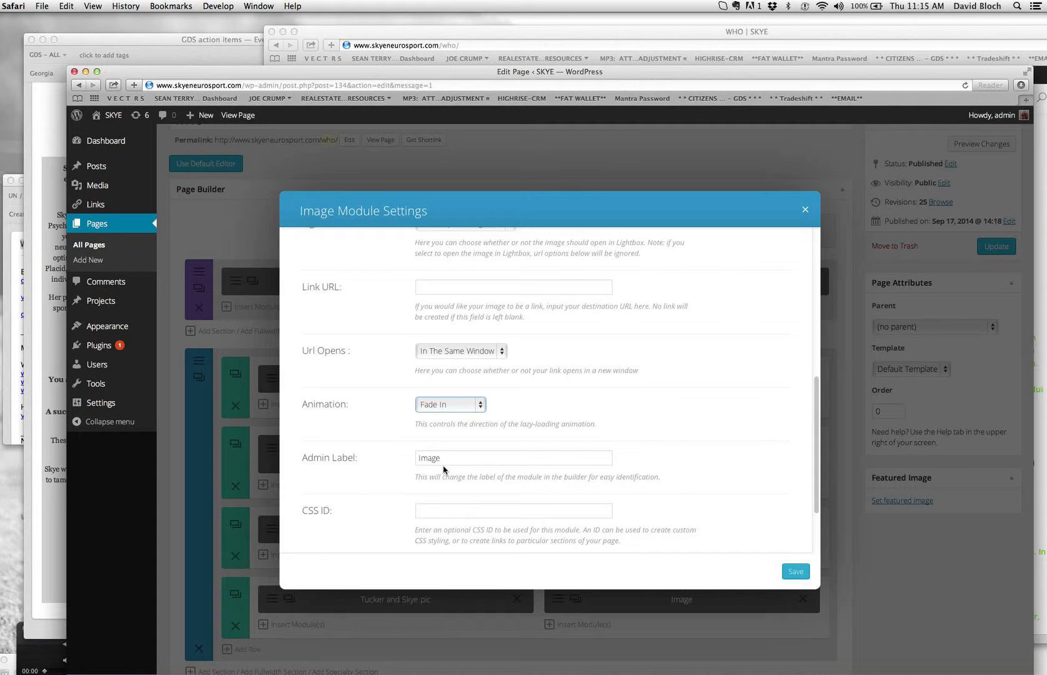
- Set the second image's admin label to the pair's names plus "( on the right)" and save the module
{"action": "left_click", "coordinate": [450, 460]}
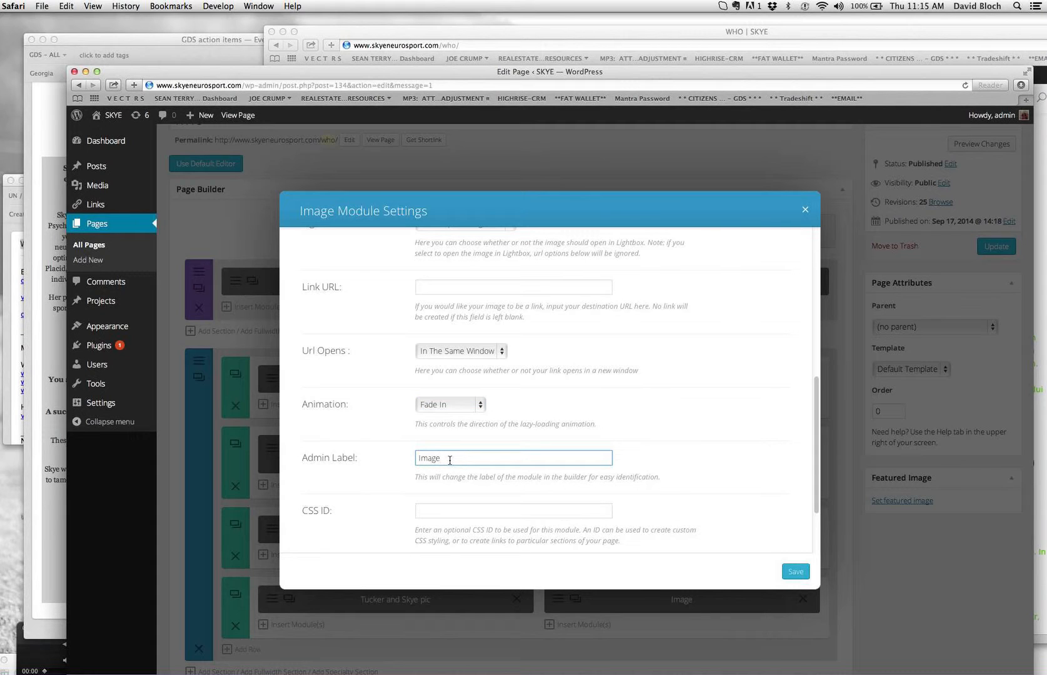
{"action": "left_click_drag", "start_coordinate": [452, 458], "coordinate": [398, 459]}
{"action": "type", "text": "Tucker and sky ( on the right"}
{"action": "scroll", "coordinate": [561, 530], "scroll_direction": "down", "scroll_amount": 3}
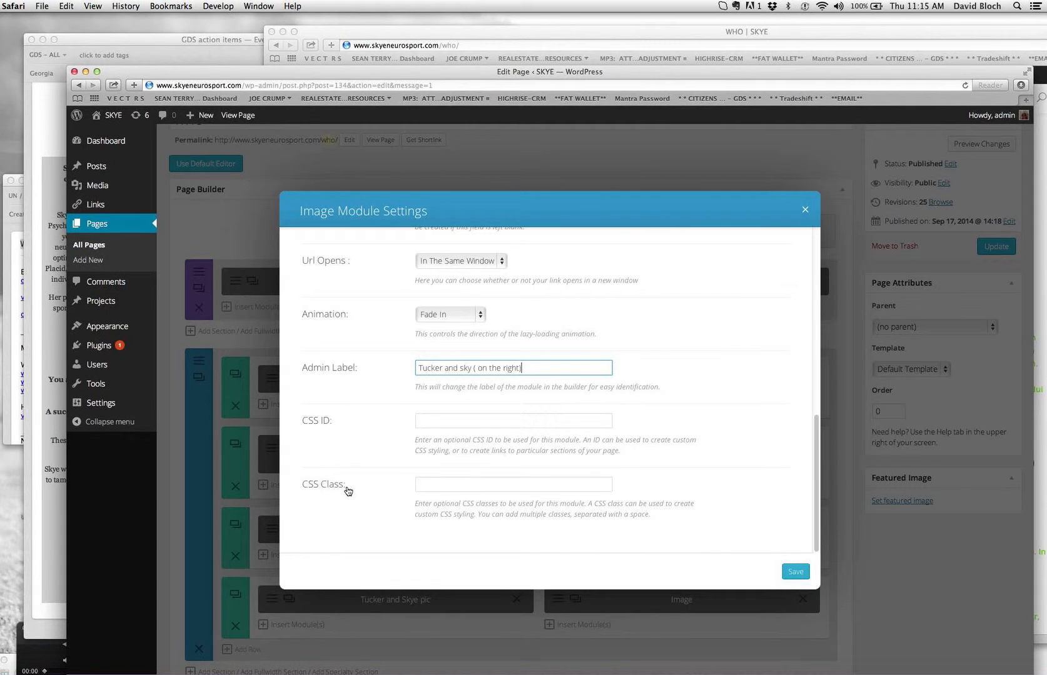
{"action": "left_click", "coordinate": [803, 580]}
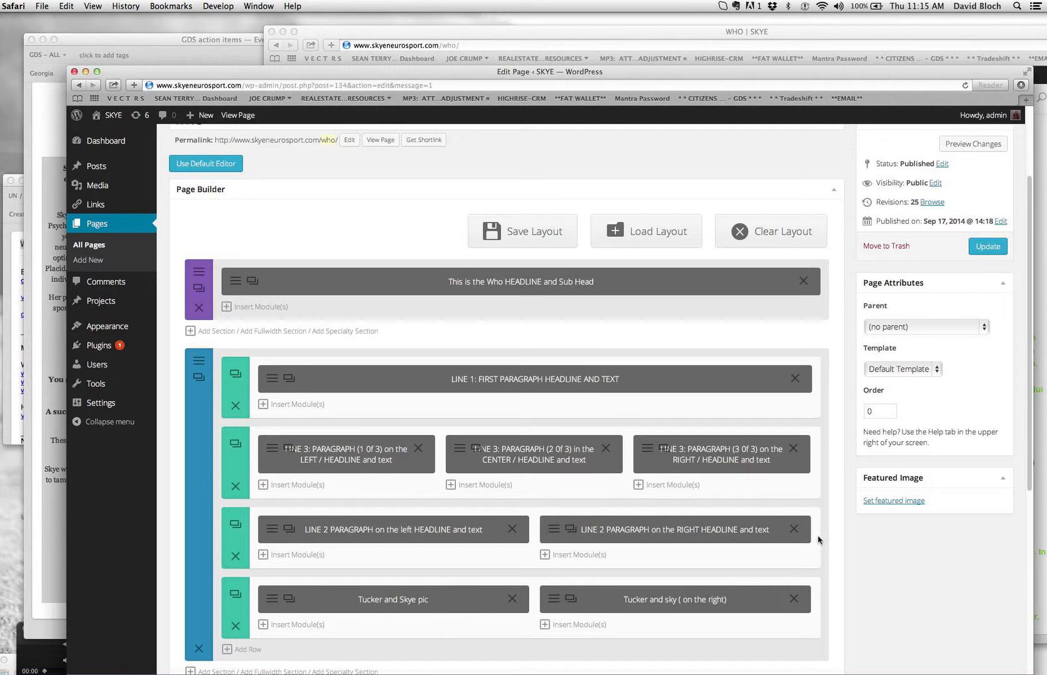
- Update the WHO page and reload its published version in the other browser window
{"action": "left_click", "coordinate": [986, 248]}
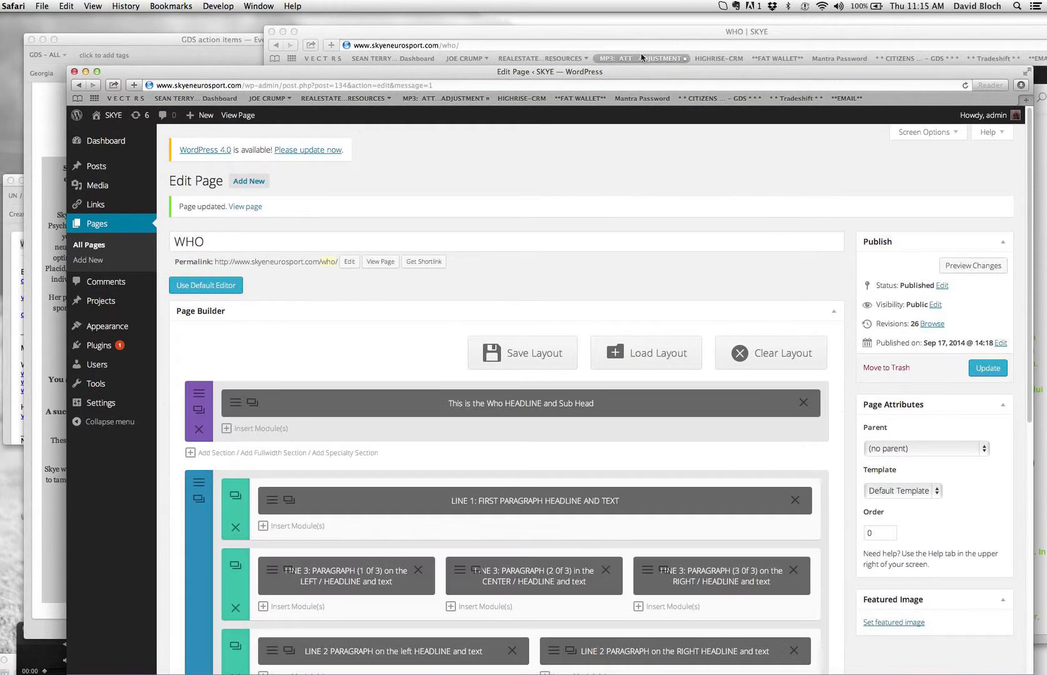
{"action": "left_click_drag", "start_coordinate": [662, 39], "coordinate": [494, 145]}
{"action": "left_click", "coordinate": [994, 151]}
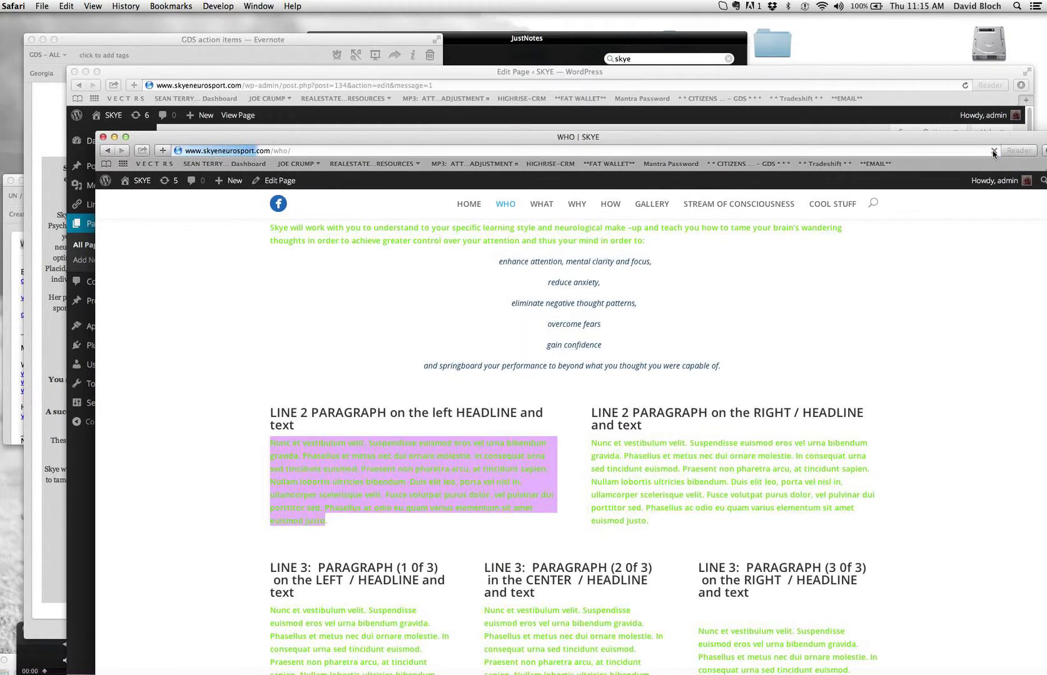
- Examine the order of the LINE 3 and LINE 2 rows and the two photos on the published WHO page
{"action": "scroll", "coordinate": [798, 375], "scroll_direction": "down", "scroll_amount": 3}
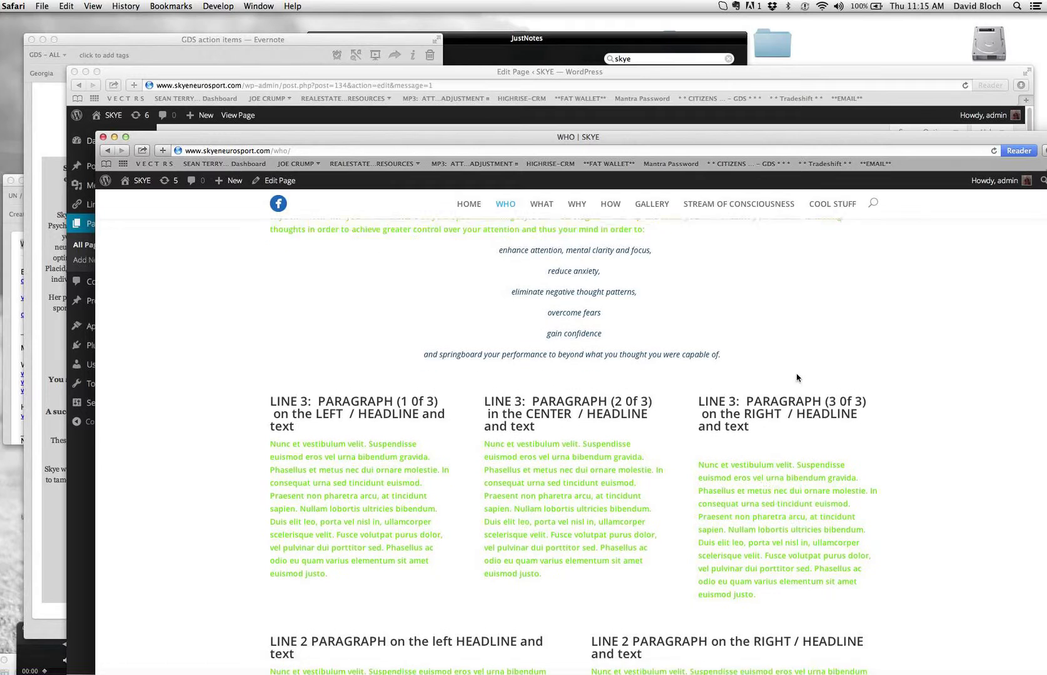
{"action": "scroll", "coordinate": [437, 385], "scroll_direction": "down", "scroll_amount": 4}
{"action": "scroll", "coordinate": [619, 374], "scroll_direction": "up", "scroll_amount": 10}
{"action": "scroll", "coordinate": [621, 377], "scroll_direction": "down", "scroll_amount": 3}
{"action": "scroll", "coordinate": [621, 377], "scroll_direction": "down", "scroll_amount": 3}
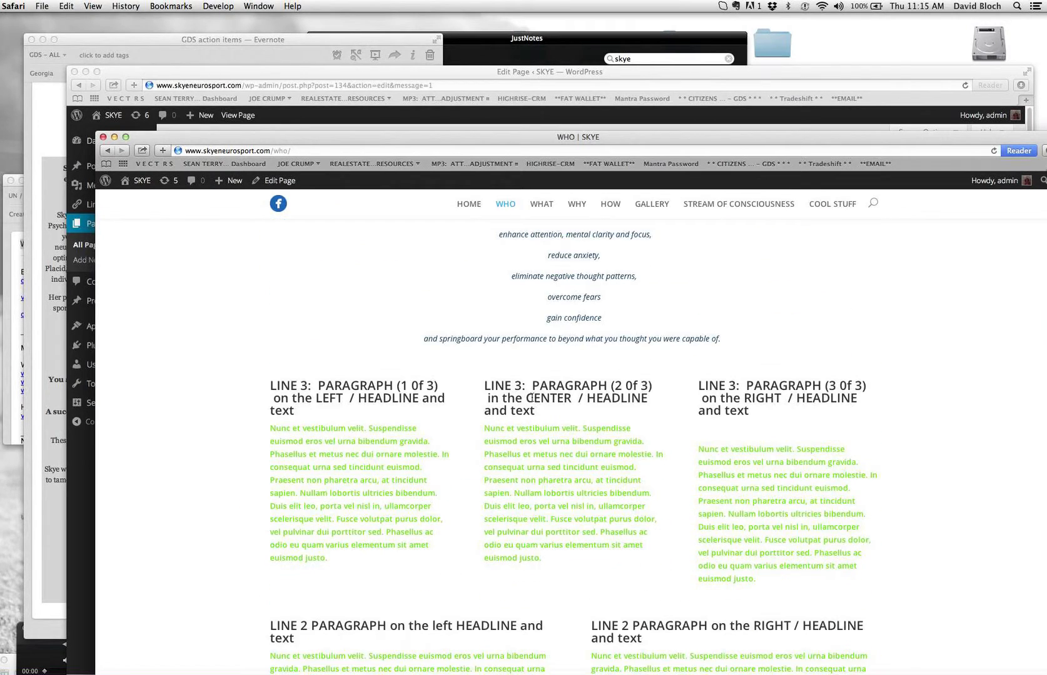
{"action": "scroll", "coordinate": [711, 397], "scroll_direction": "down", "scroll_amount": 10}
{"action": "scroll", "coordinate": [676, 402], "scroll_direction": "down", "scroll_amount": 2}
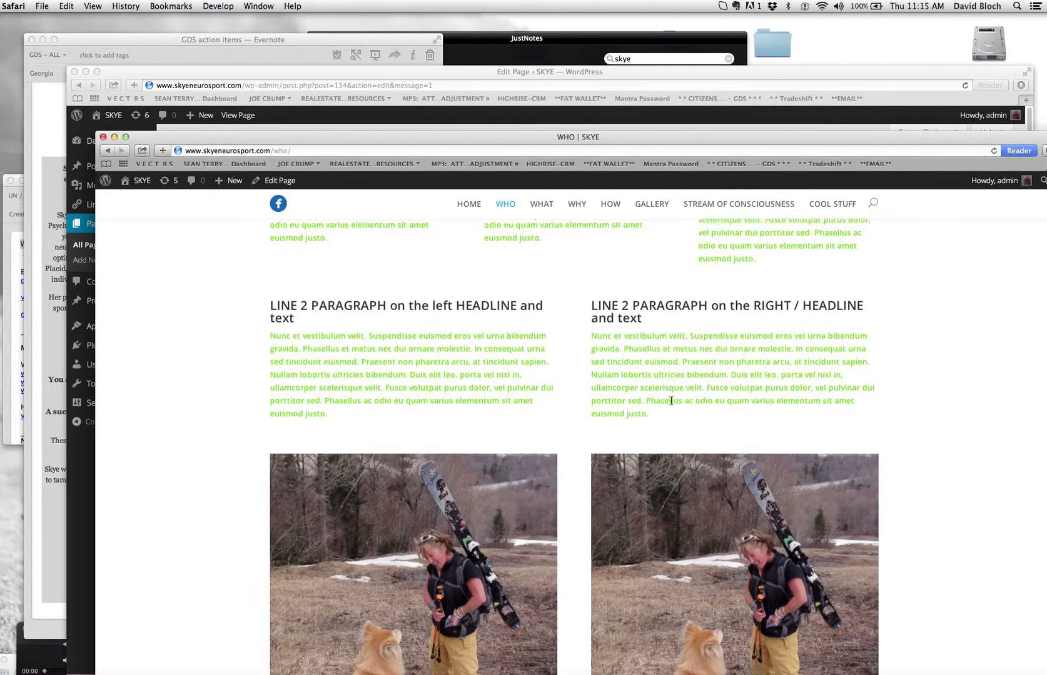
{"action": "left_click_drag", "start_coordinate": [299, 278], "coordinate": [364, 335]}
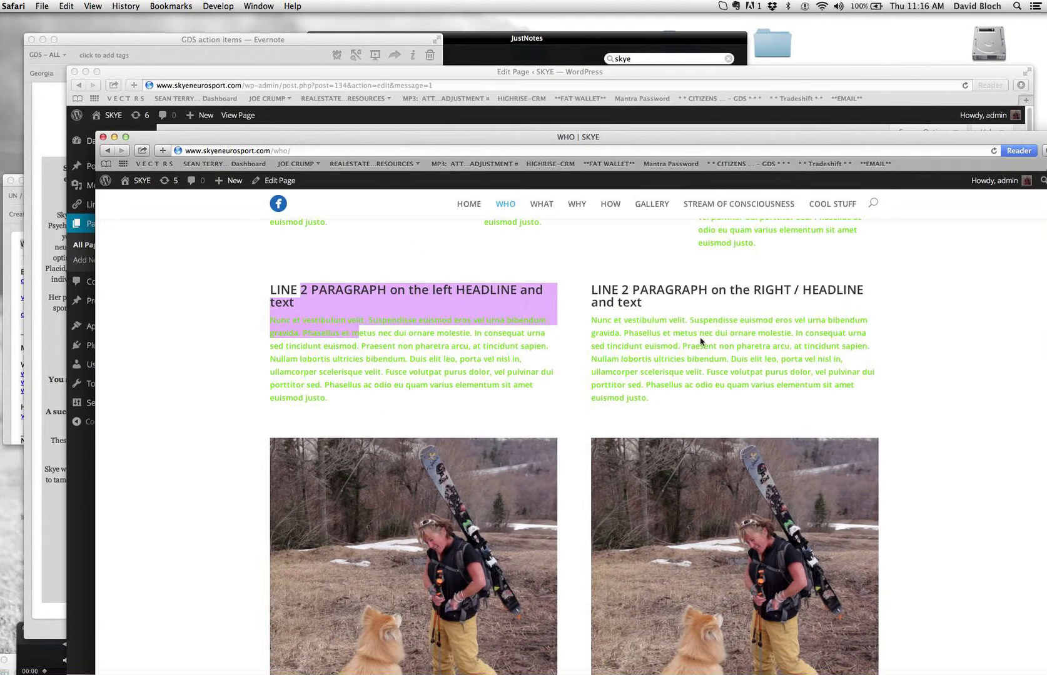
{"action": "scroll", "coordinate": [700, 337], "scroll_direction": "up", "scroll_amount": 2}
{"action": "scroll", "coordinate": [700, 338], "scroll_direction": "up", "scroll_amount": 10}
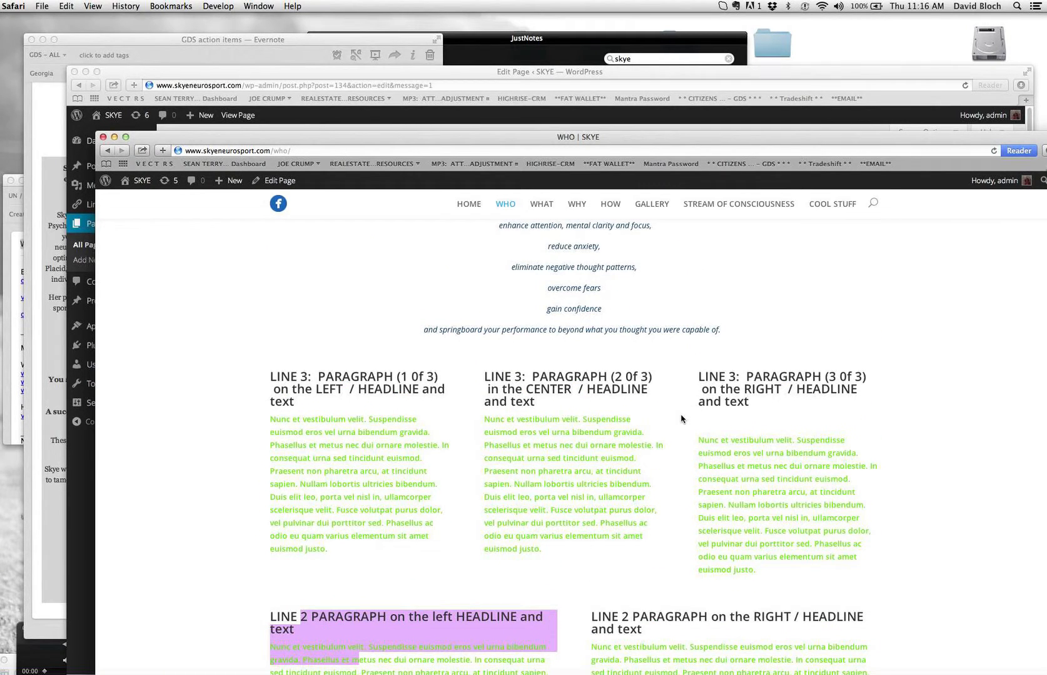
{"action": "scroll", "coordinate": [682, 419], "scroll_direction": "down", "scroll_amount": 1}
{"action": "scroll", "coordinate": [683, 418], "scroll_direction": "down", "scroll_amount": 4}
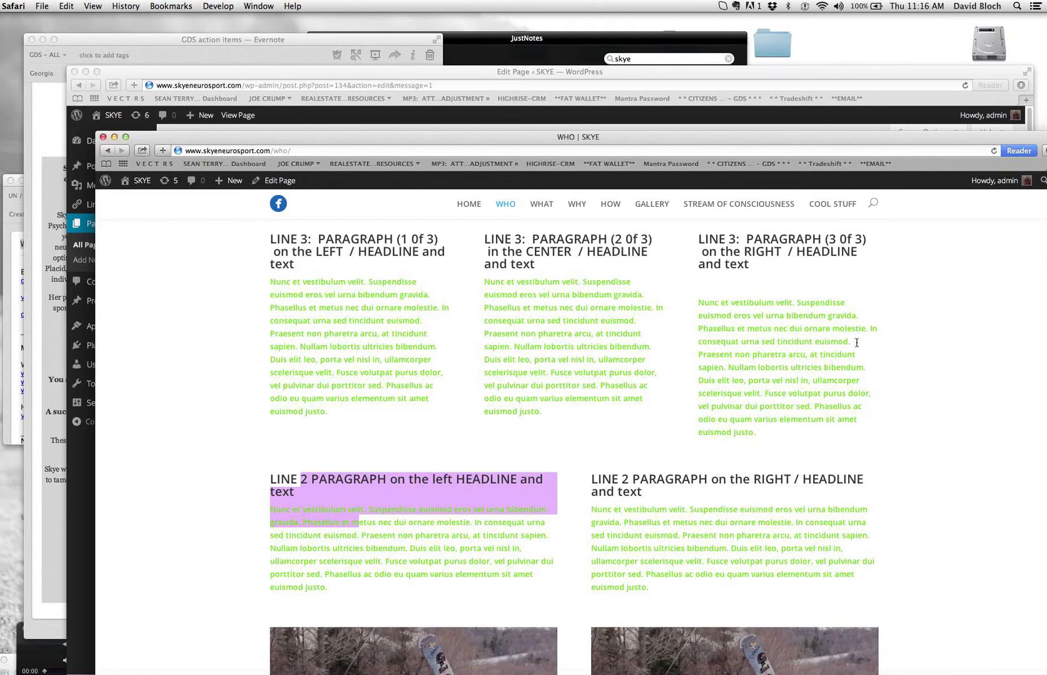
{"action": "scroll", "coordinate": [700, 532], "scroll_direction": "down", "scroll_amount": 7}
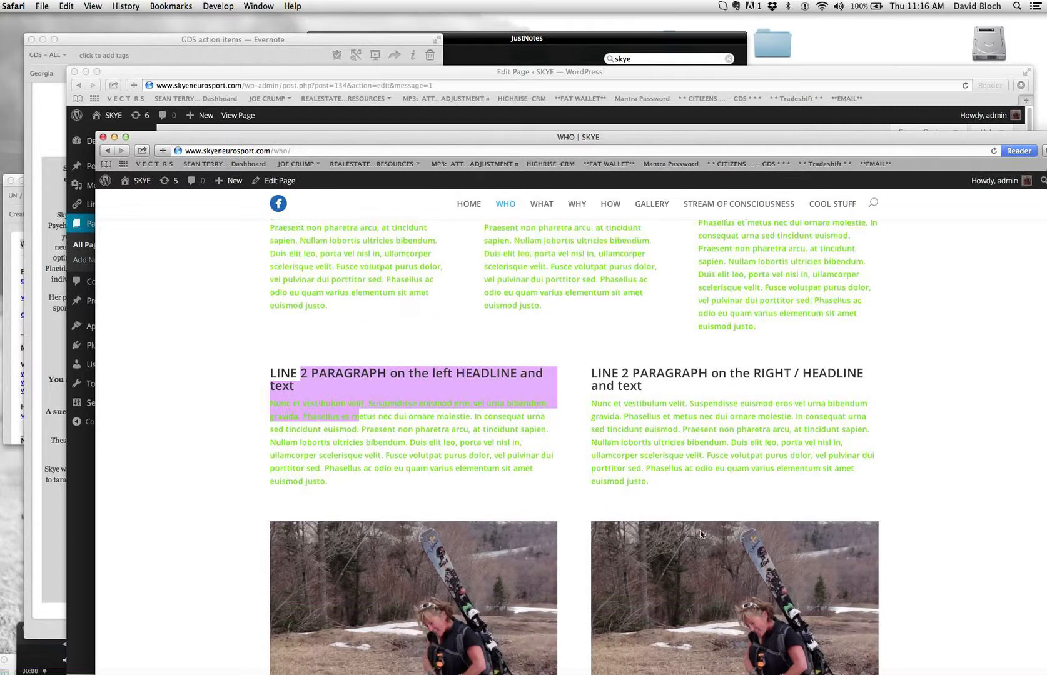
{"action": "scroll", "coordinate": [698, 532], "scroll_direction": "down", "scroll_amount": 3}
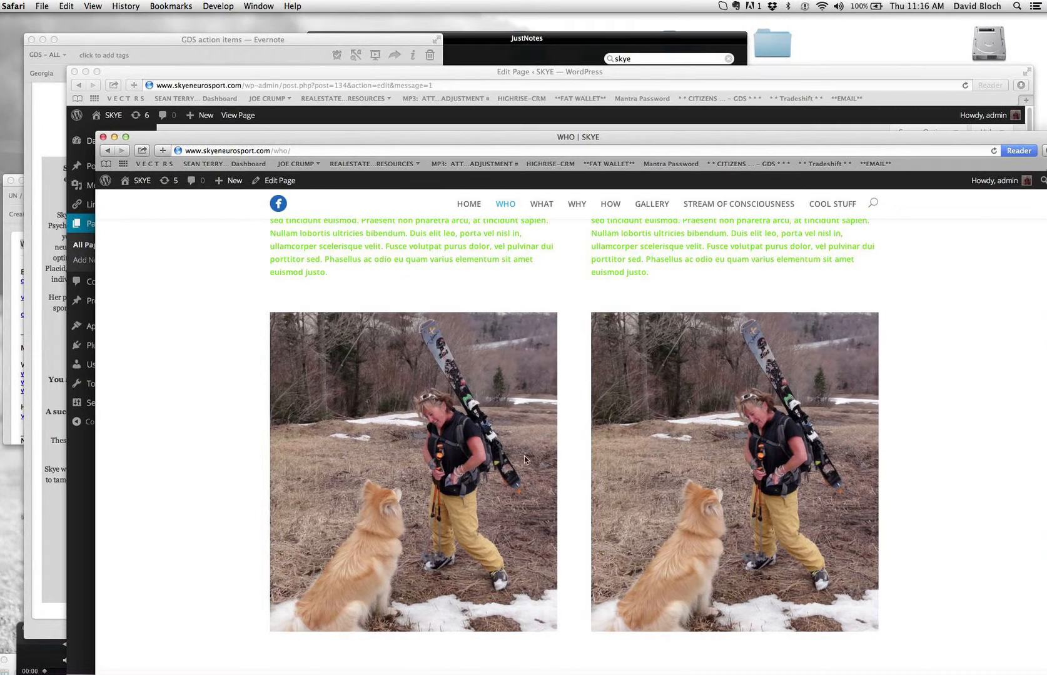
- Reload the published WHO page and review it from the two photos back up to the ME section
{"action": "left_click", "coordinate": [993, 151]}
{"action": "scroll", "coordinate": [966, 307], "scroll_direction": "up", "scroll_amount": 2}
{"action": "scroll", "coordinate": [962, 305], "scroll_direction": "up", "scroll_amount": 10}
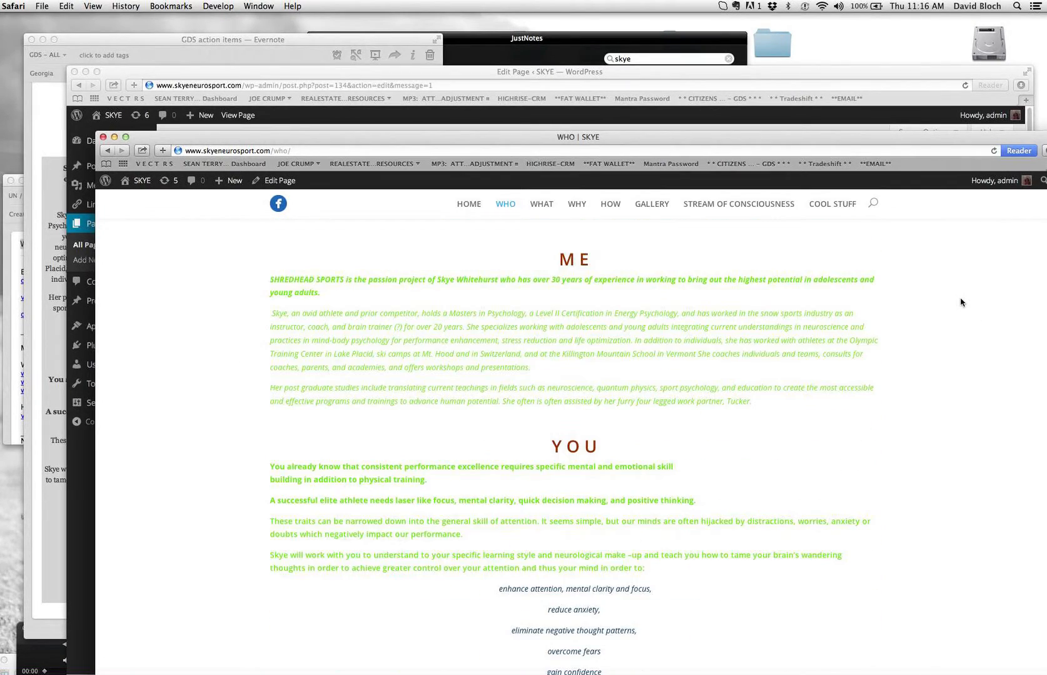
- Return to the WHO page's editor window and delete the row holding the two image modules
{"action": "left_click_drag", "start_coordinate": [511, 138], "coordinate": [802, 97]}
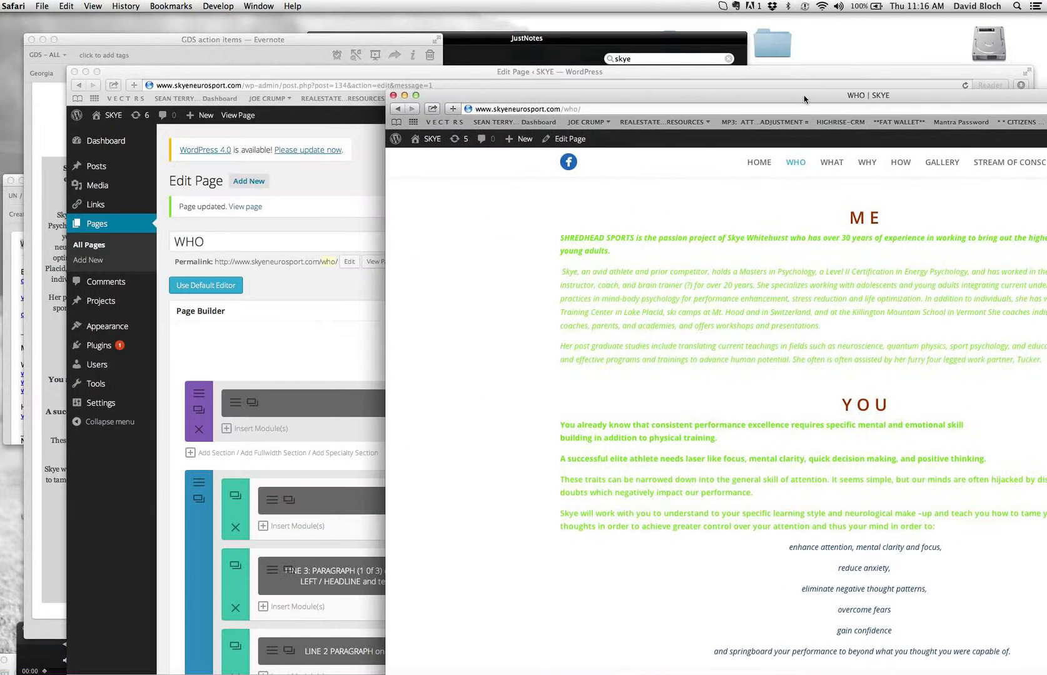
{"action": "left_click", "coordinate": [351, 354]}
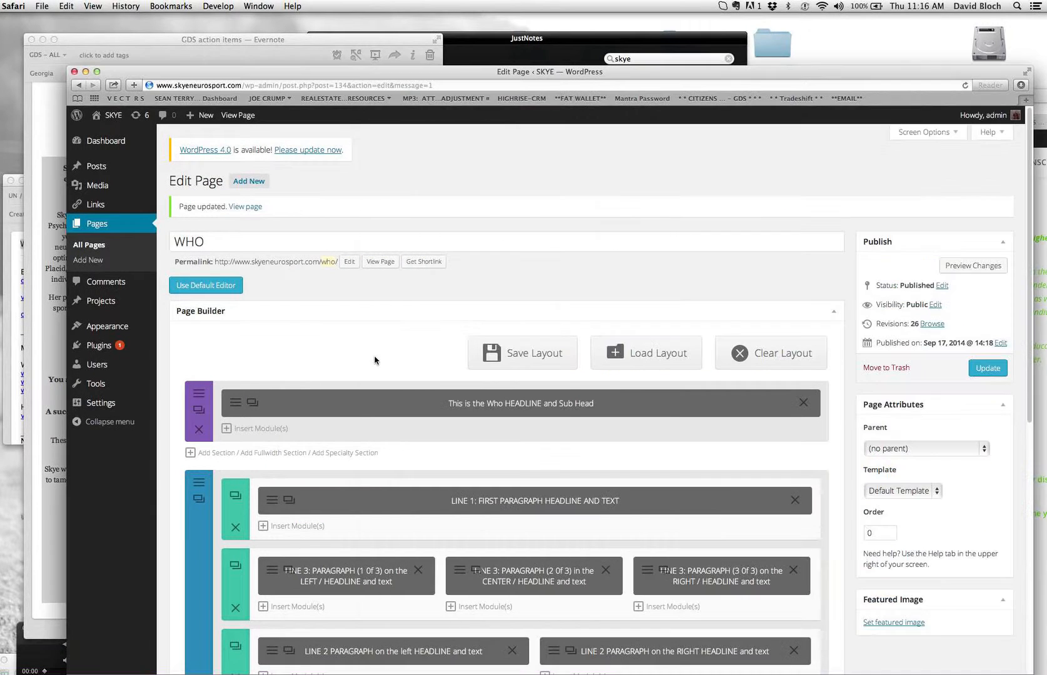
{"action": "scroll", "coordinate": [414, 364], "scroll_direction": "down", "scroll_amount": 8}
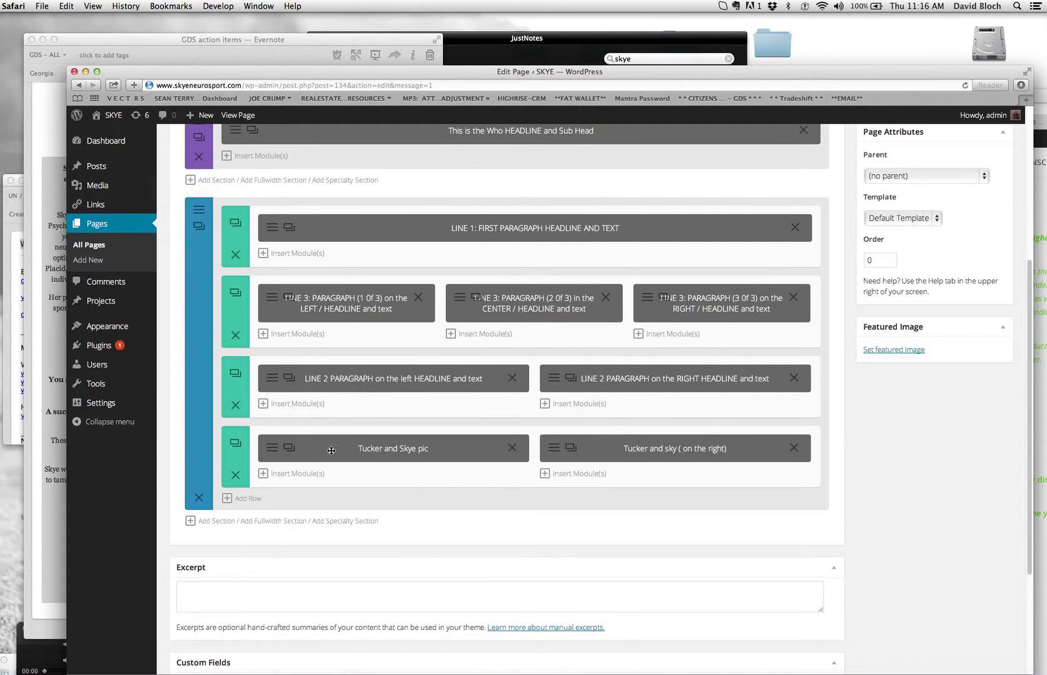
{"action": "left_click", "coordinate": [235, 476]}
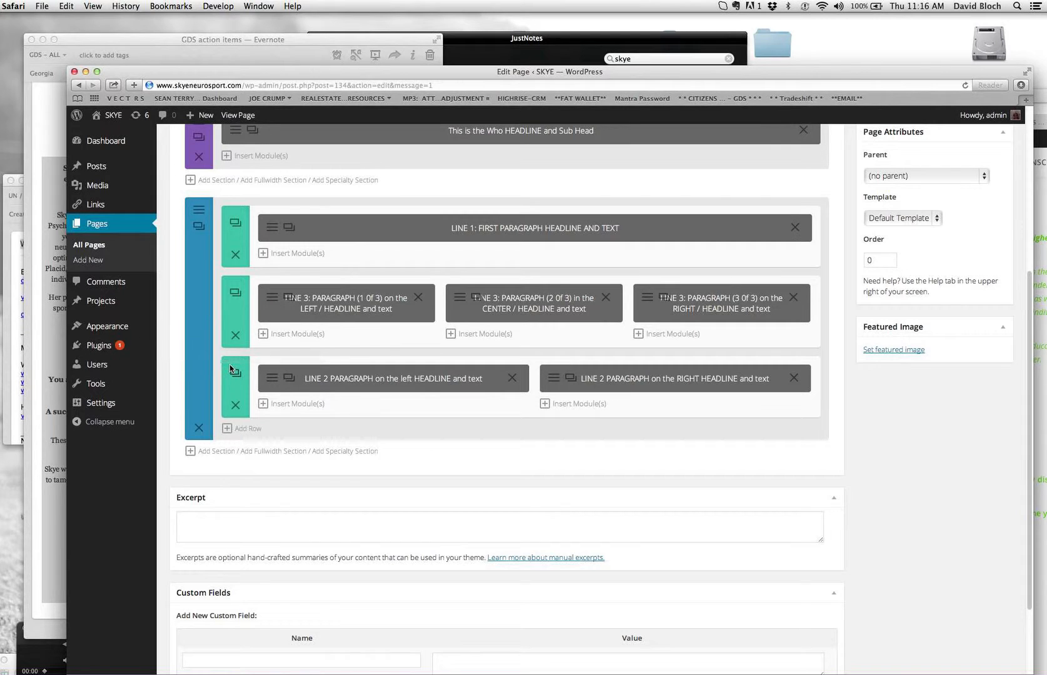
- Move the LINE 2 row above the LINE 3 row in the page builder and update the page
{"action": "mouse_move", "coordinate": [237, 391]}
{"action": "left_mouse_down"}
{"action": "mouse_move", "coordinate": [237, 367]}
{"action": "mouse_move", "coordinate": [236, 392]}
{"action": "left_mouse_up"}
{"action": "left_click_drag", "start_coordinate": [238, 389], "coordinate": [236, 309]}
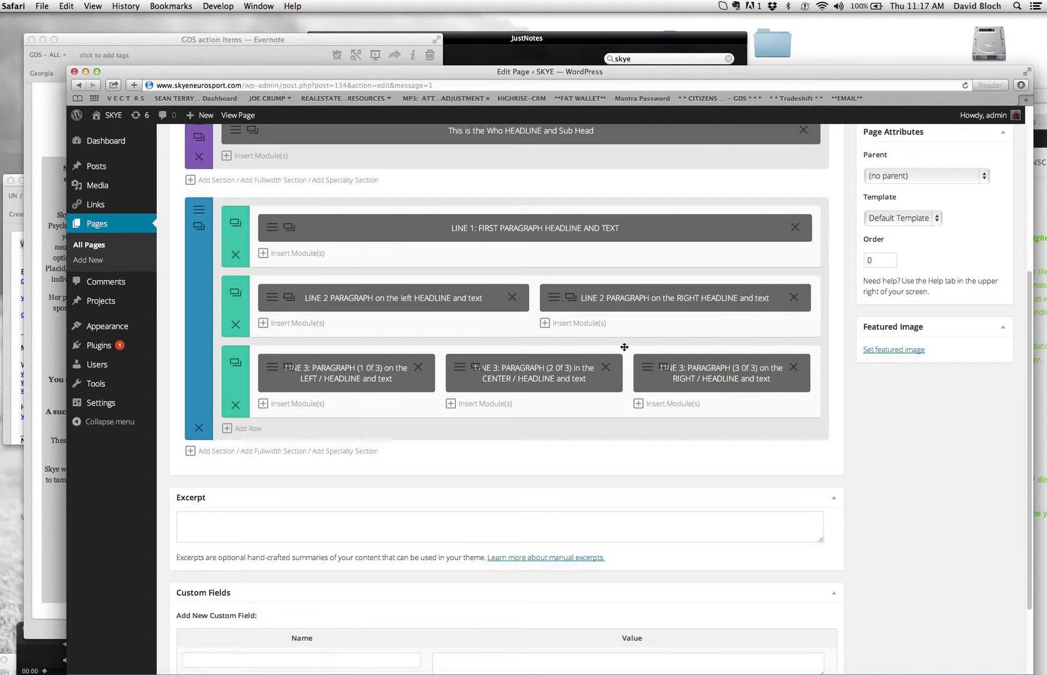
{"action": "scroll", "coordinate": [796, 333], "scroll_direction": "up", "scroll_amount": 5}
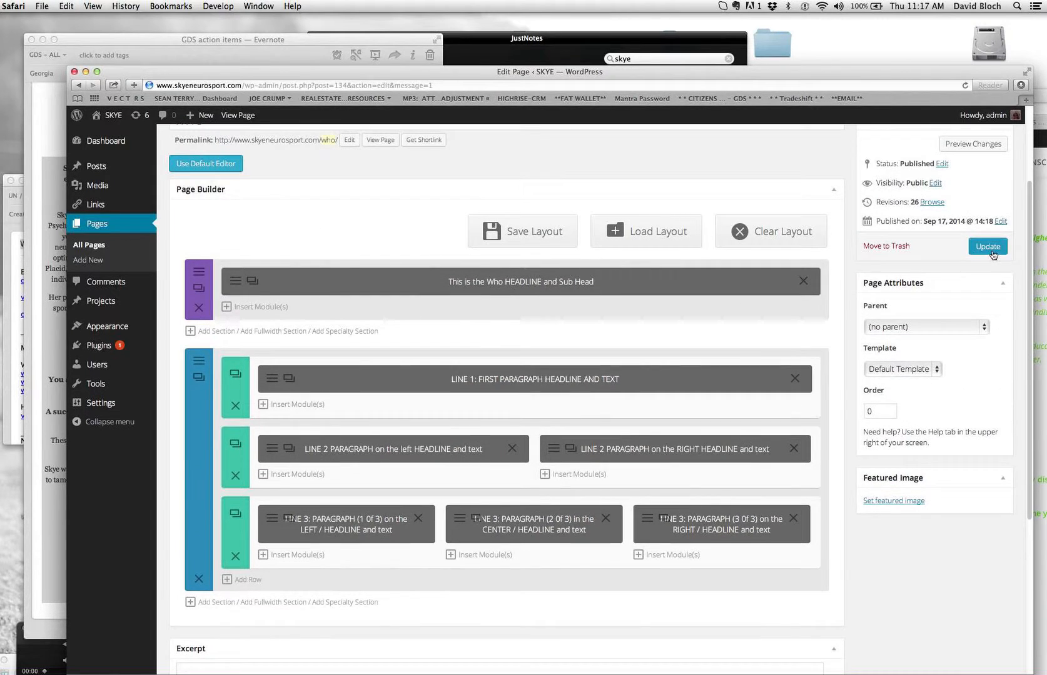
{"action": "left_click", "coordinate": [988, 247]}
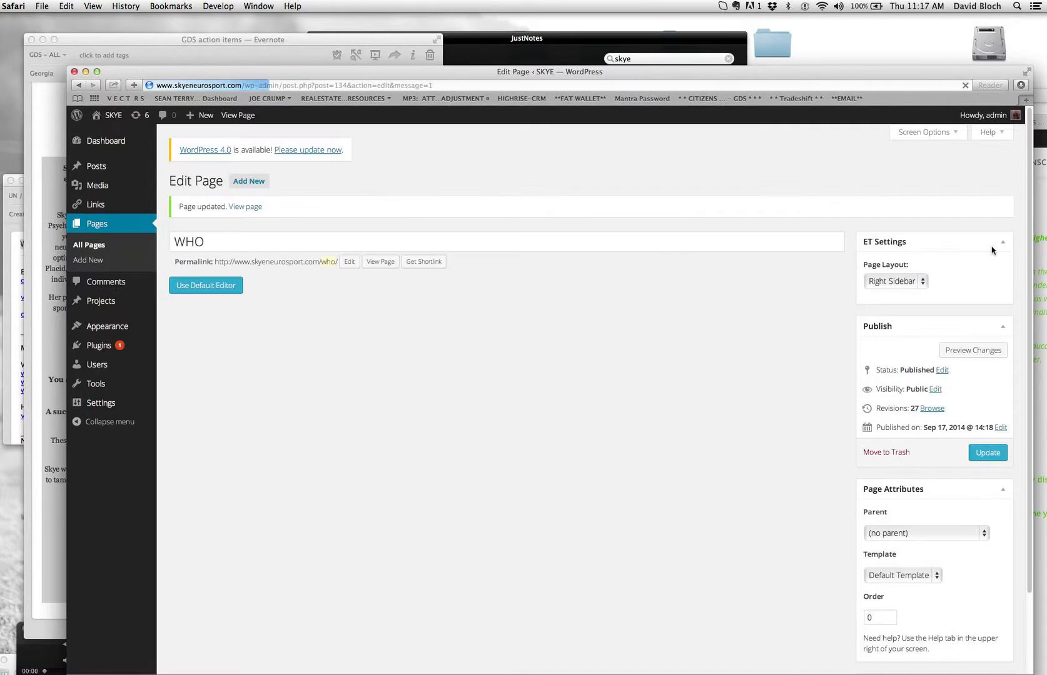
- Bring the published WHO page's browser window in front of the editor and reload it
{"action": "left_click_drag", "start_coordinate": [704, 74], "coordinate": [592, 249]}
{"action": "double_click", "coordinate": [744, 97]}
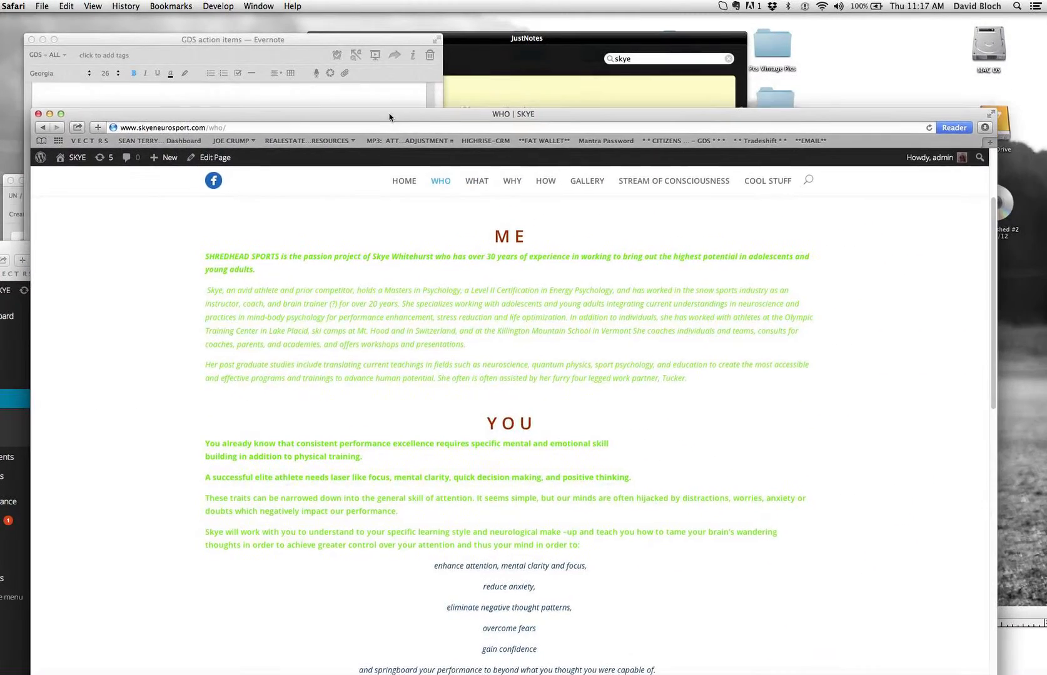
{"action": "left_click", "coordinate": [927, 129]}
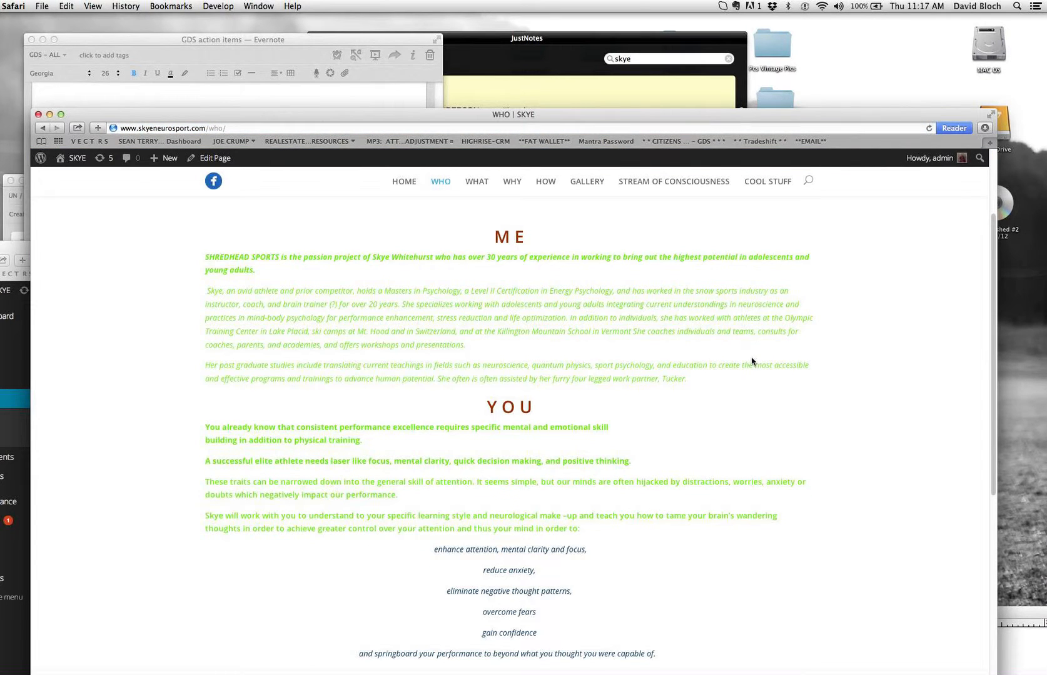
- Check the order of the LINE 2 and LINE 3 rows on the published WHO page and uncover the editor window
{"action": "scroll", "coordinate": [752, 361], "scroll_direction": "down", "scroll_amount": 5}
{"action": "scroll", "coordinate": [751, 358], "scroll_direction": "down", "scroll_amount": 2}
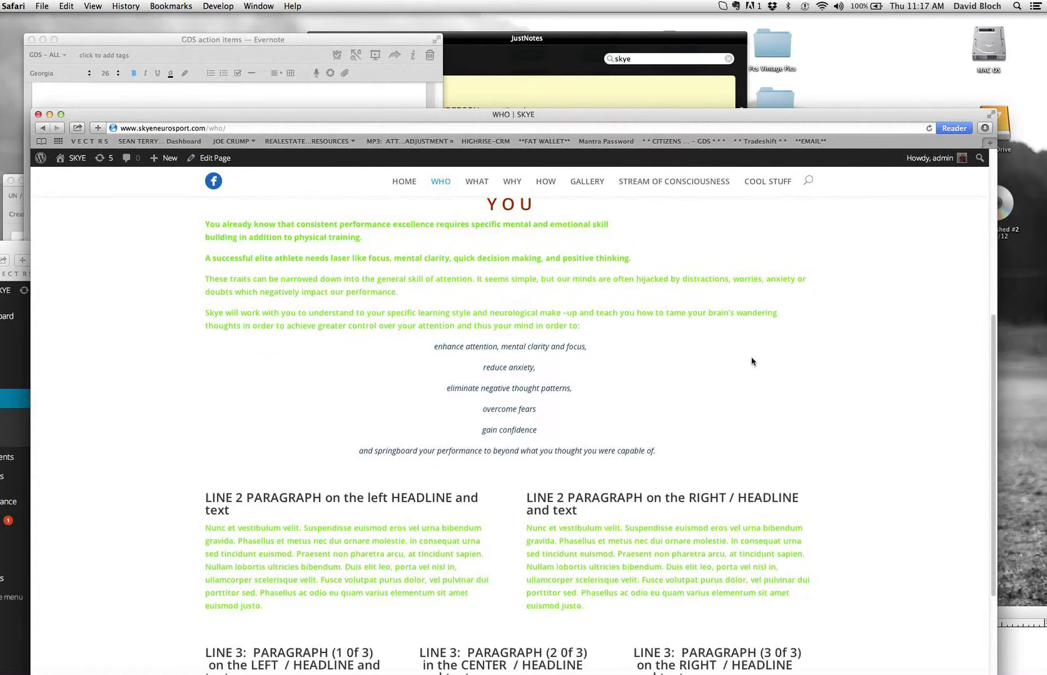
{"action": "scroll", "coordinate": [602, 538], "scroll_direction": "down", "scroll_amount": 5}
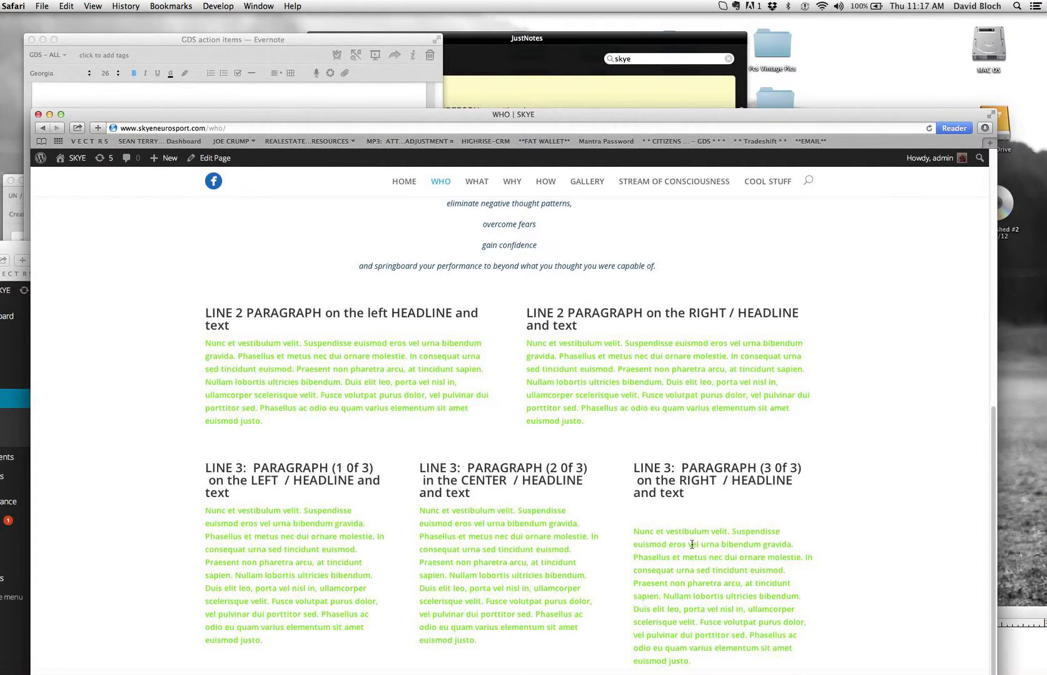
{"action": "scroll", "coordinate": [683, 538], "scroll_direction": "down", "scroll_amount": 2}
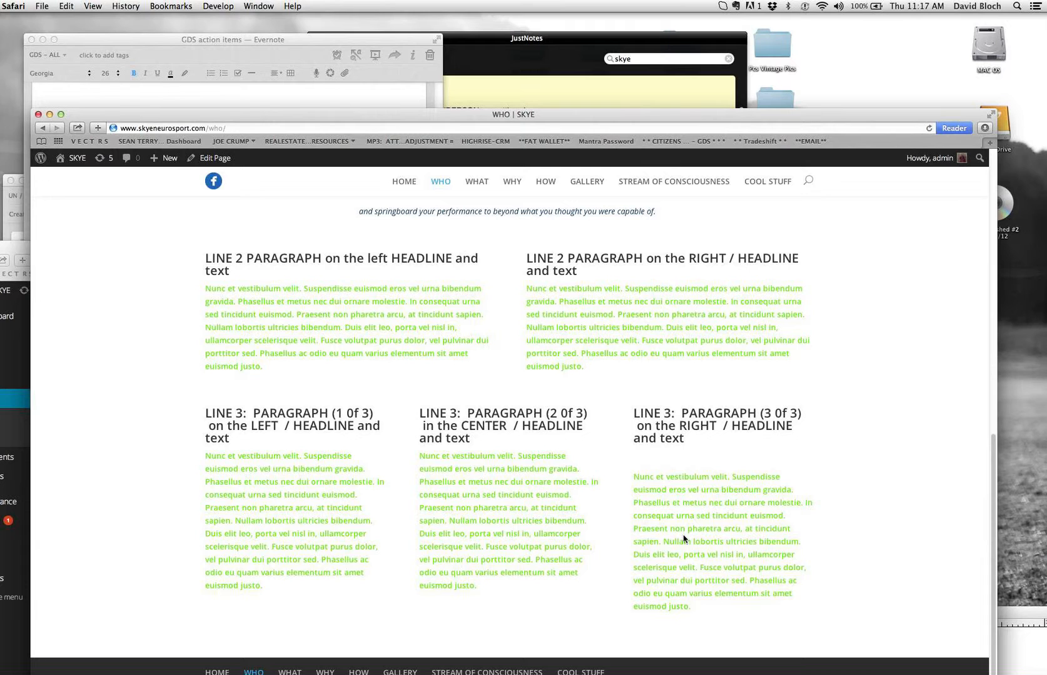
{"action": "scroll", "coordinate": [816, 444], "scroll_direction": "up", "scroll_amount": 2}
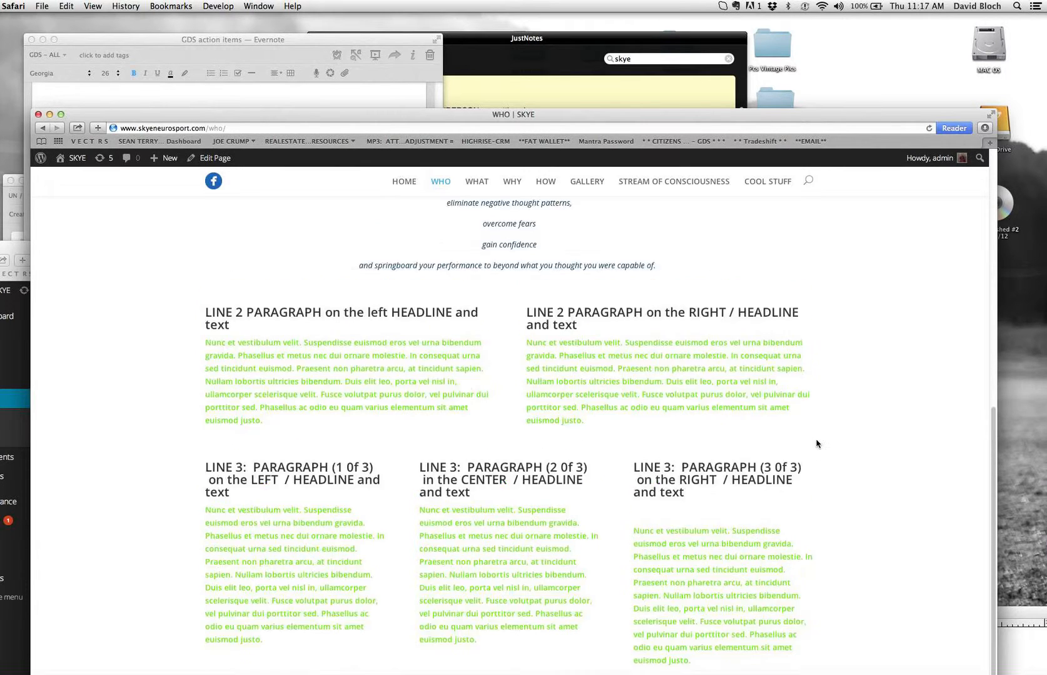
{"action": "scroll", "coordinate": [816, 444], "scroll_direction": "up", "scroll_amount": 10}
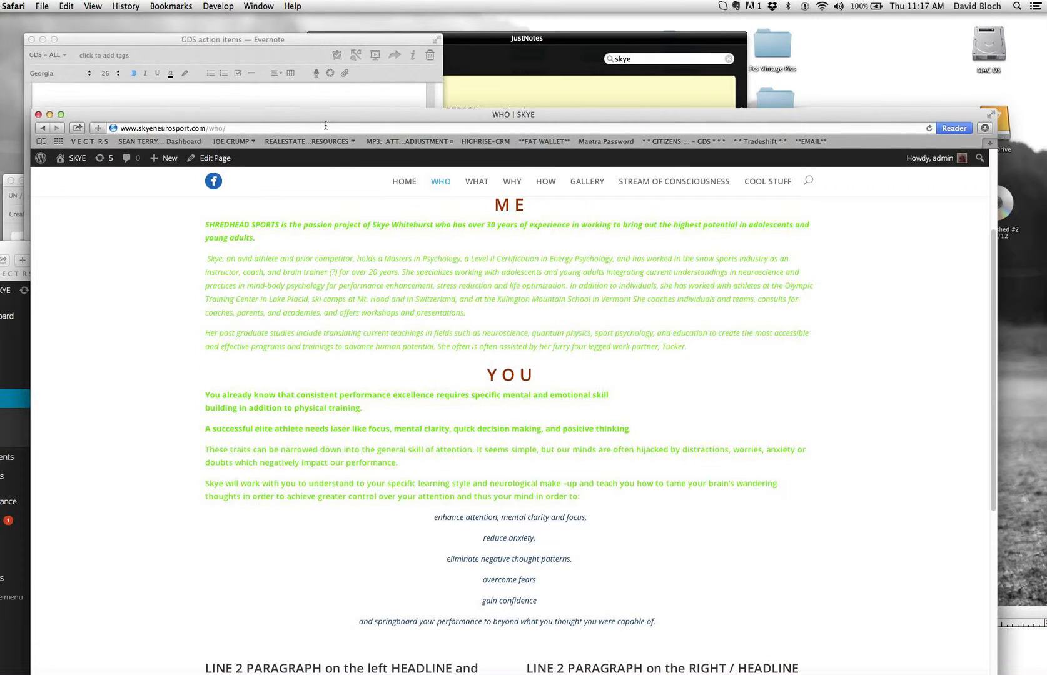
{"action": "left_click_drag", "start_coordinate": [307, 122], "coordinate": [509, 234]}
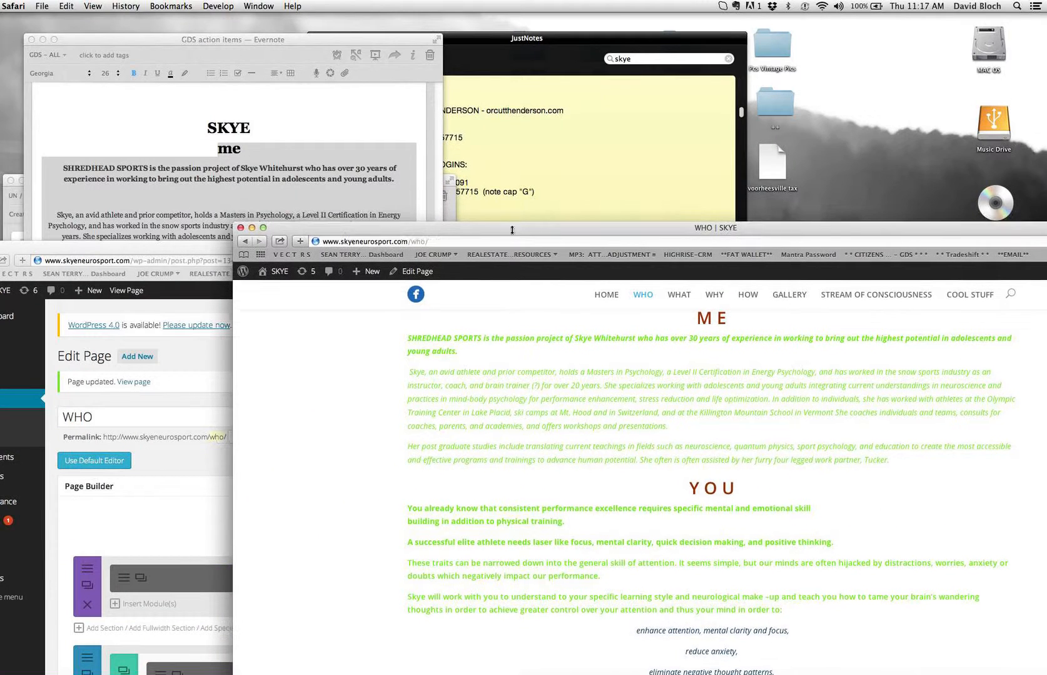